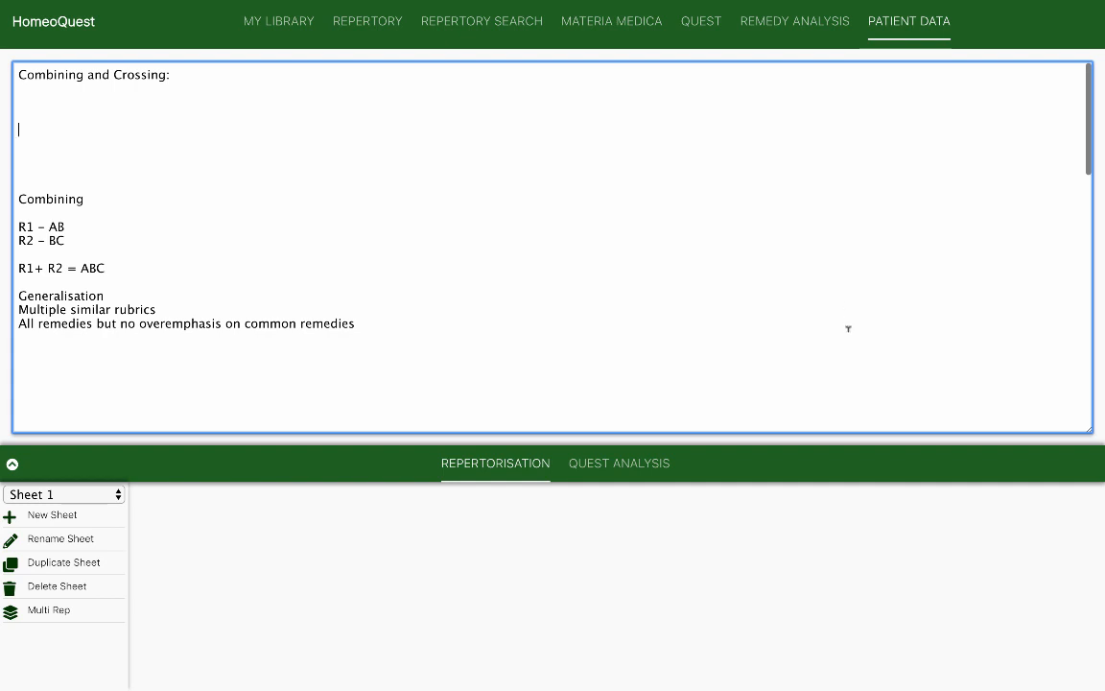
Review the combining and crossing notes and the "Girl with fever" case in the patient data.
scroll(578, 281, down, 3)
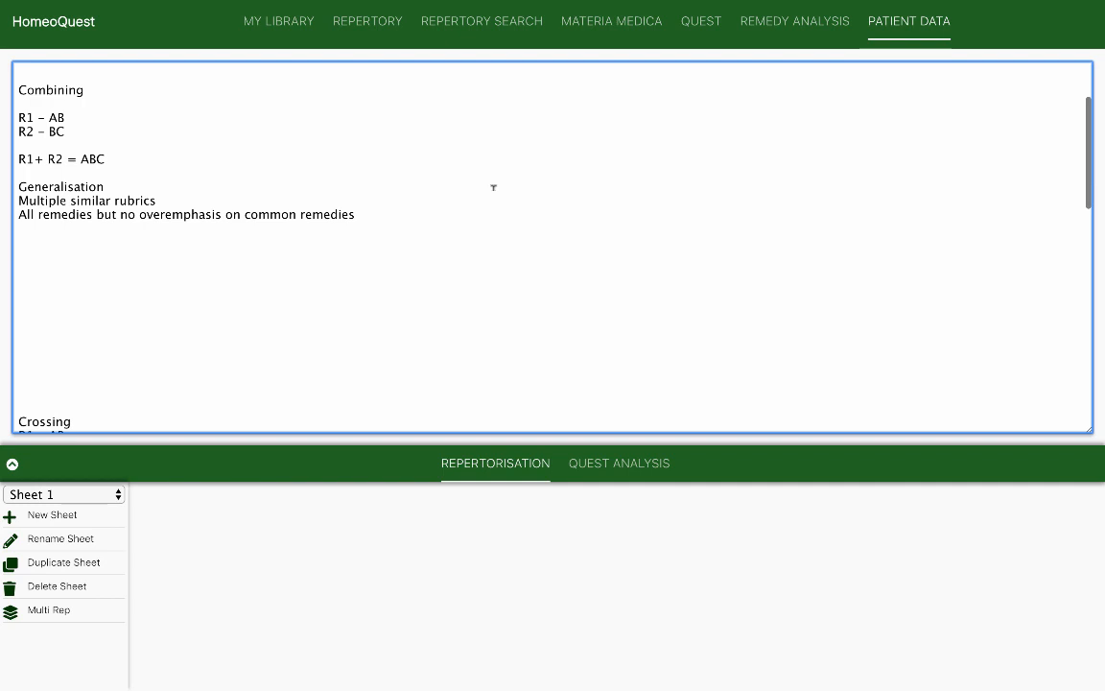
scroll(493, 187, down, 10)
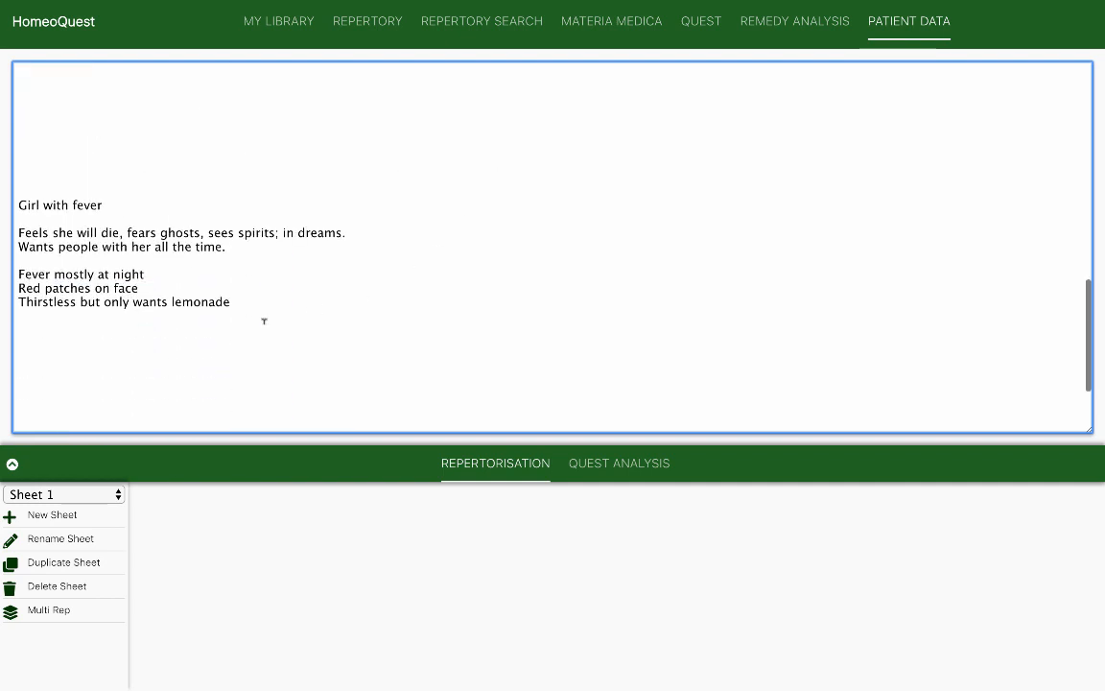
scroll(263, 320, down, 2)
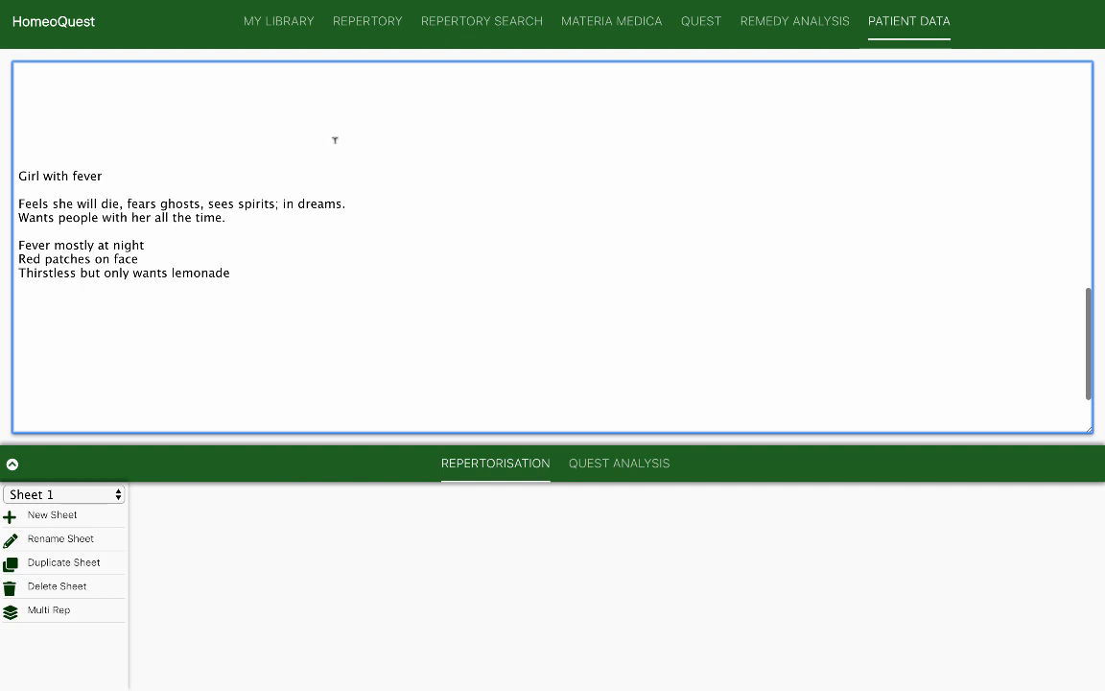
click(509, 24)
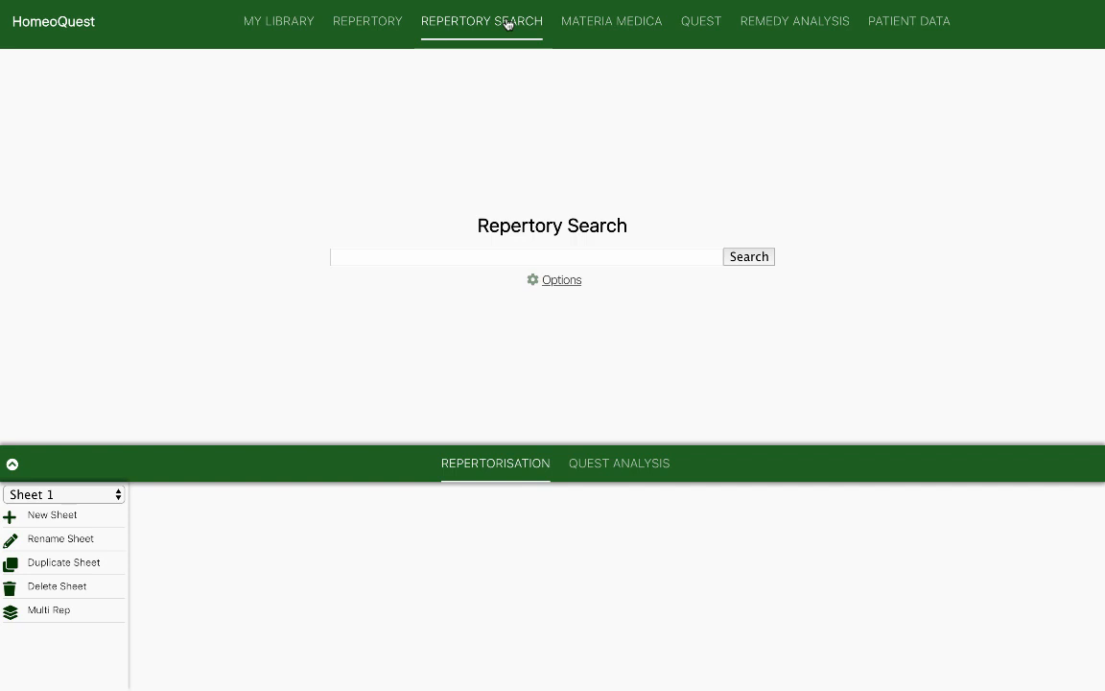
click(911, 26)
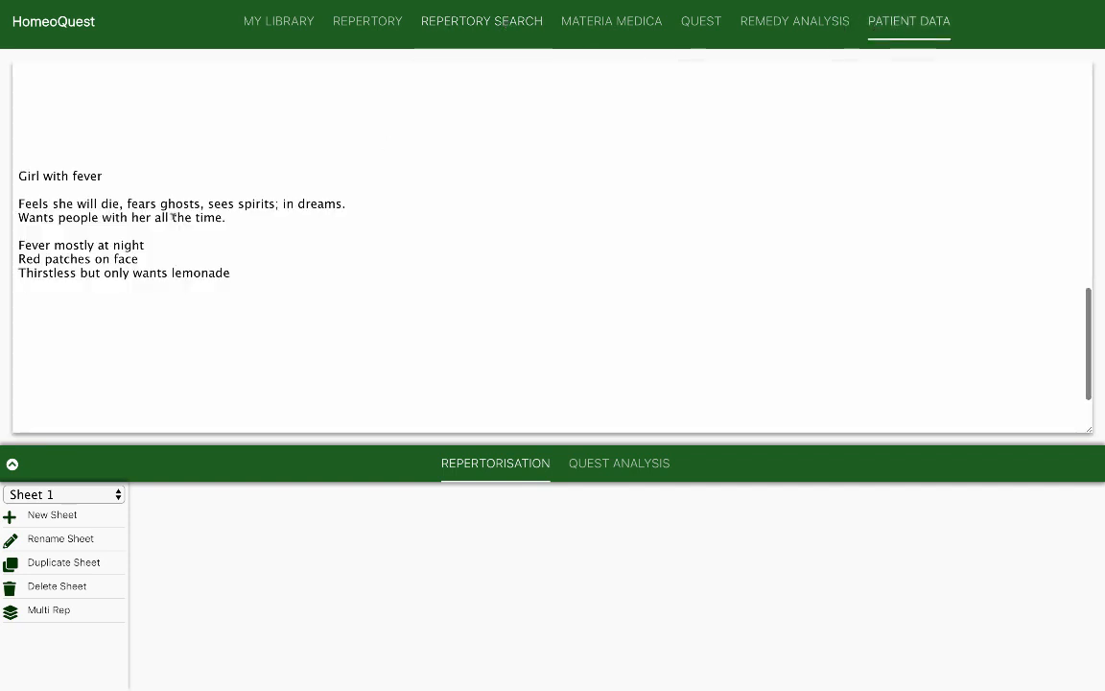
Search the repertories for "death", keeping all ten repertories selected in the search options.
click(501, 25)
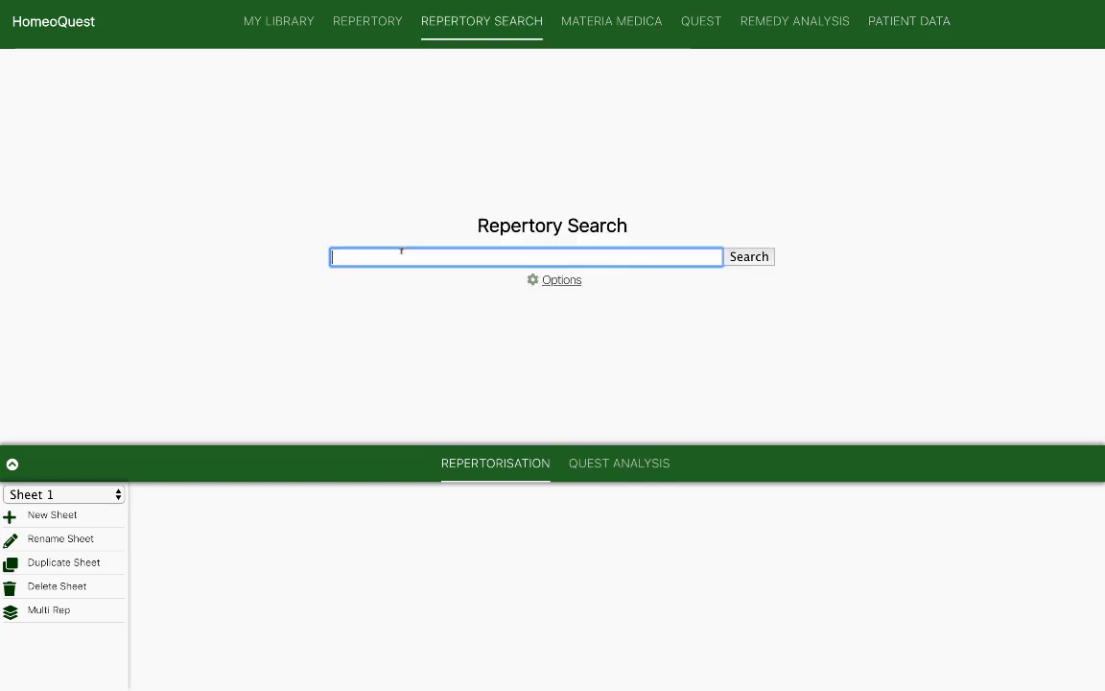
click(562, 281)
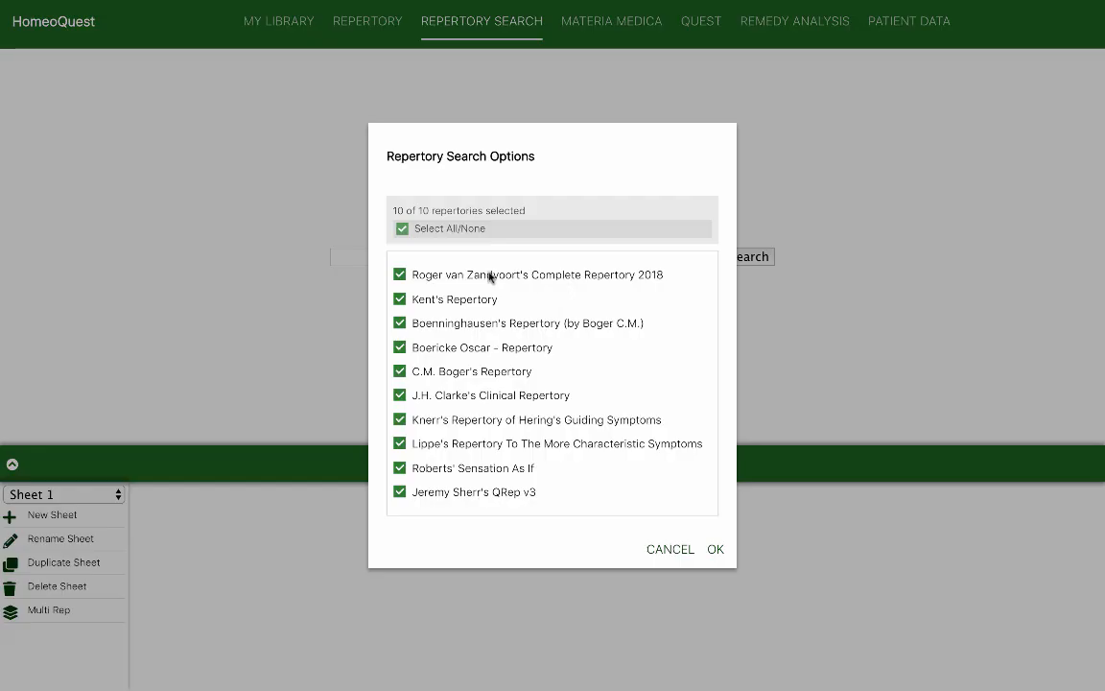
click(716, 550)
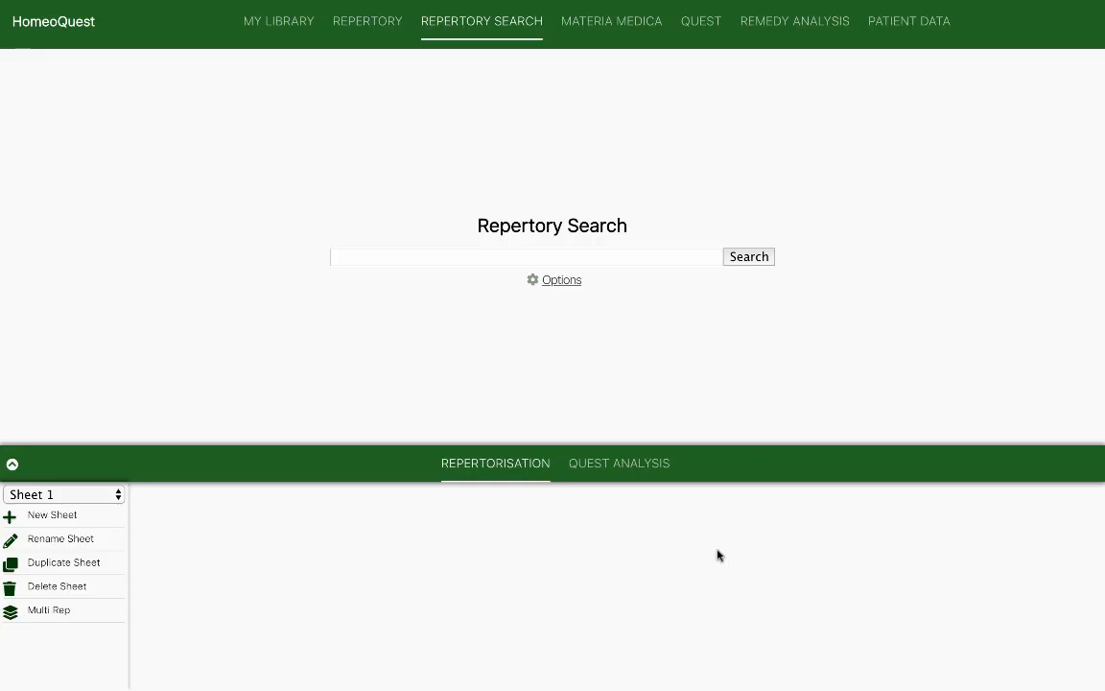
click(361, 254)
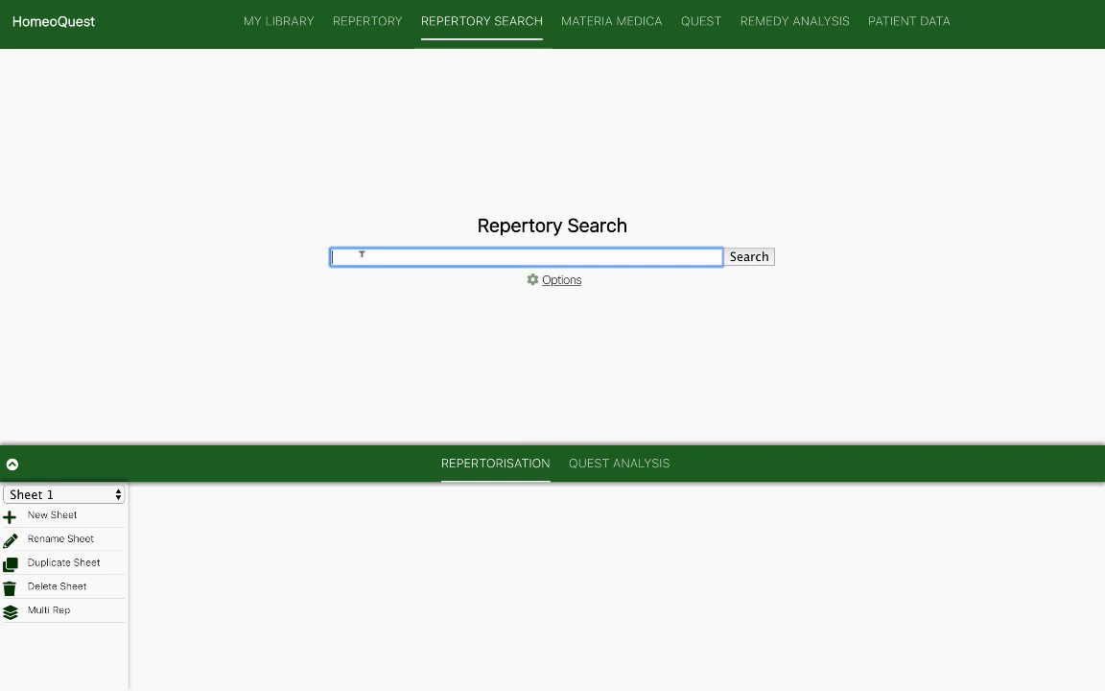
text(death)
key(Return)
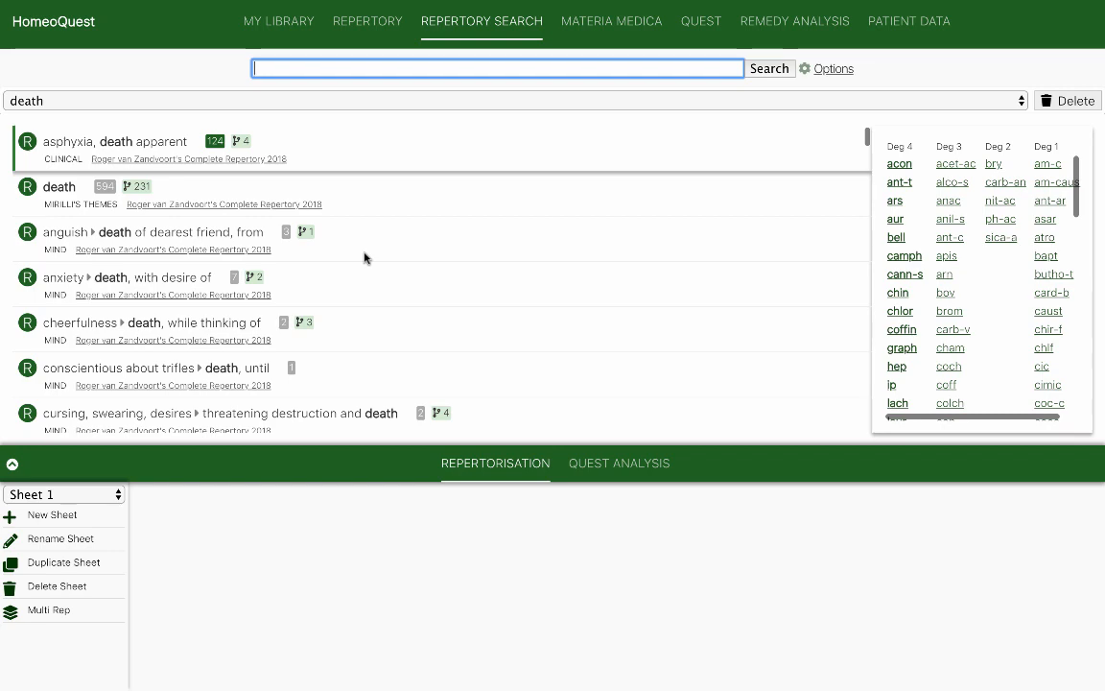
Add the Mind rubrics "death, talks about" and "death, thoughts of" from the search results to Sheet 1.
scroll(364, 258, down, 1)
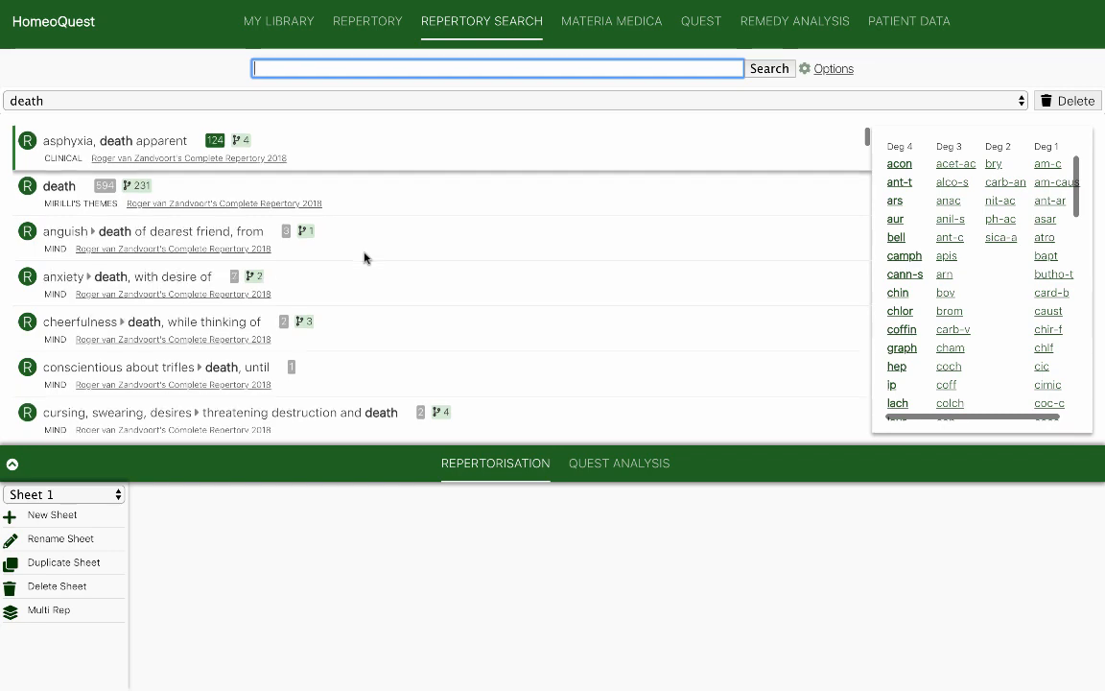
scroll(364, 258, up, 1)
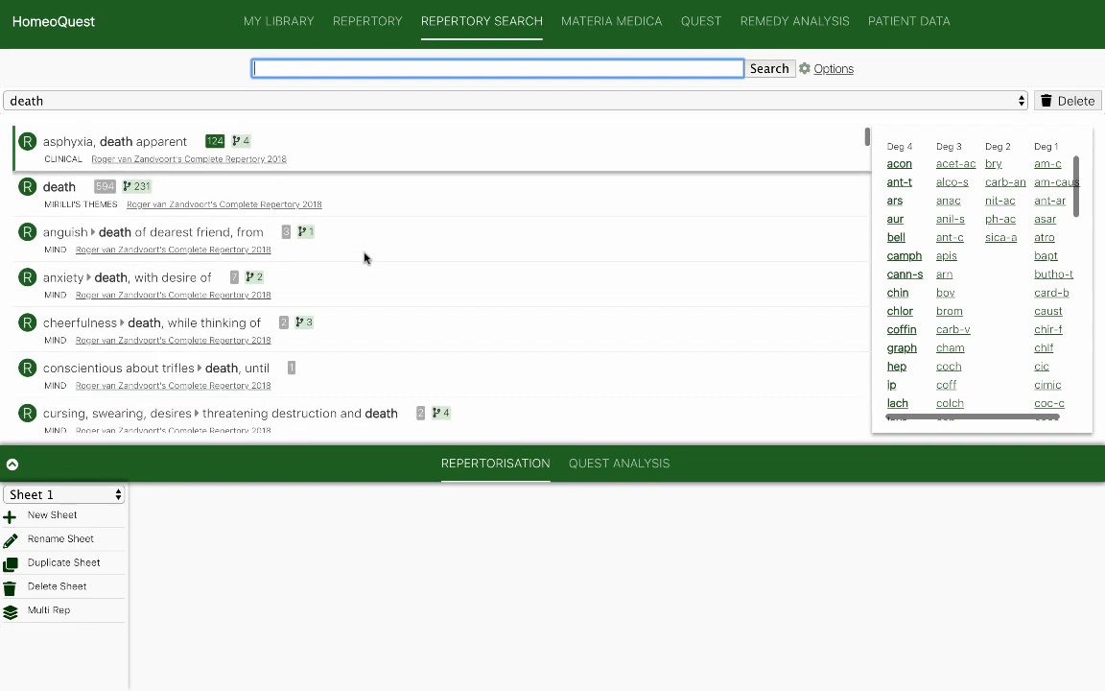
scroll(364, 258, down, 3)
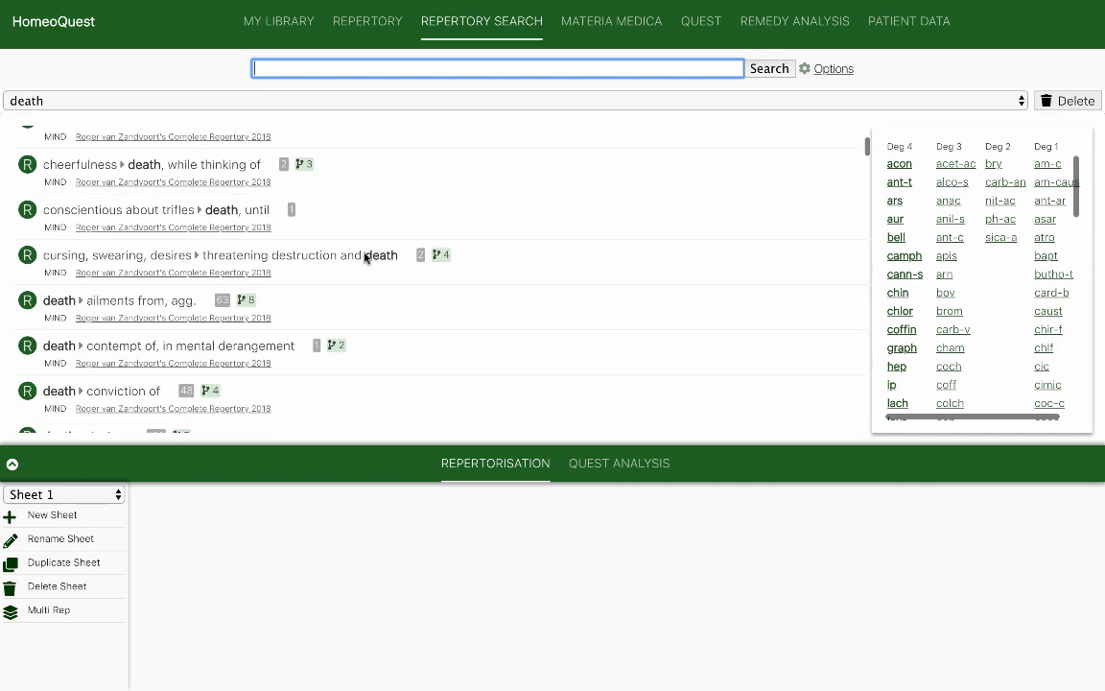
scroll(364, 258, down, 3)
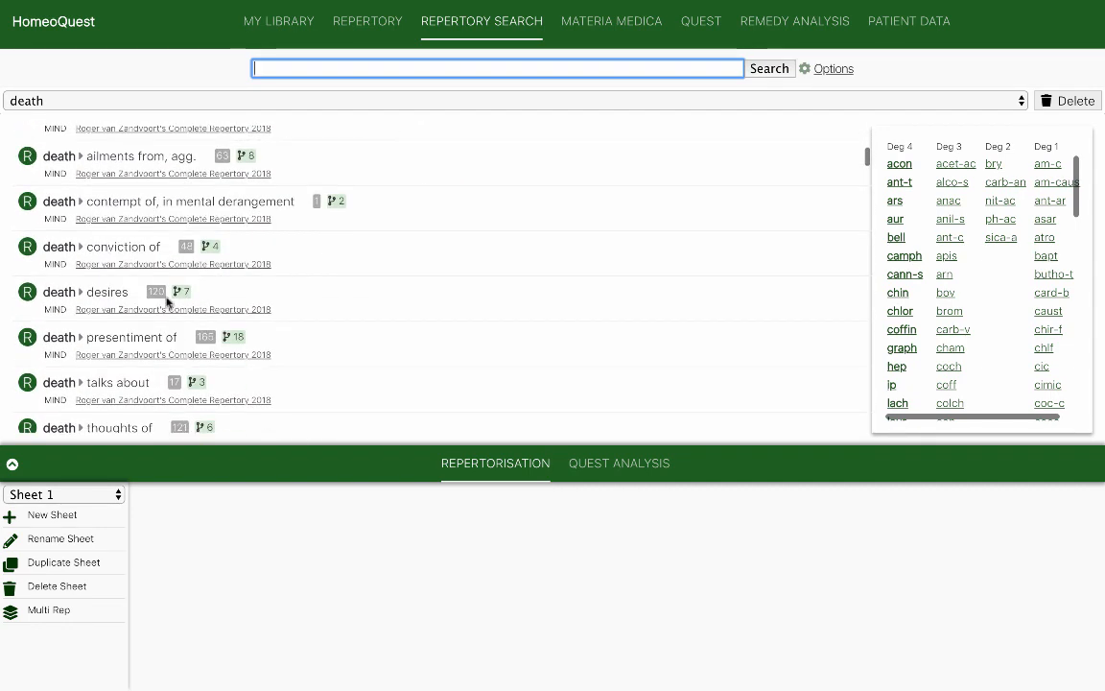
scroll(167, 301, down, 2)
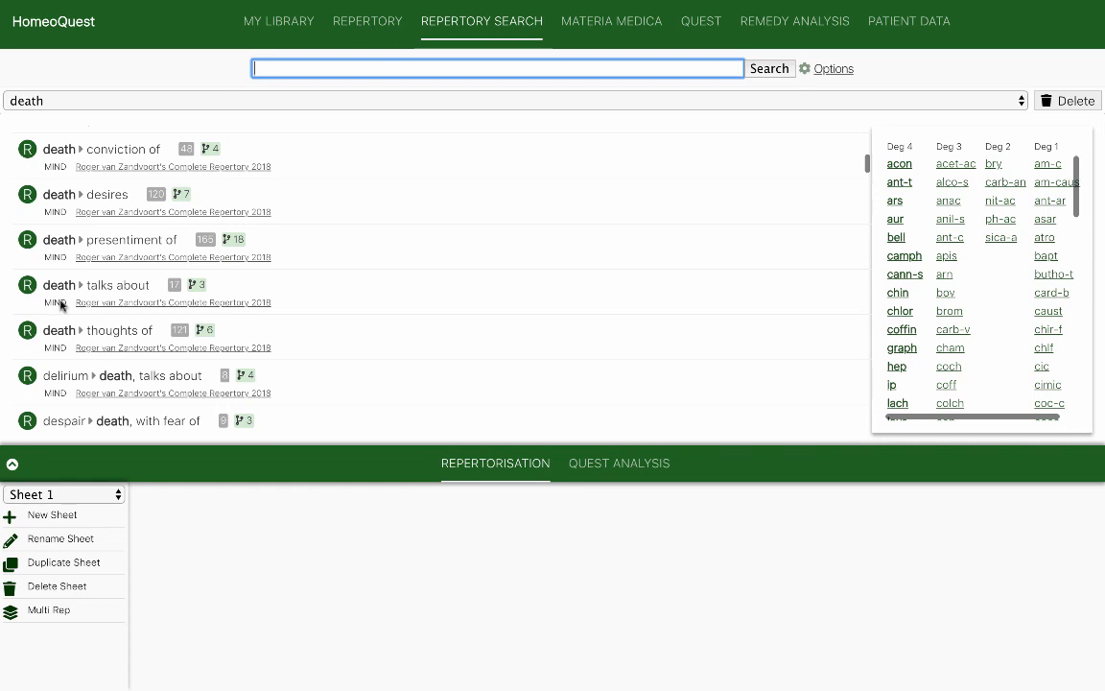
click(130, 285)
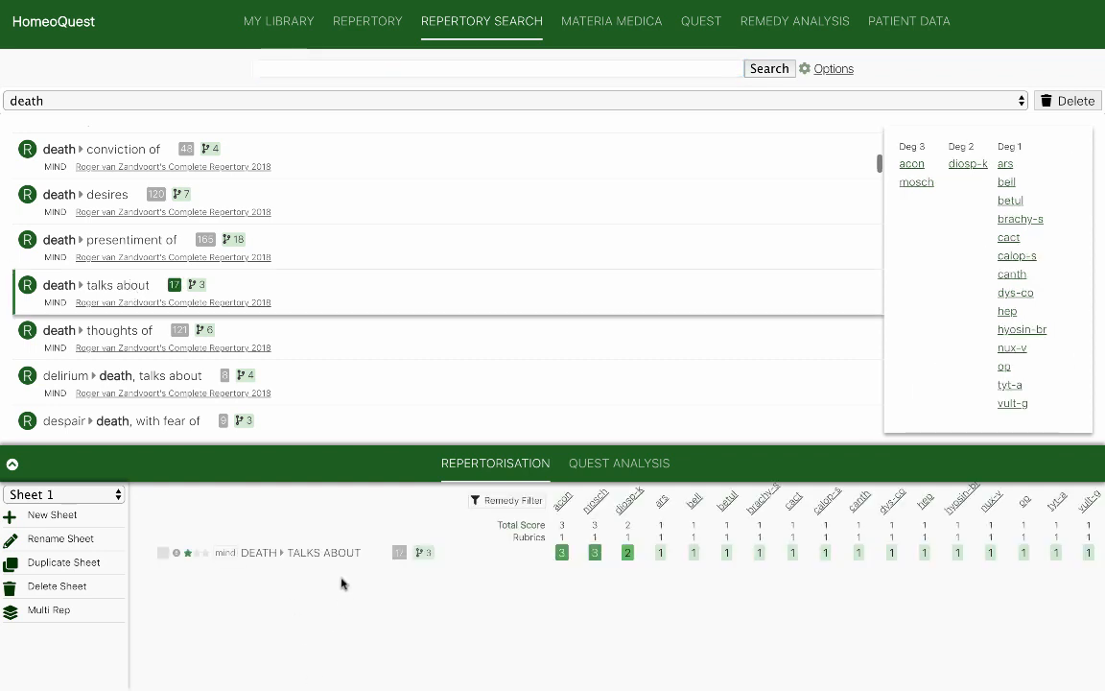
scroll(238, 347, down, 1)
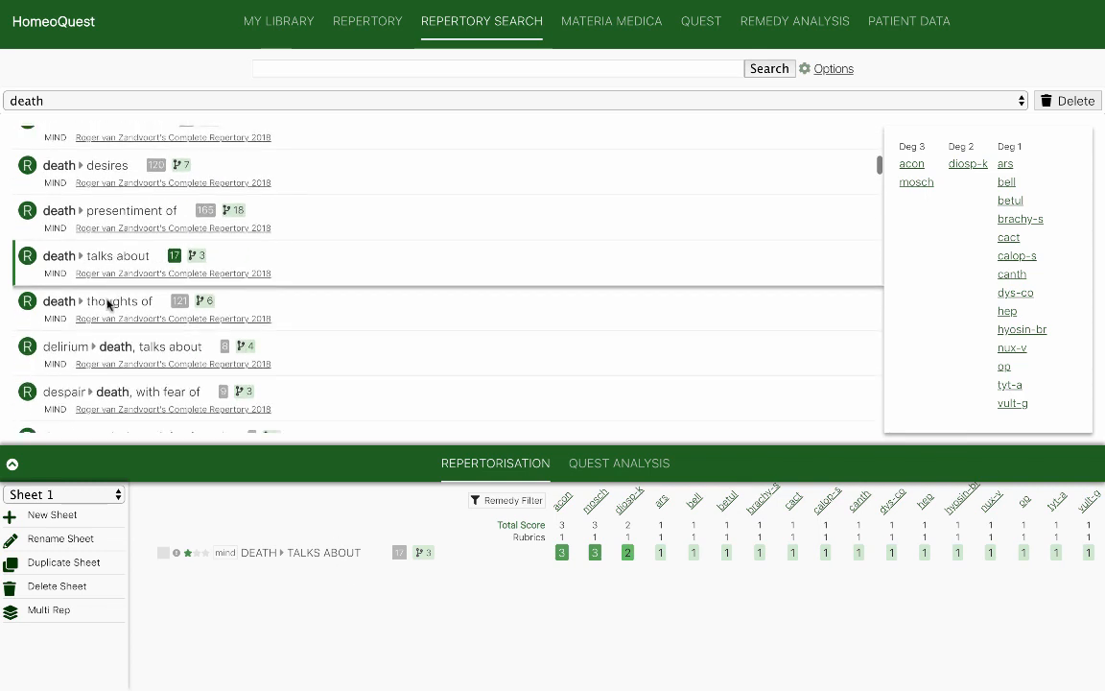
click(108, 303)
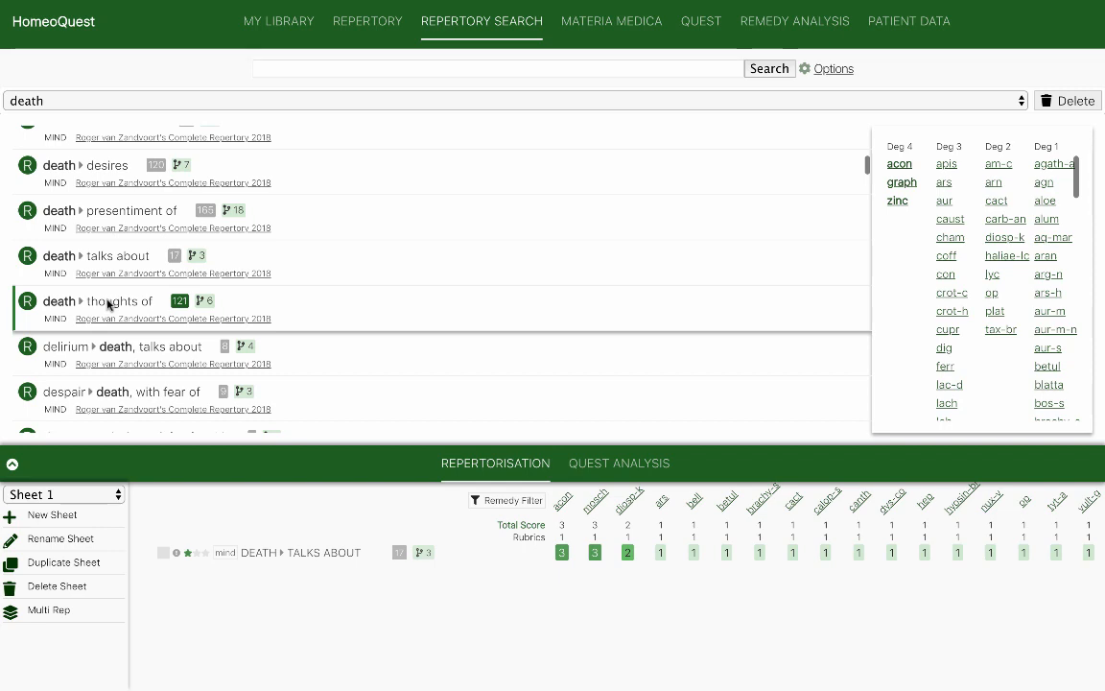
double_click(107, 304)
Add the Mind rubrics "dreams, death, of" and "fear, death, of" to the repertorisation sheet.
scroll(158, 338, down, 4)
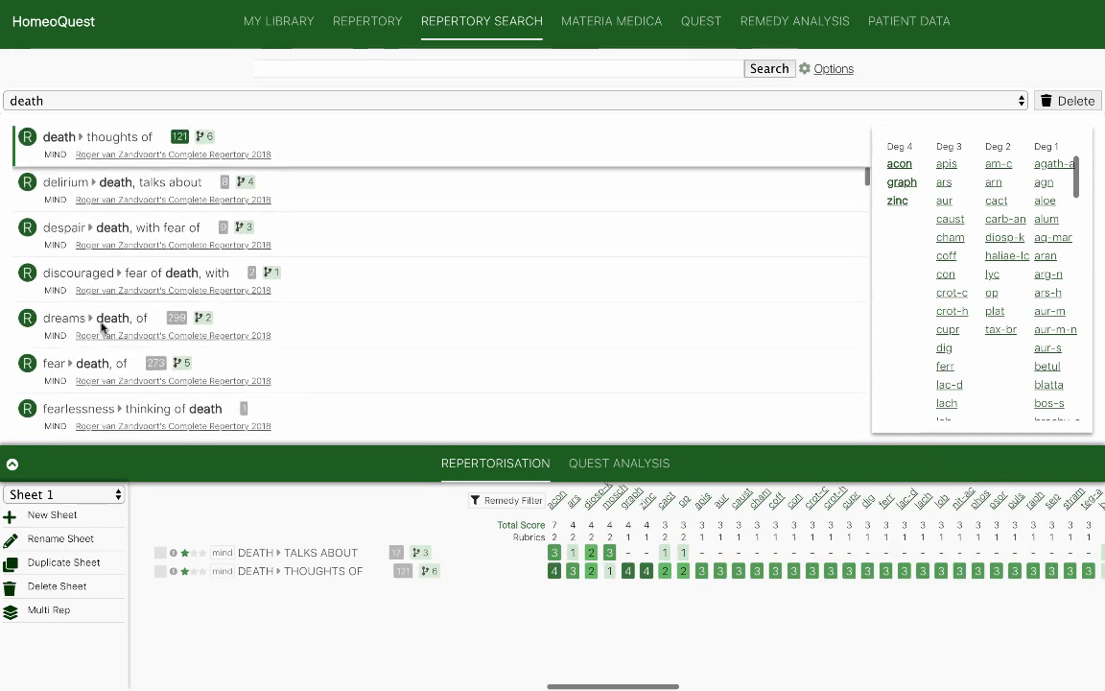
click(101, 326)
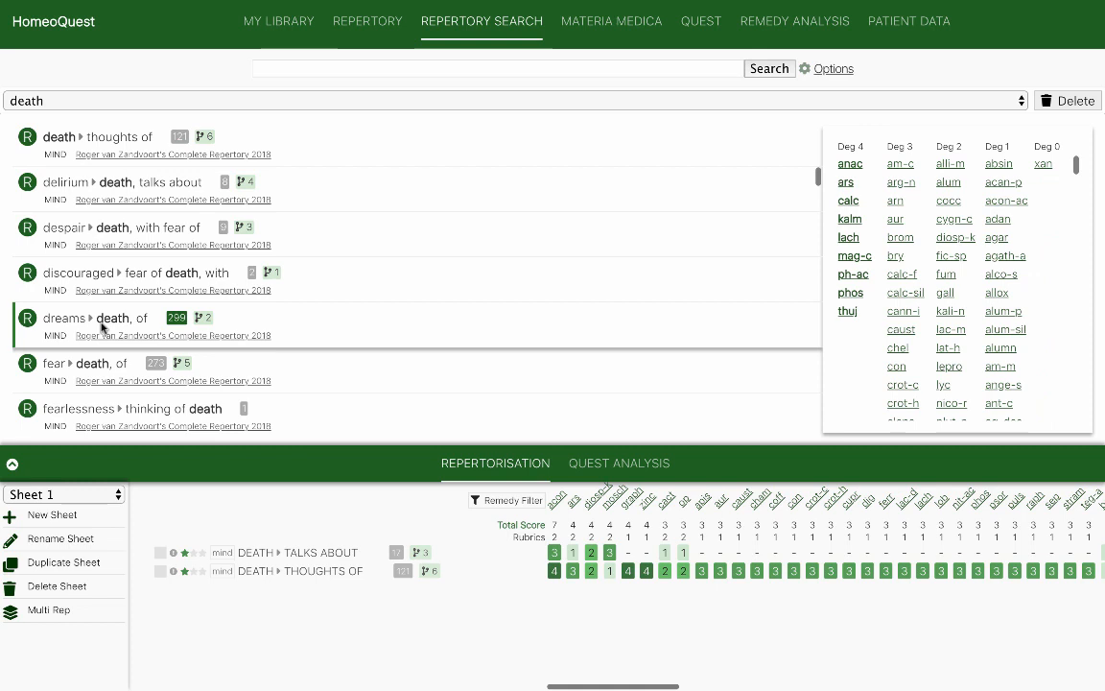
double_click(101, 326)
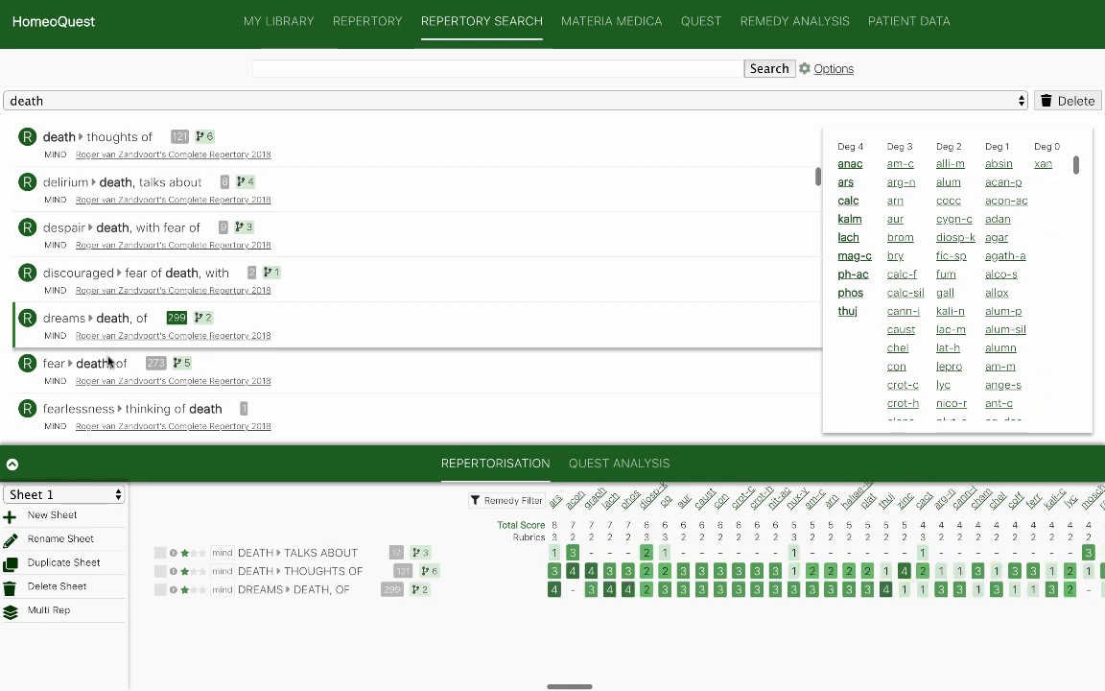
click(109, 361)
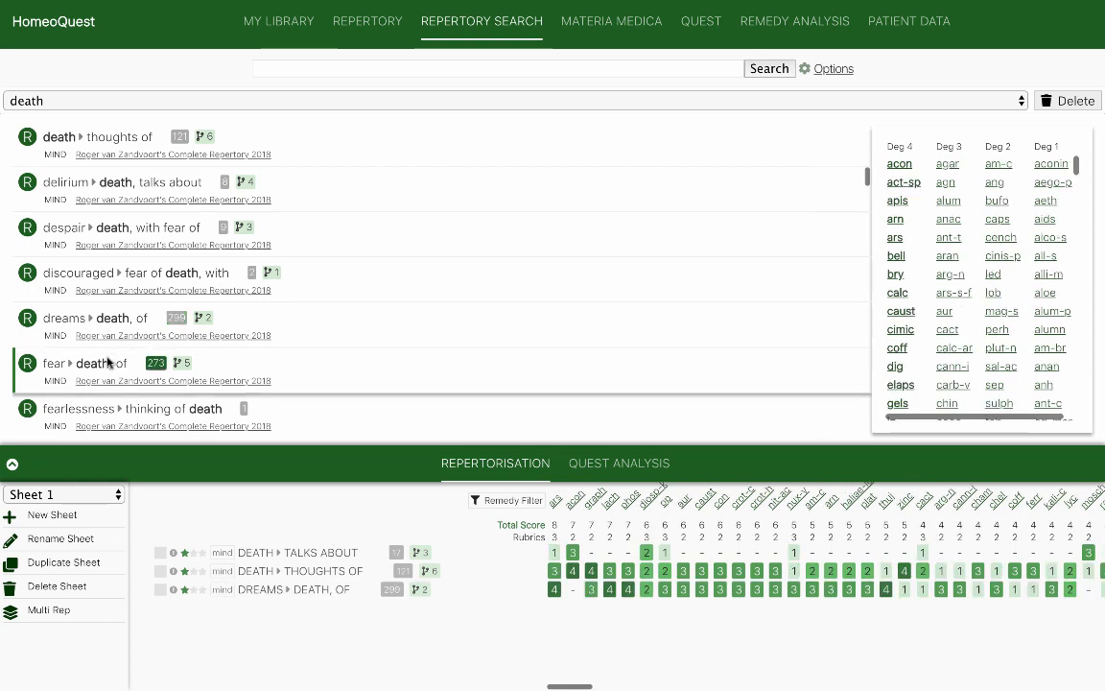
double_click(109, 362)
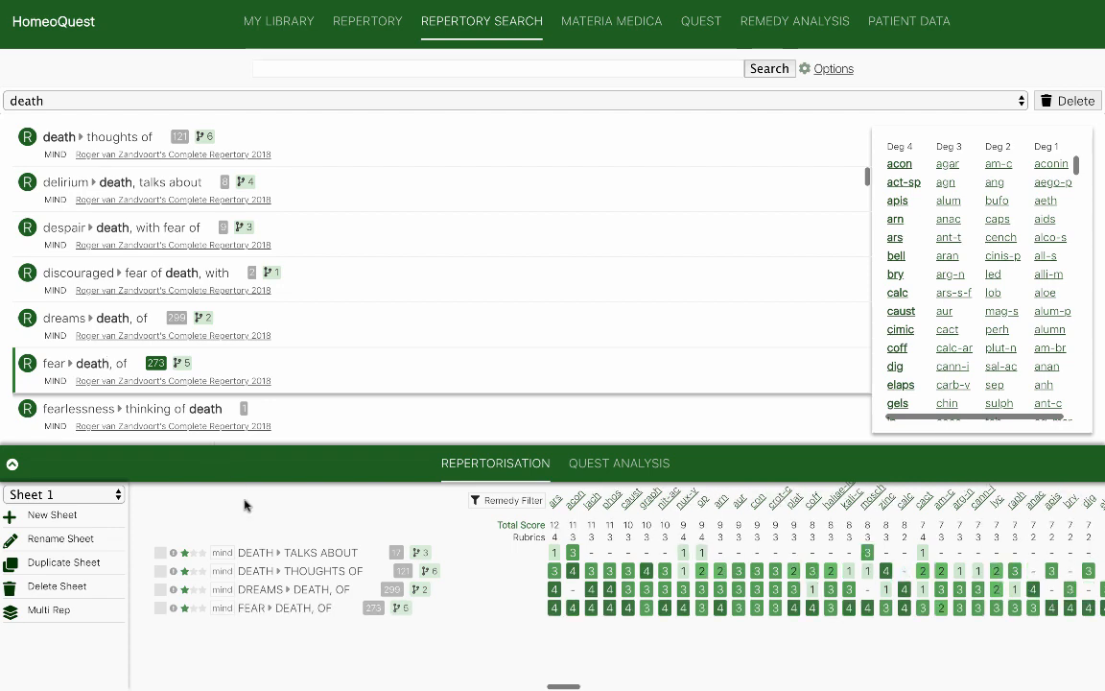
Search the repertories for "death fever" and add the Mind rubric "fear, death, of, fever, during" to the sheet.
scroll(278, 297, down, 4)
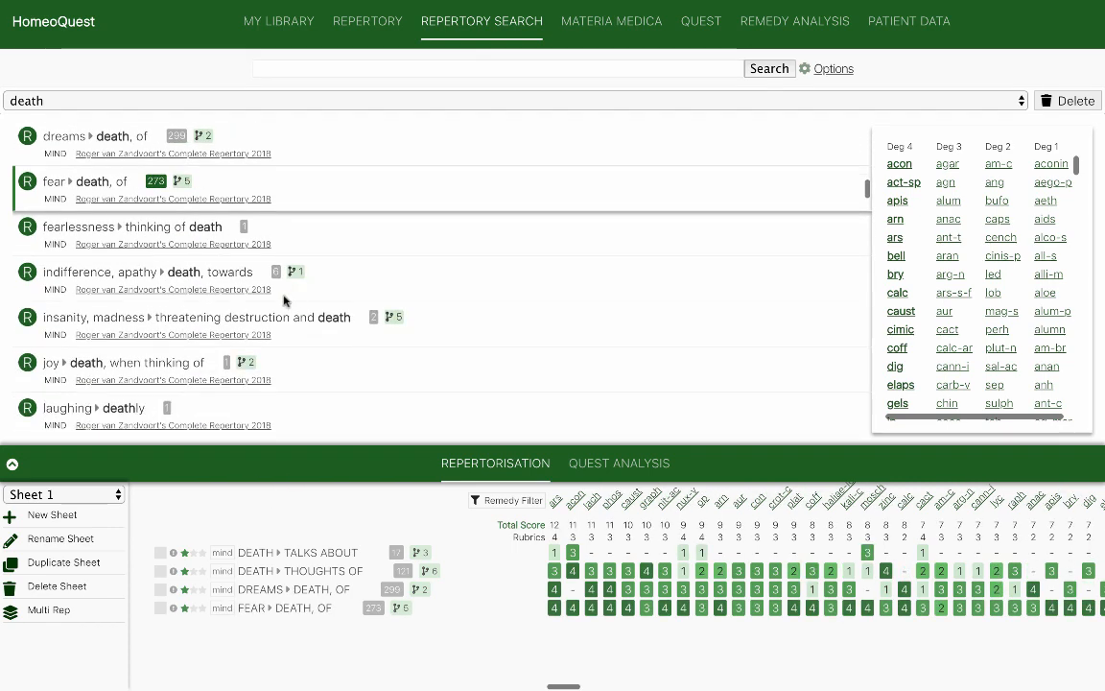
scroll(278, 305, down, 2)
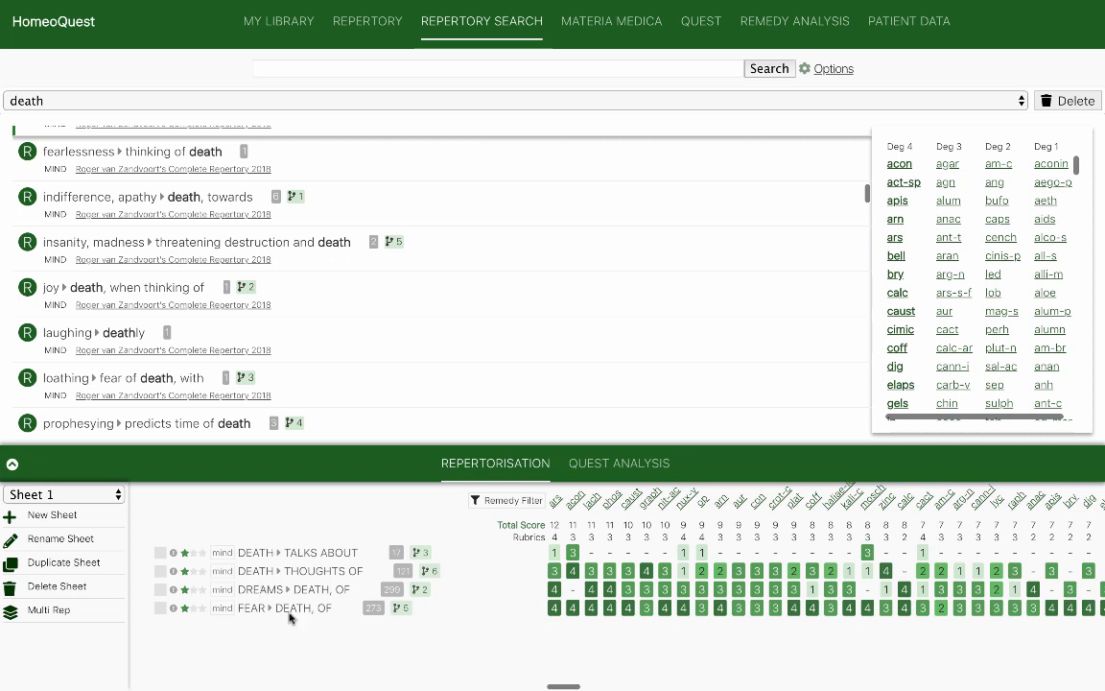
click(284, 65)
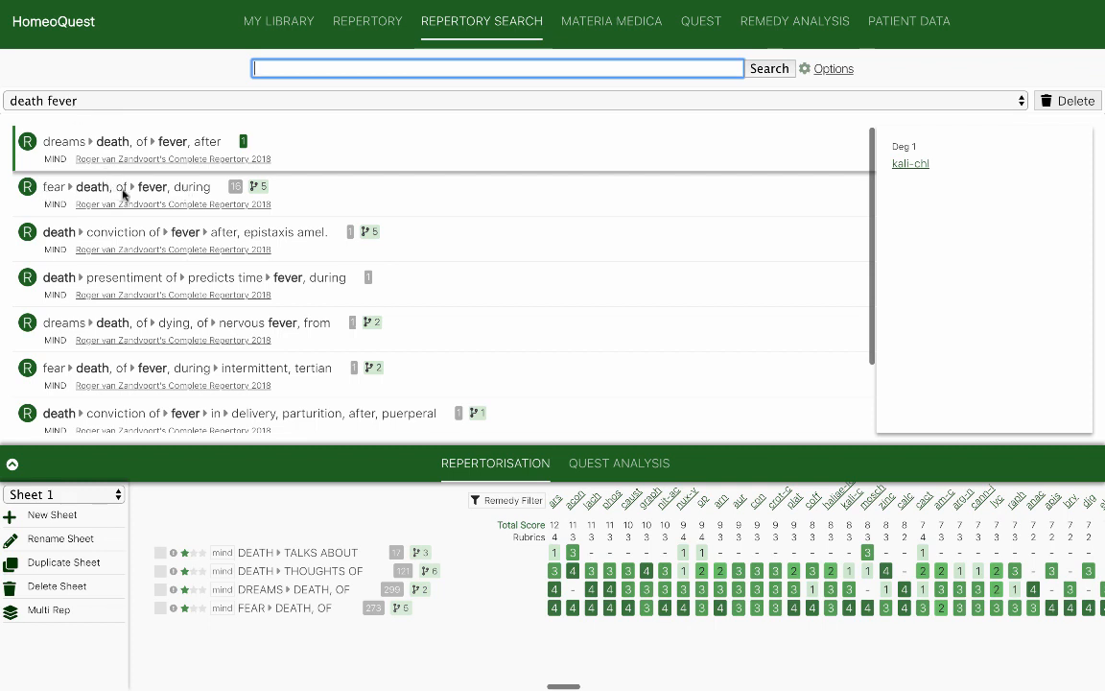
click(155, 188)
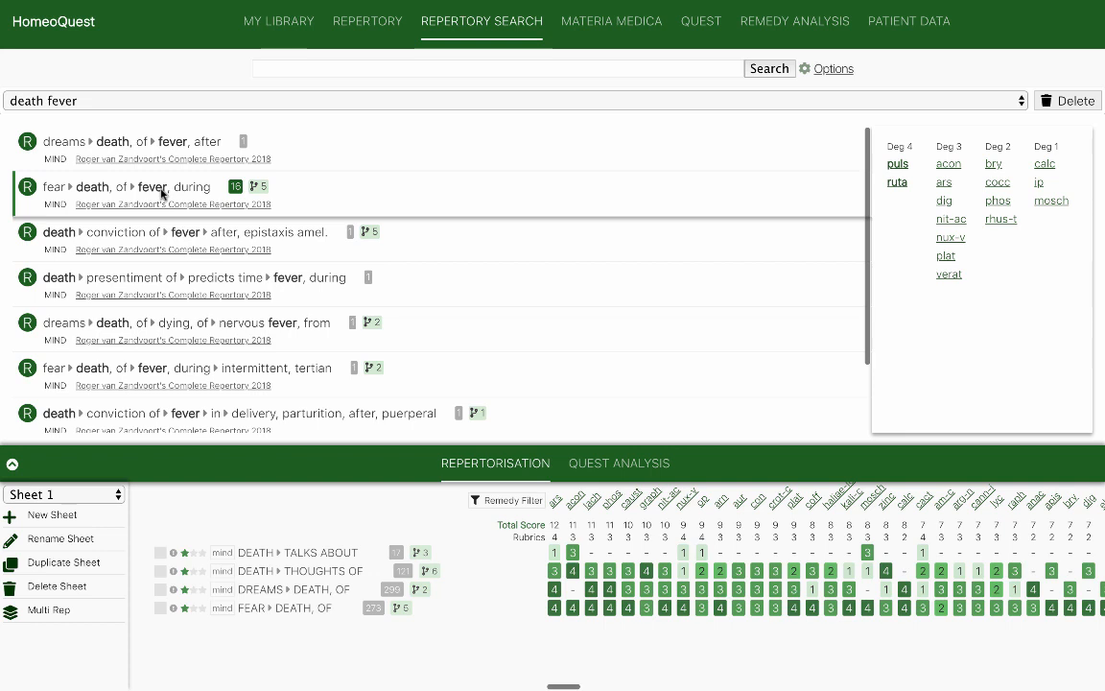
double_click(161, 193)
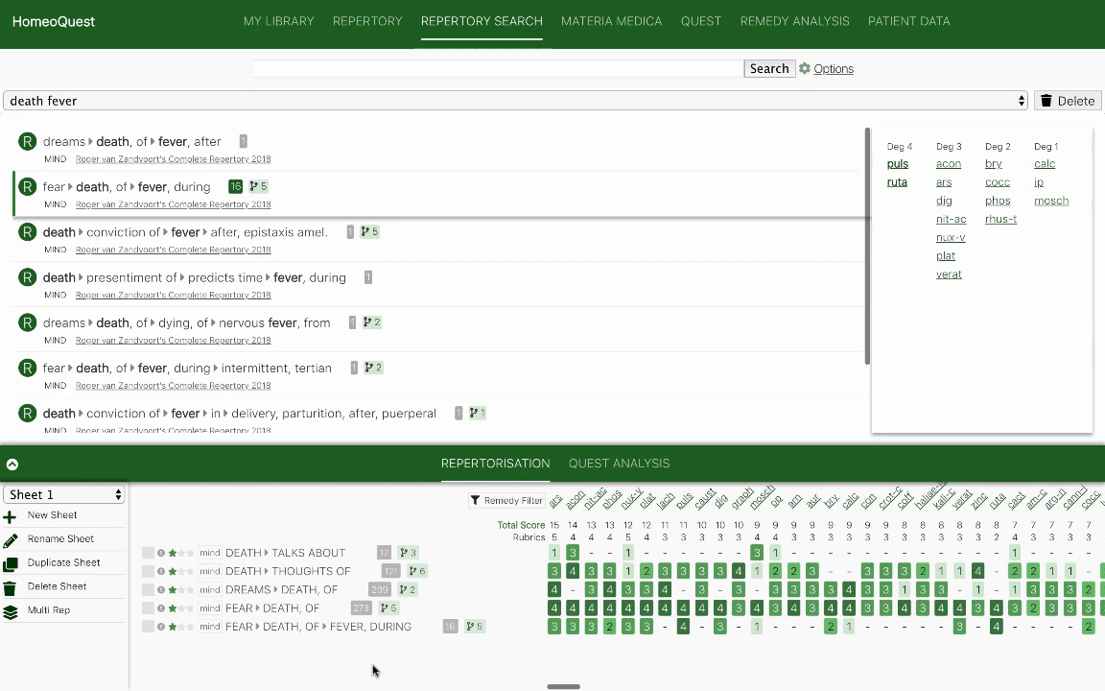
Combine all five death rubrics on Sheet 1 into one rubric named "Death during fever".
click(147, 553)
click(147, 571)
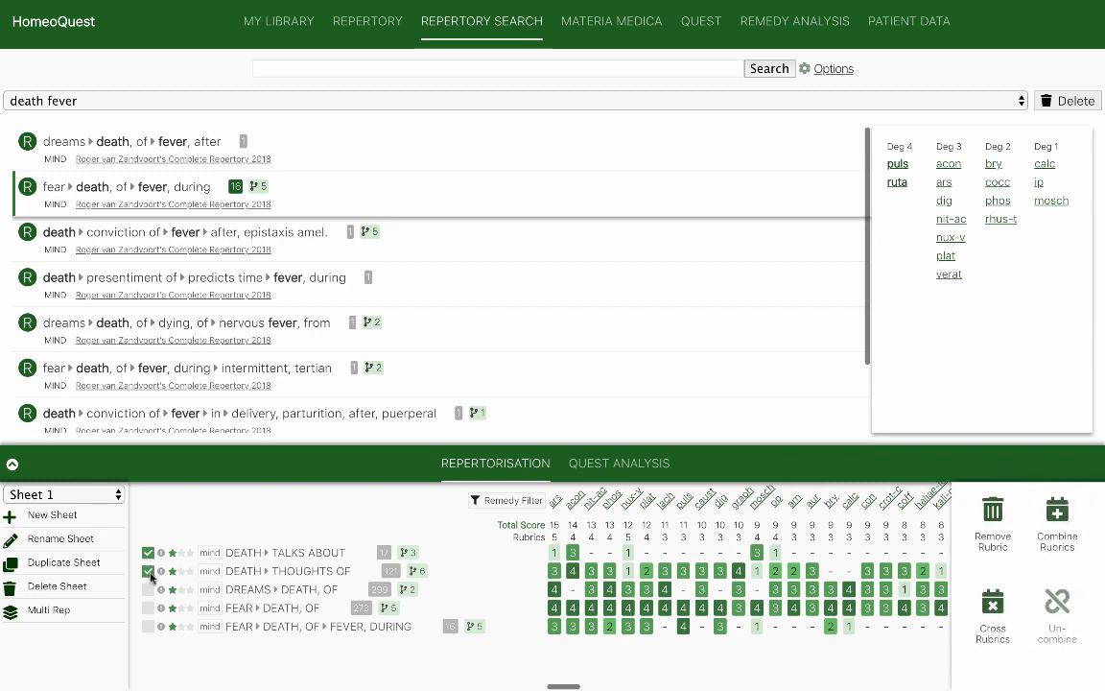
click(148, 589)
click(148, 607)
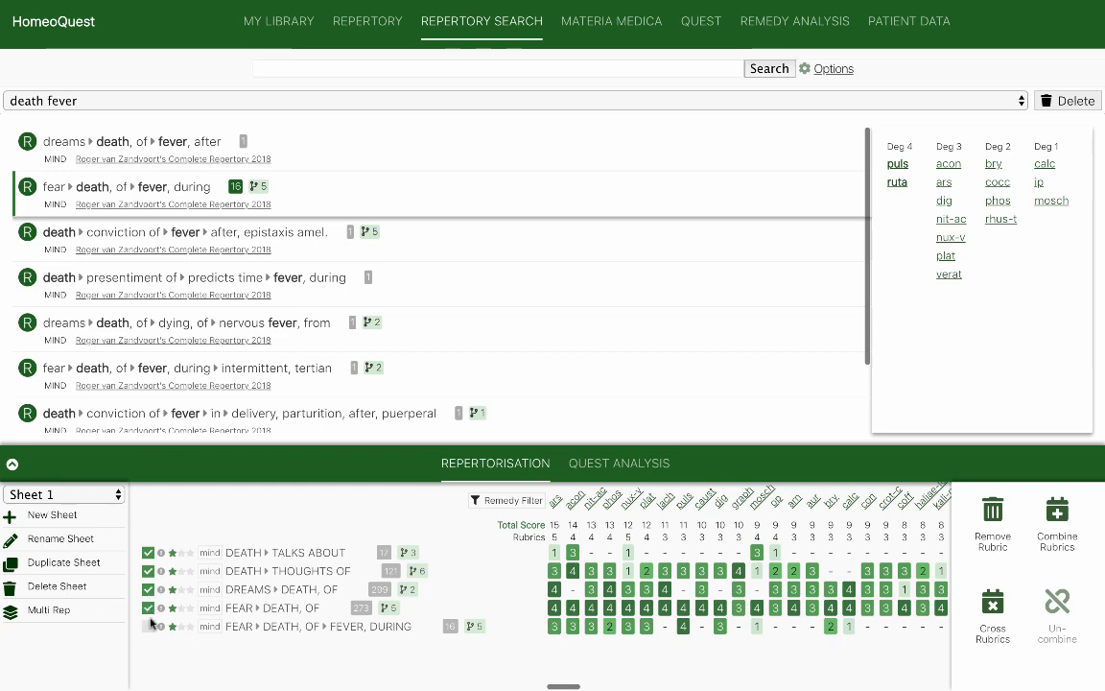
click(1066, 522)
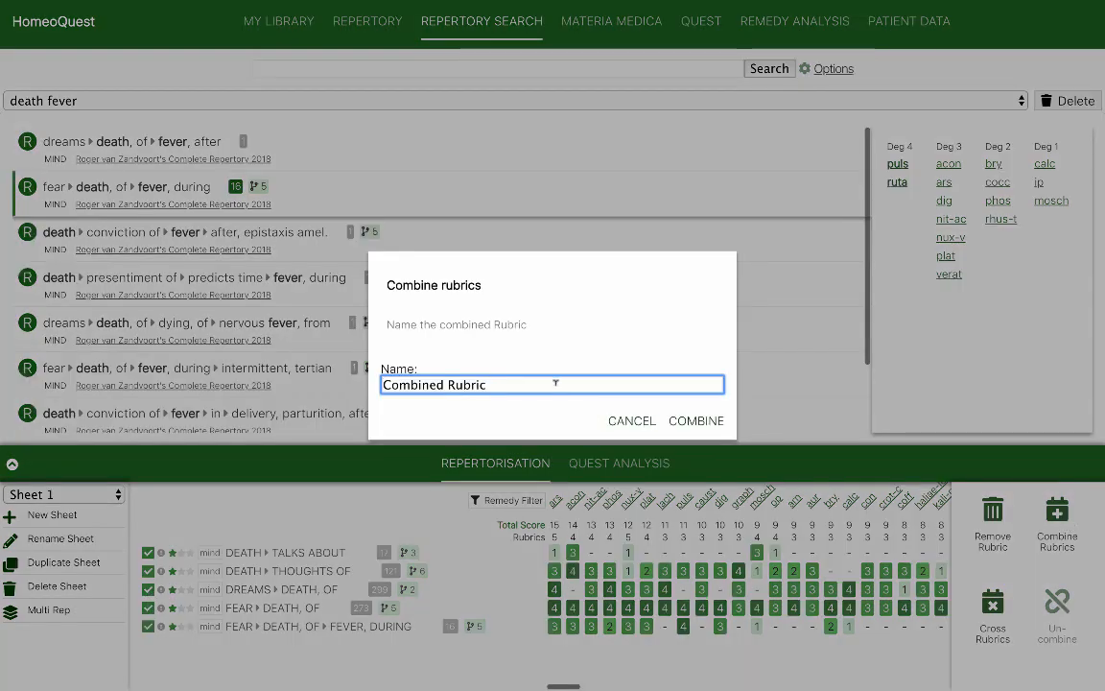
drag(557, 382, 438, 341)
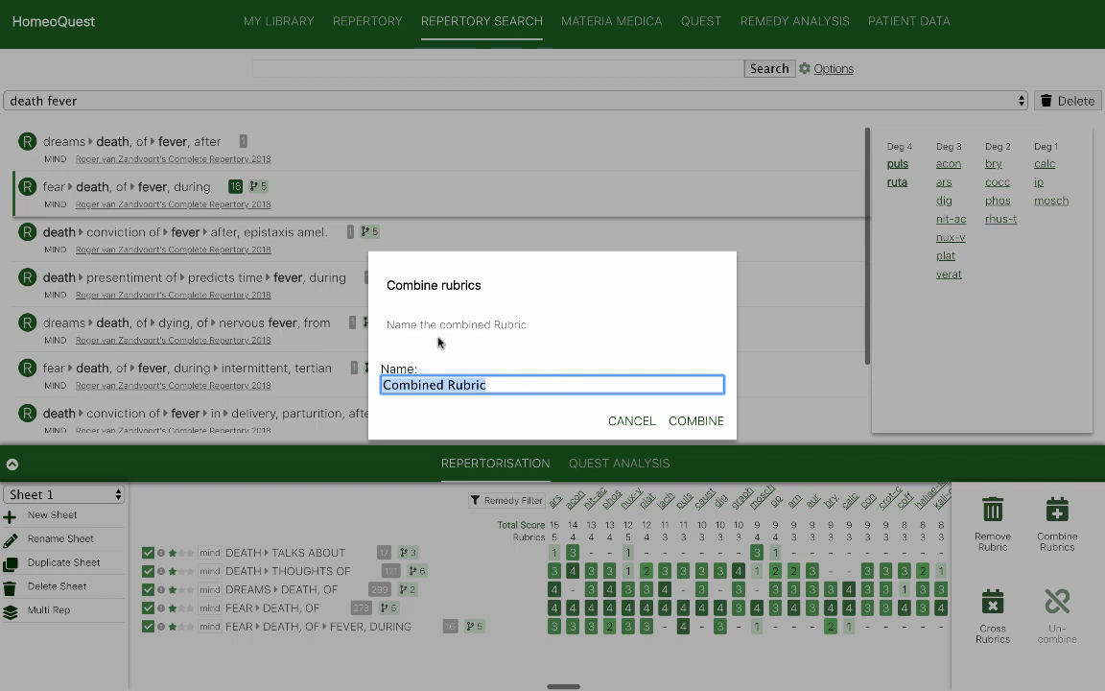
text(Dea)
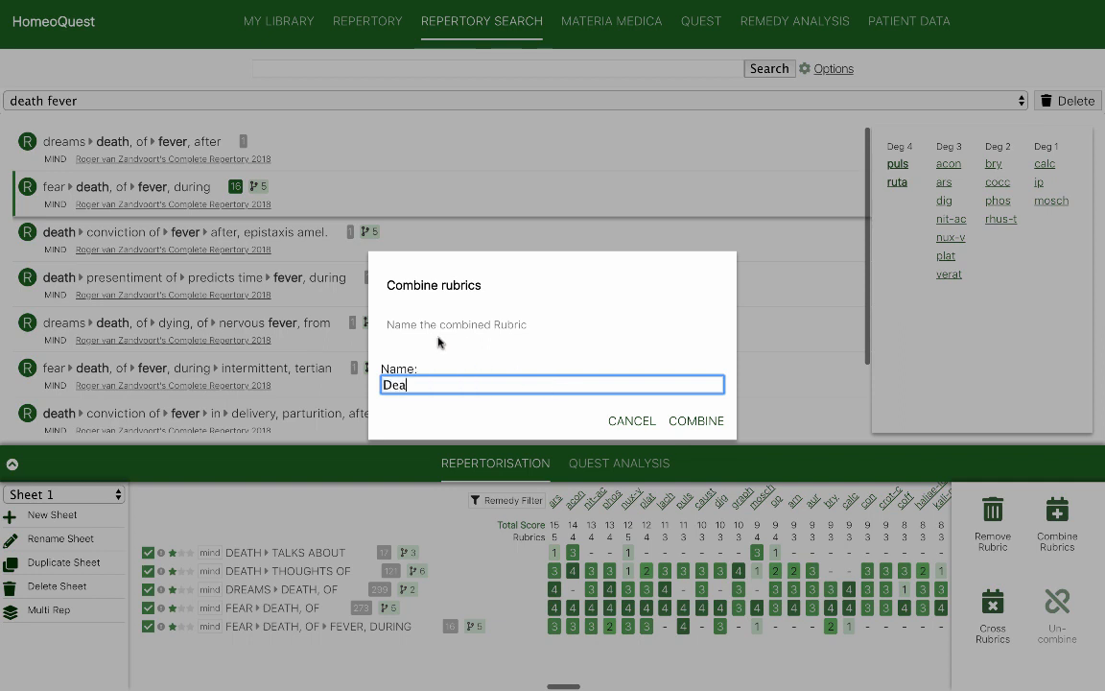
text(th during fever)
click(699, 422)
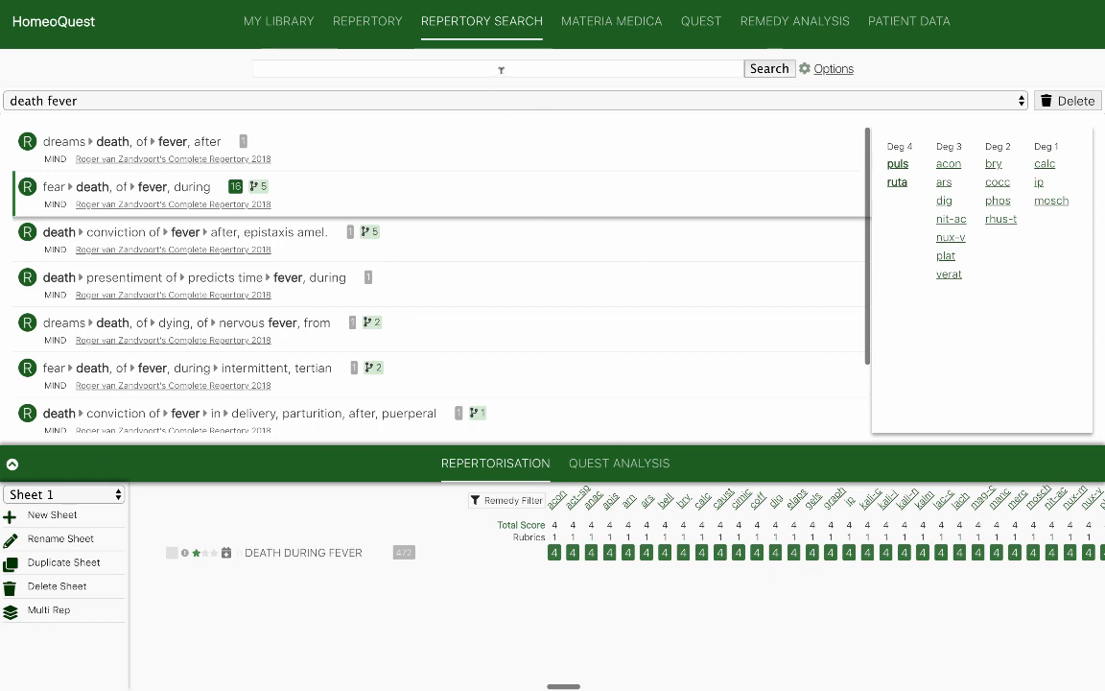
Check the girl's symptoms in the patient notes and search the repertories for "ghost".
click(501, 69)
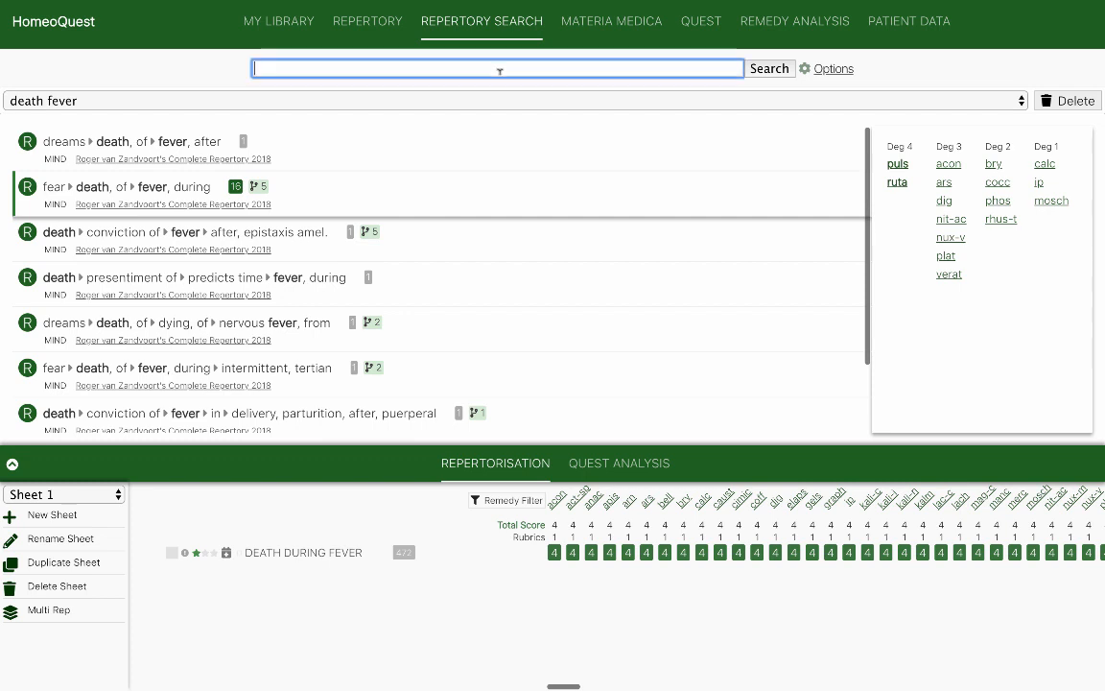
click(908, 21)
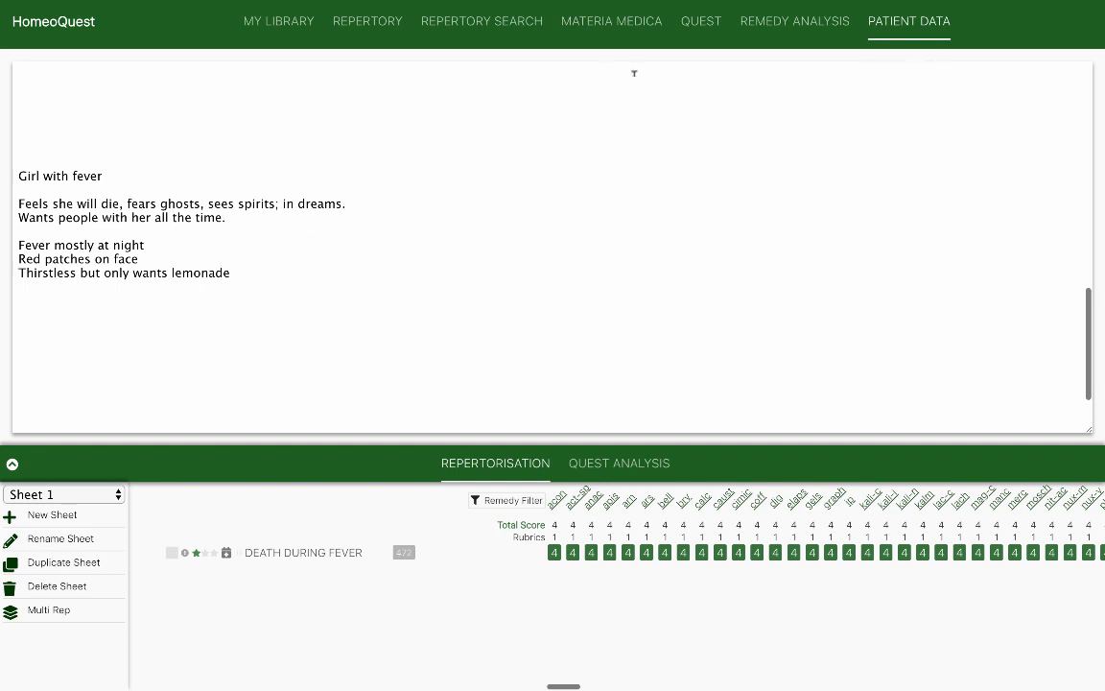
click(464, 21)
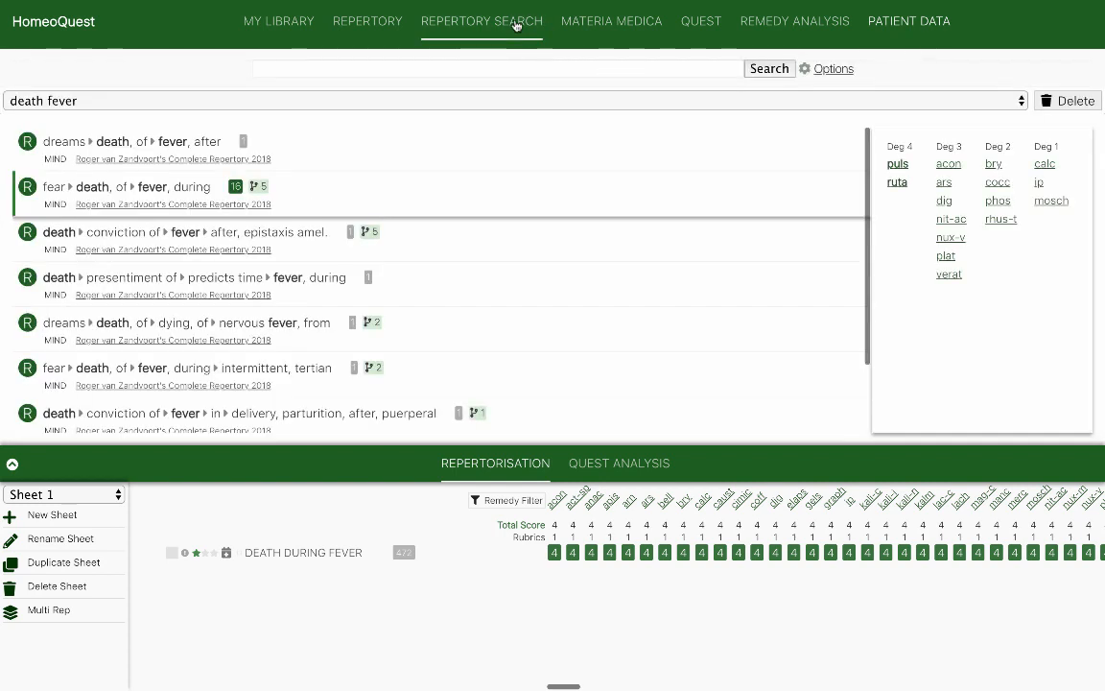
click(408, 69)
text(ghost)
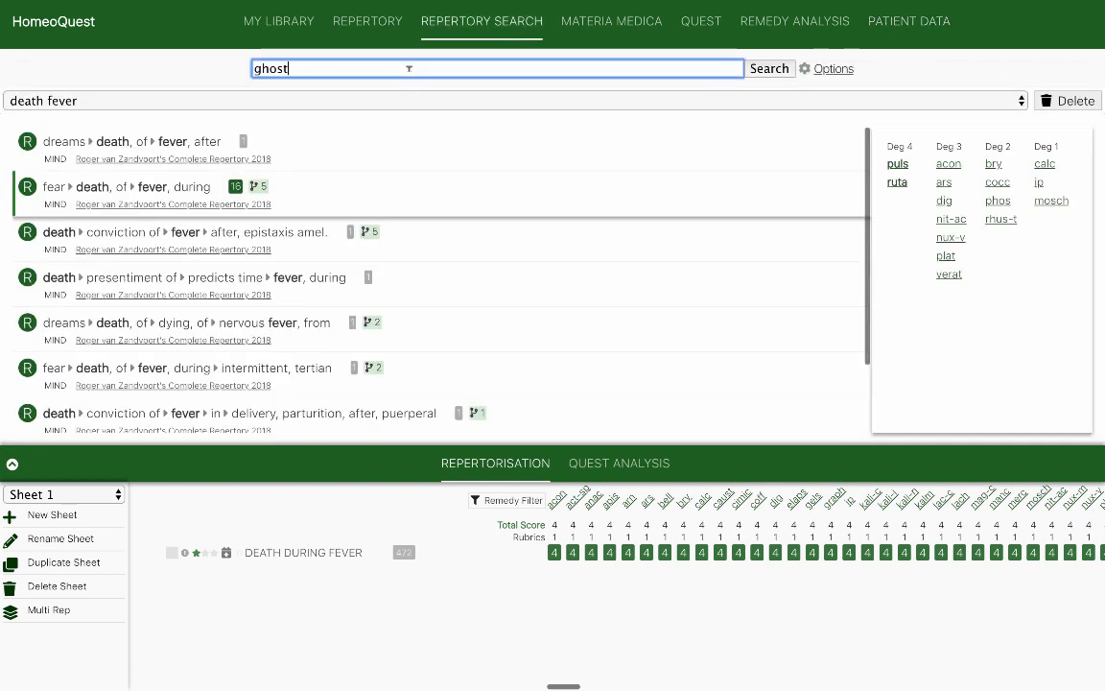
key(Return)
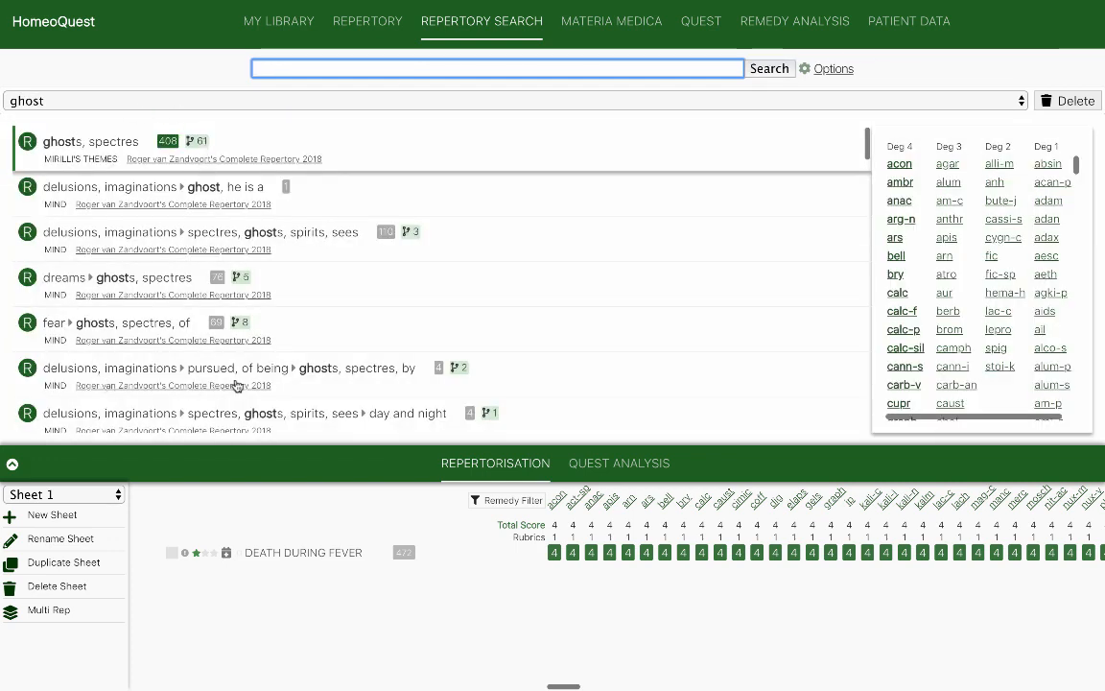
Add the Mind rubrics "dreams, ghosts, spectres" and "fear, ghosts, spectres, of" to Sheet 1.
scroll(237, 384, down, 1)
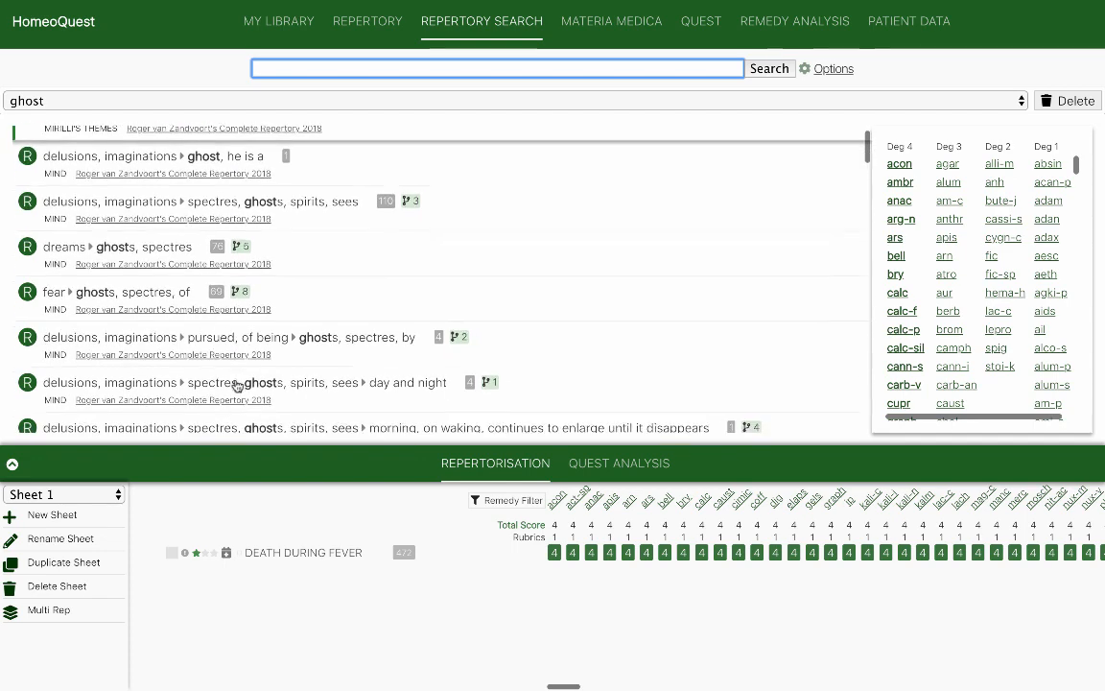
click(162, 251)
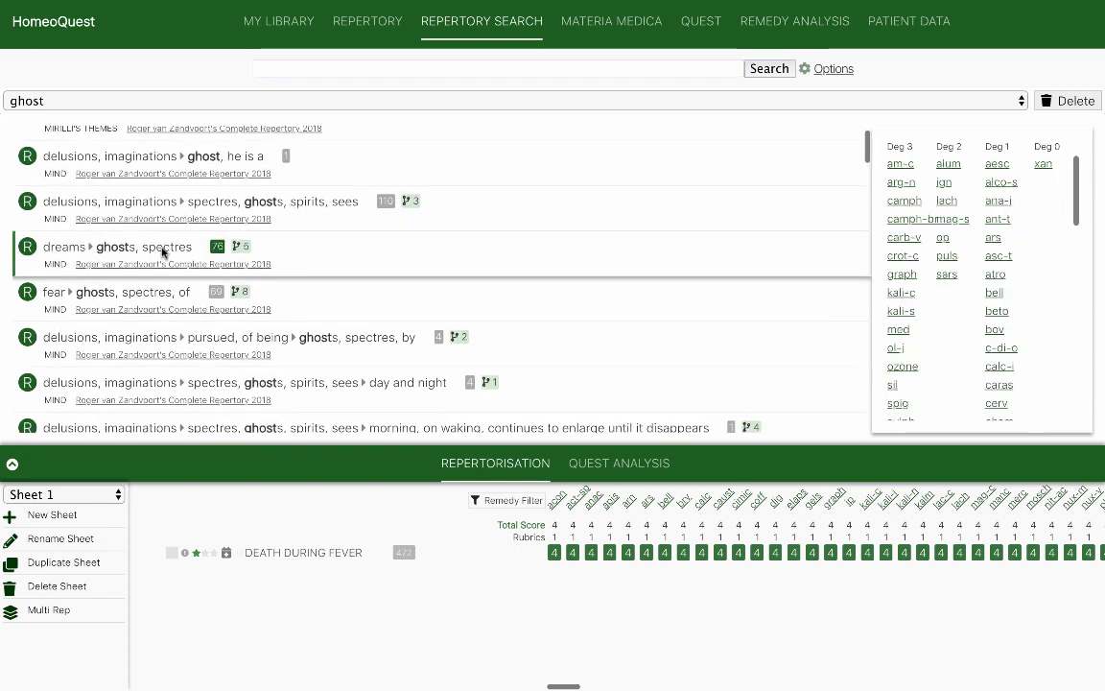
double_click(162, 252)
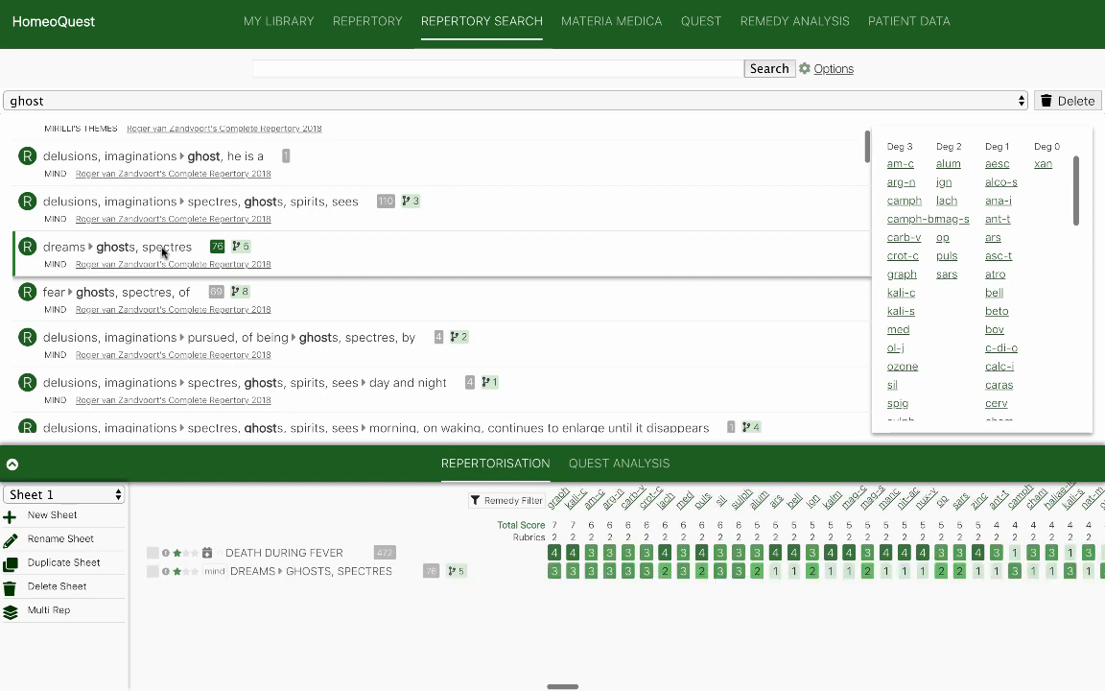
click(125, 298)
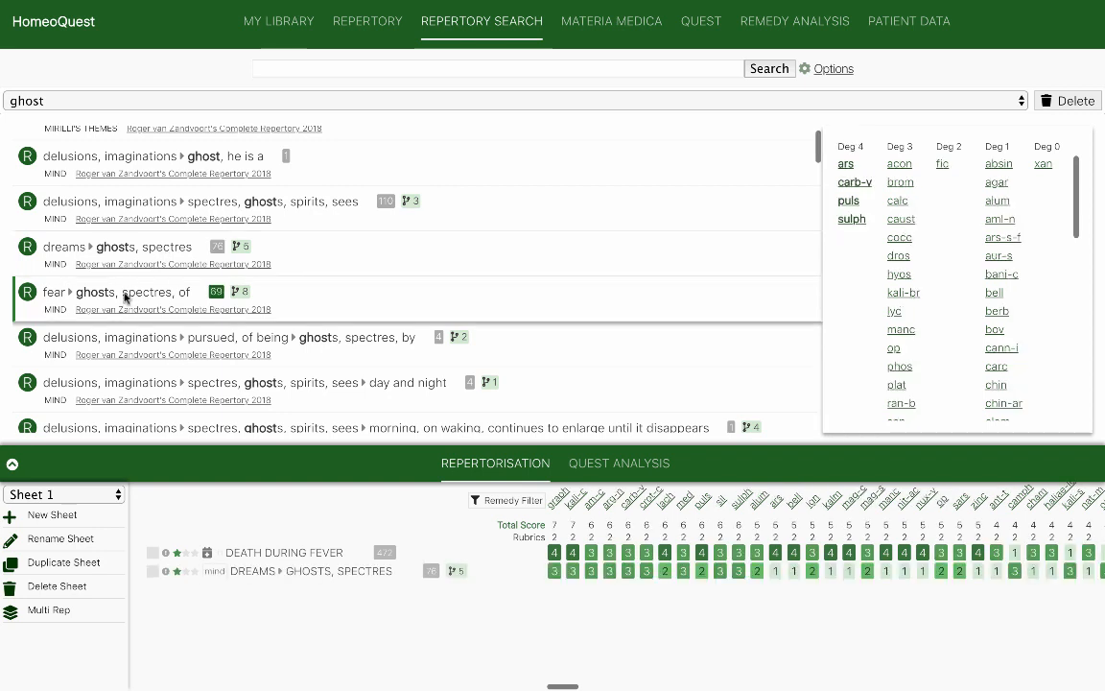
double_click(124, 298)
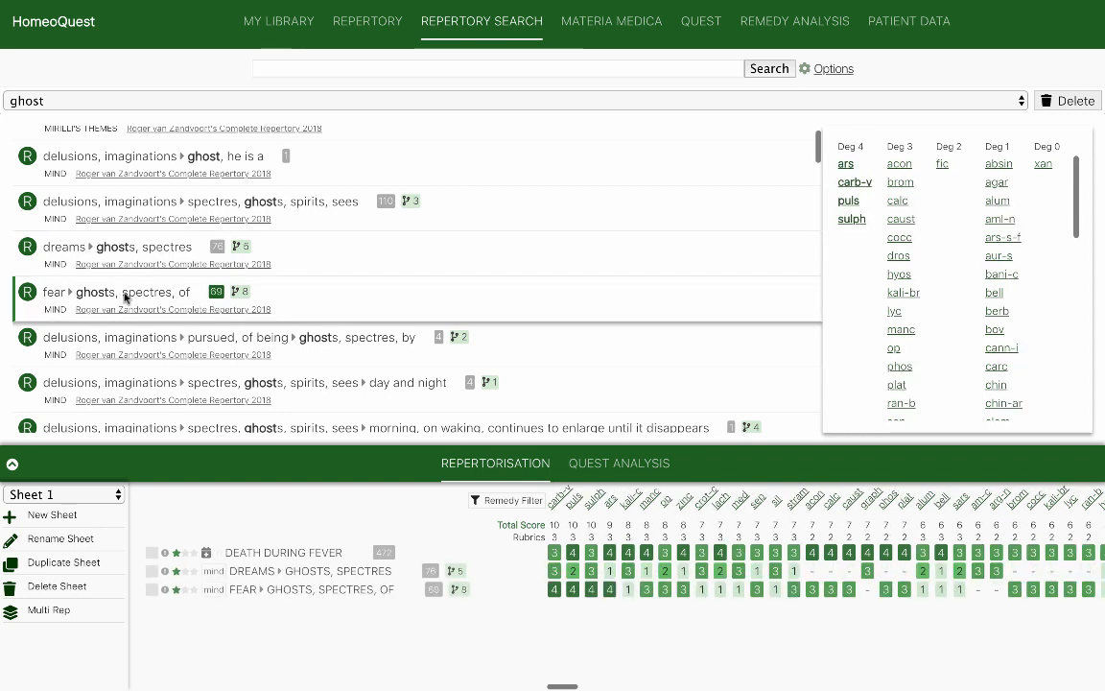
Add the "day and night" and "evening" subrubrics of "delusions, imaginations, spectres, ghosts, spirits, sees" to Sheet 1.
scroll(161, 359, down, 2)
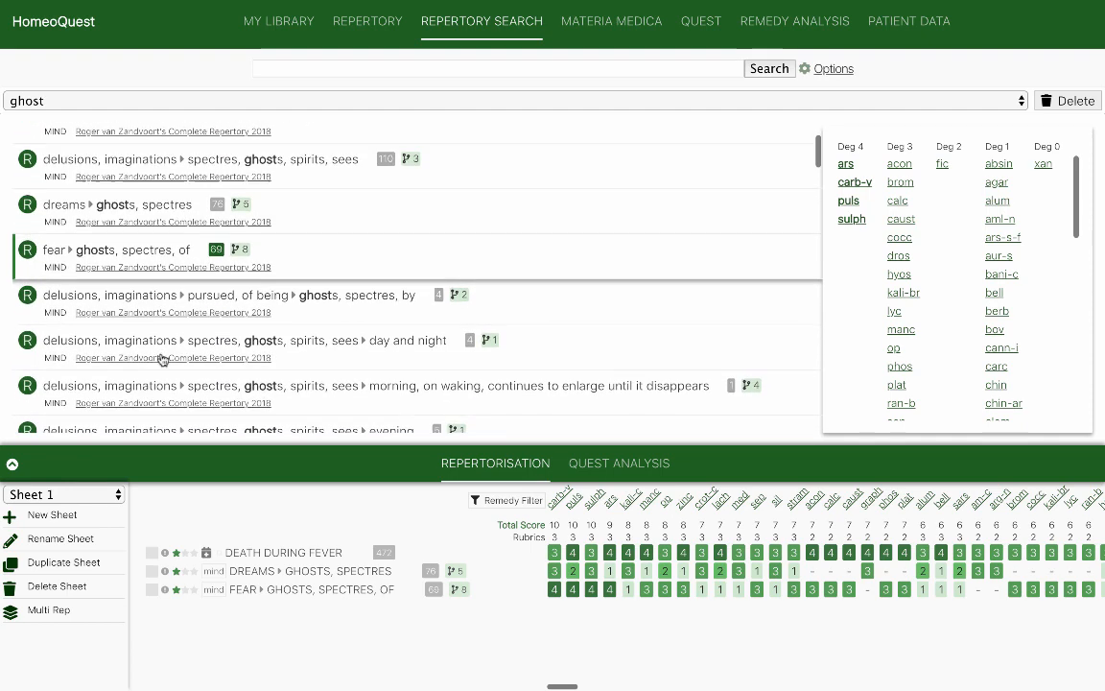
click(219, 307)
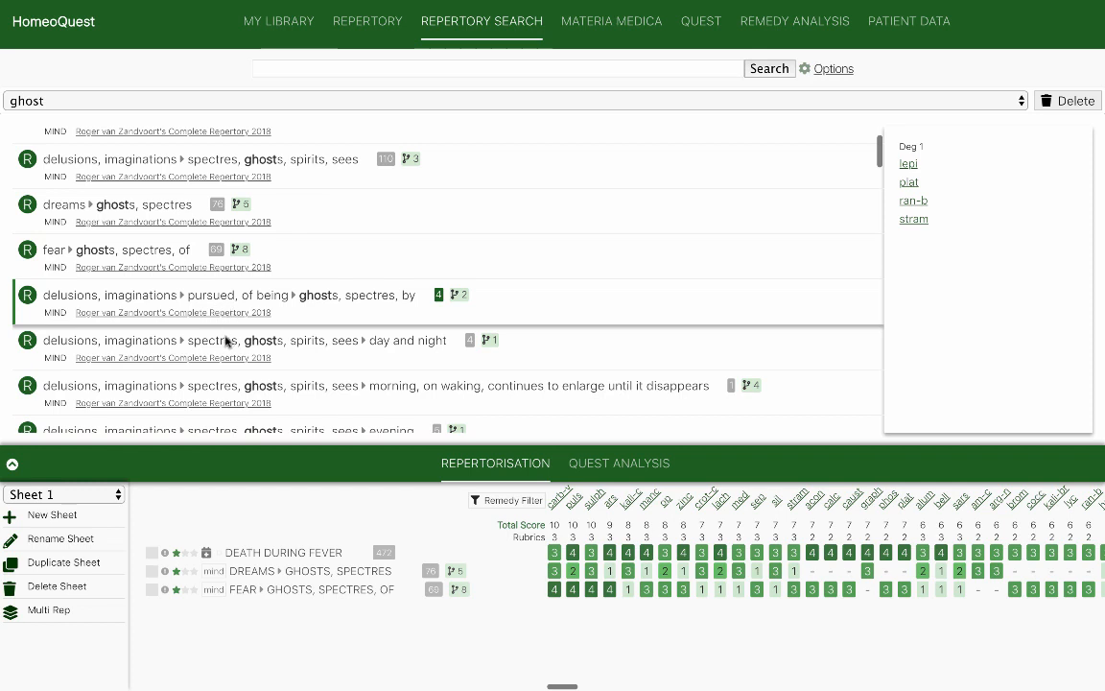
click(226, 341)
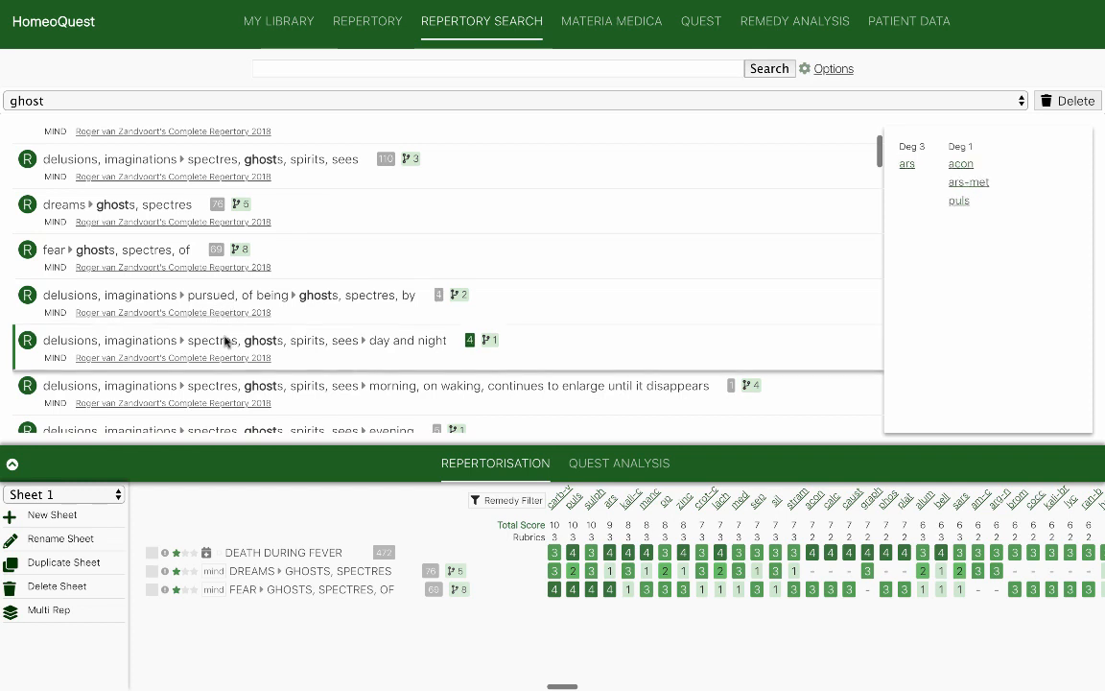
double_click(226, 342)
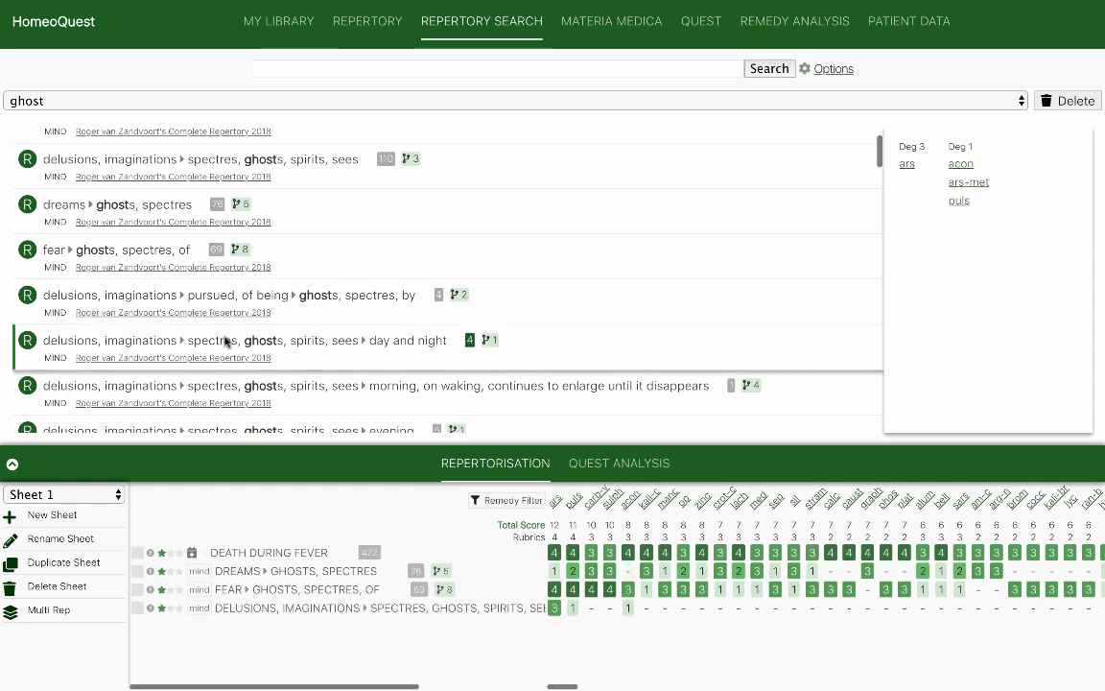
scroll(347, 388, down, 1)
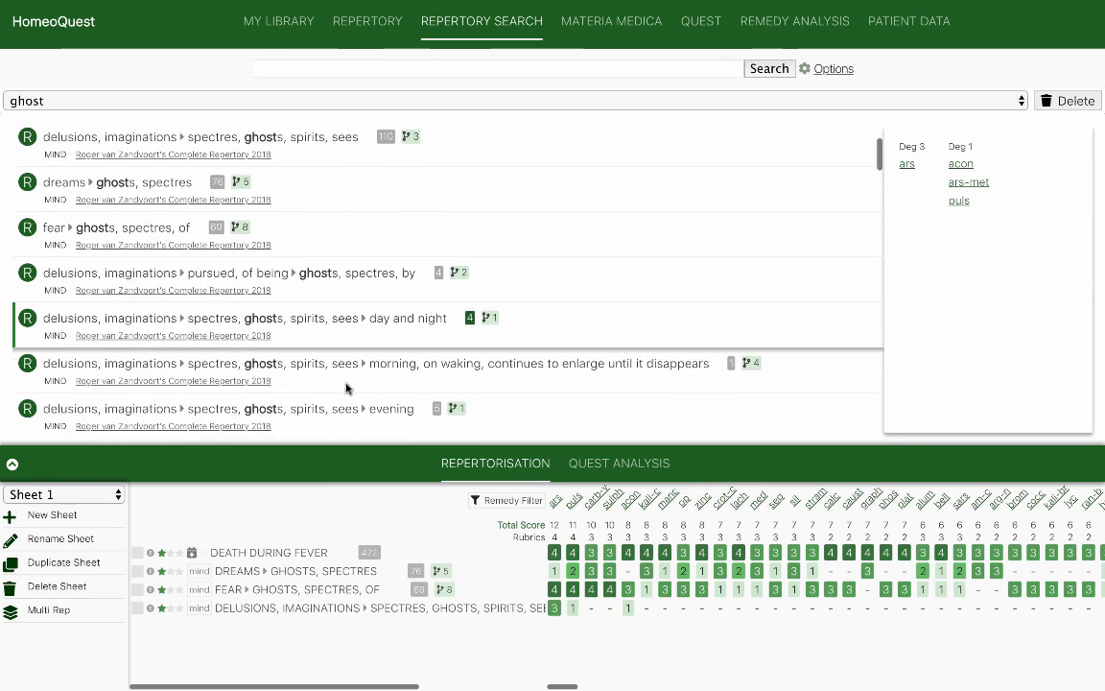
scroll(346, 387, down, 1)
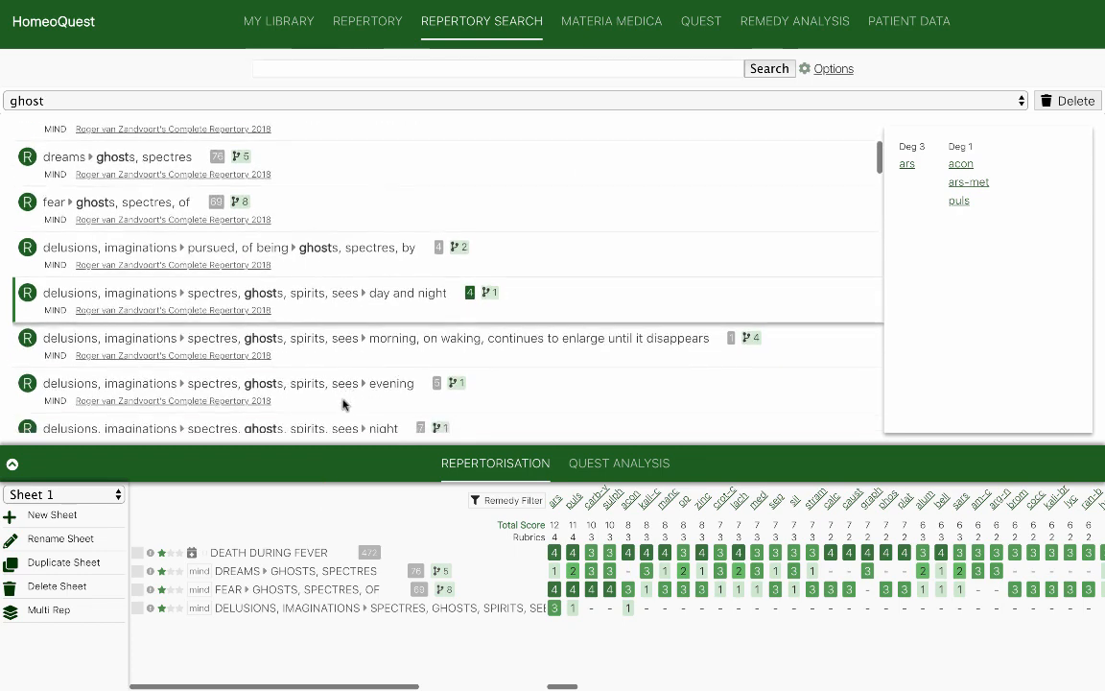
scroll(343, 404, down, 1)
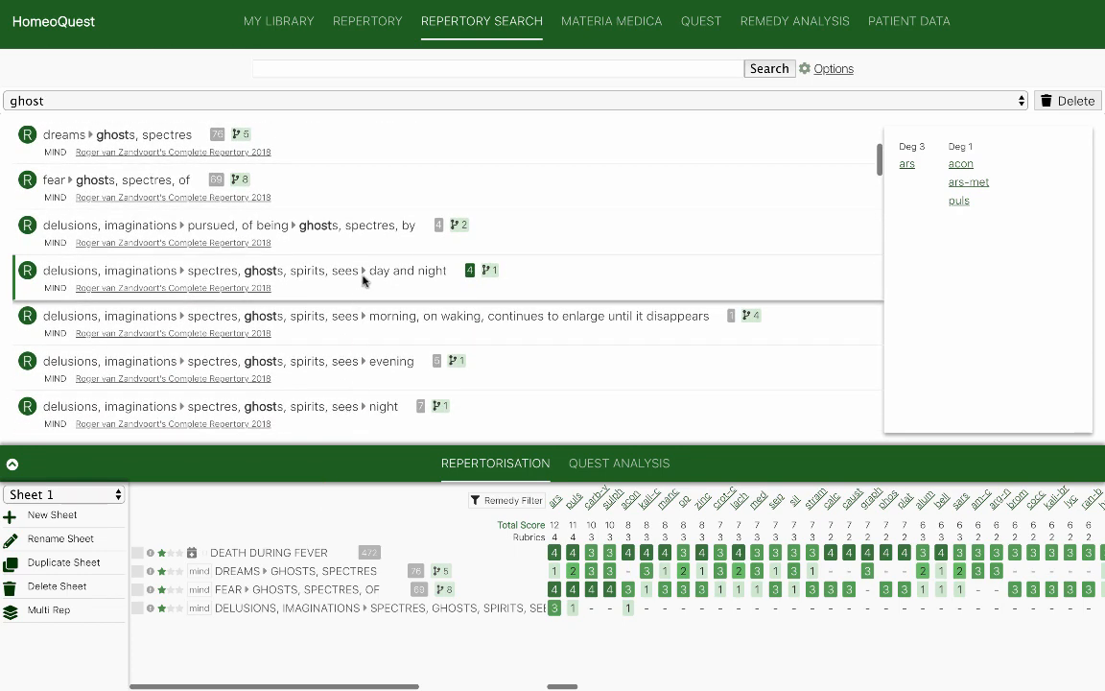
click(354, 362)
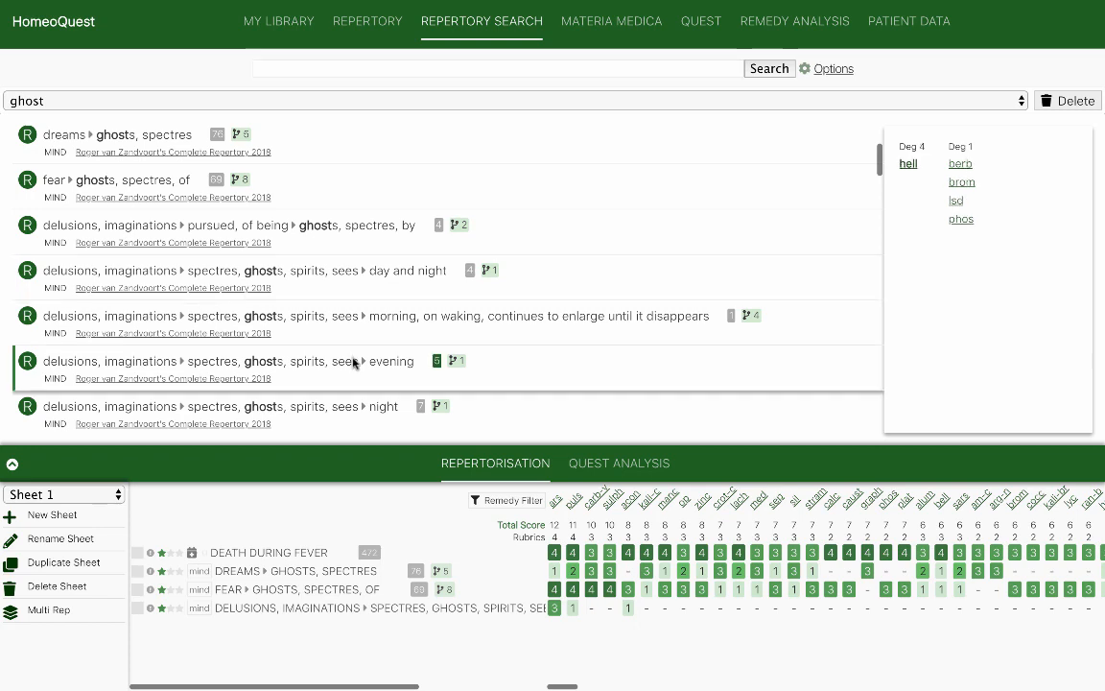
Add the "night" and "chill, during" subrubrics of "delusions, imaginations, spectres, ghosts, spirits, sees" to the sheet.
scroll(354, 361, down, 2)
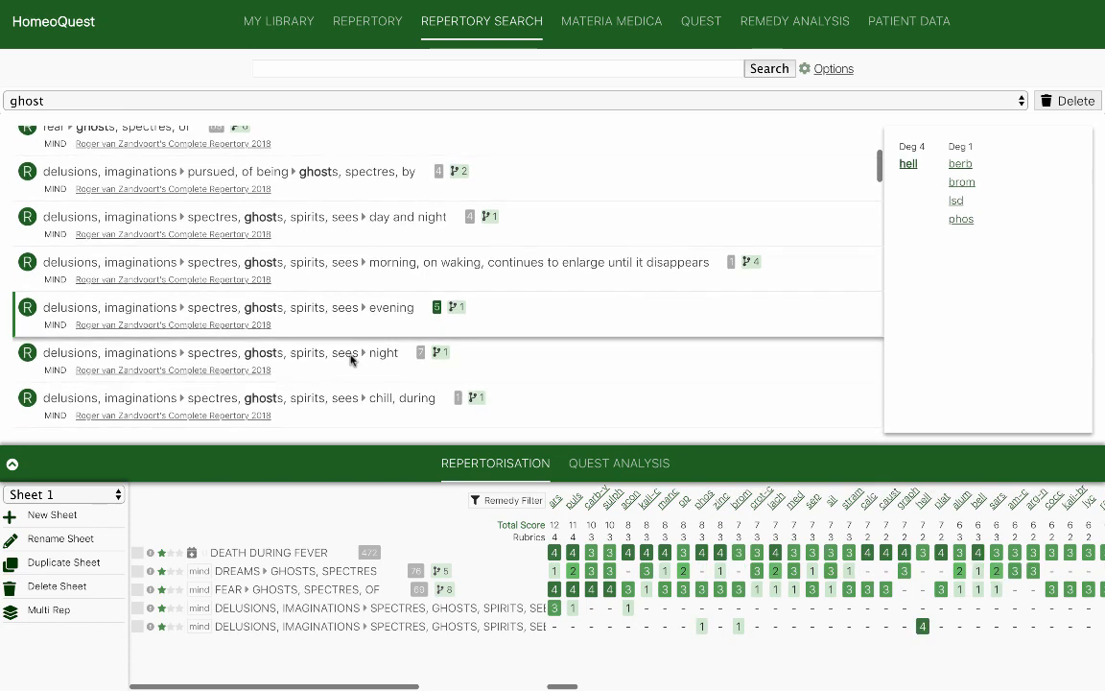
click(350, 357)
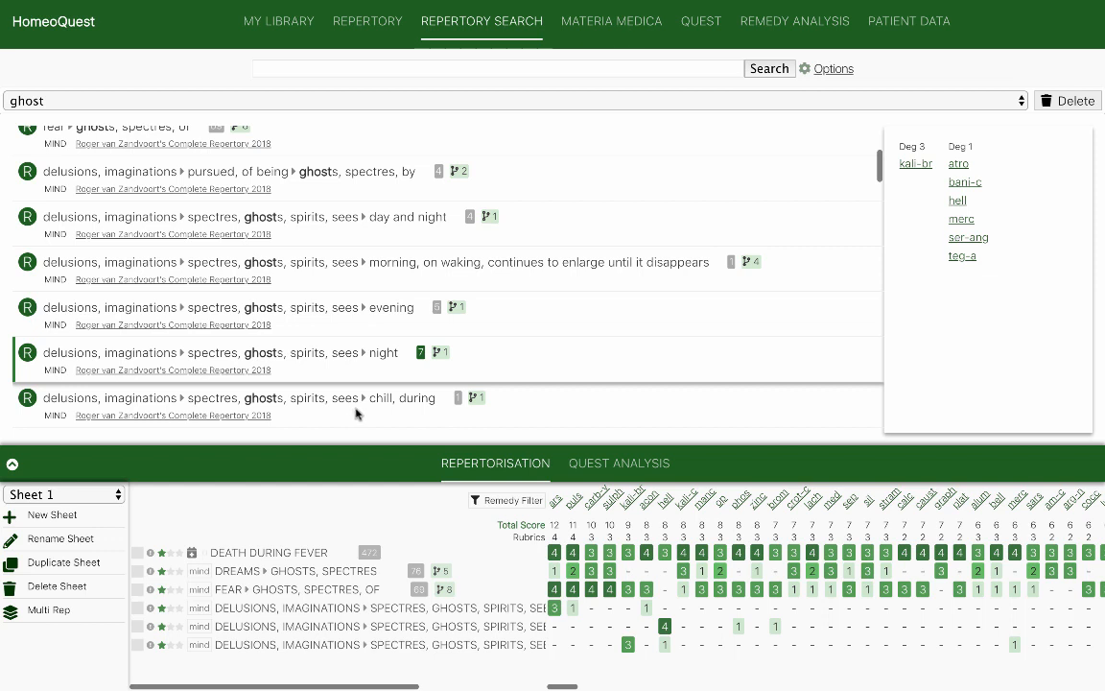
click(394, 403)
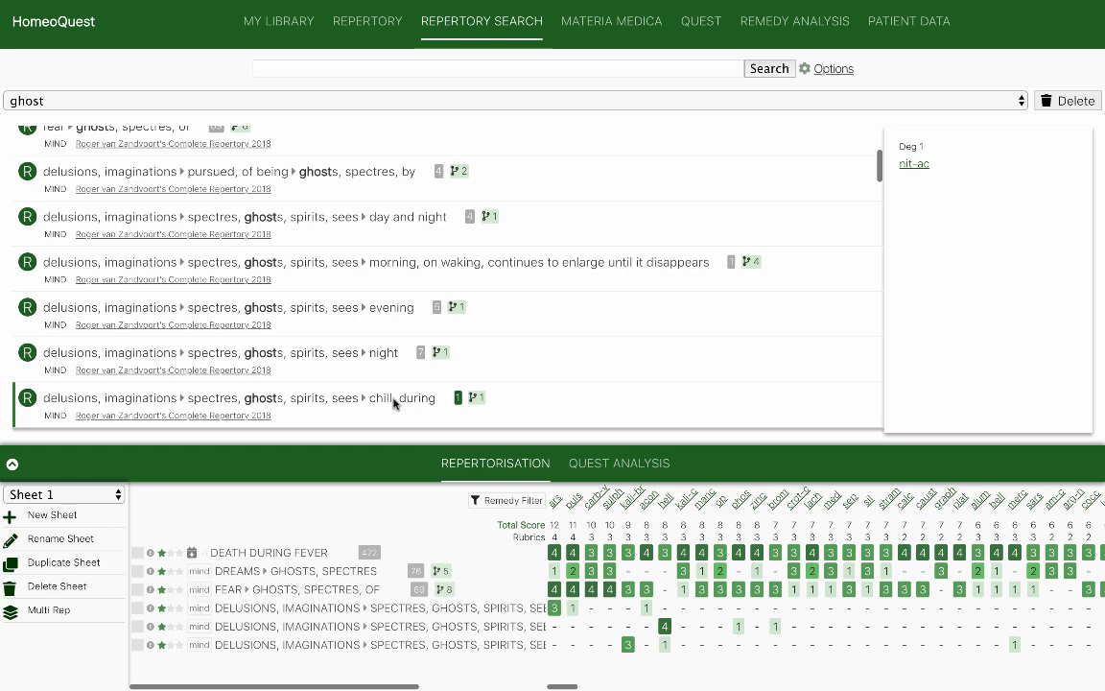
double_click(394, 402)
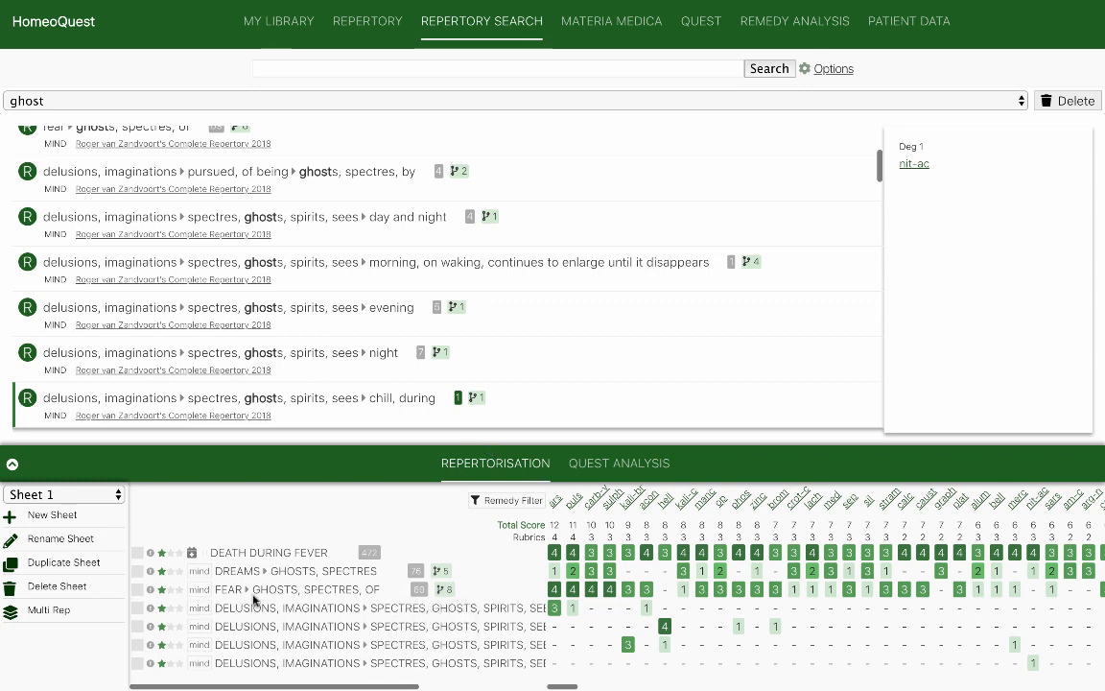
Combine the six ghost rubrics on Sheet 1 into one rubric named "Ghosts During Fever".
click(137, 571)
click(137, 589)
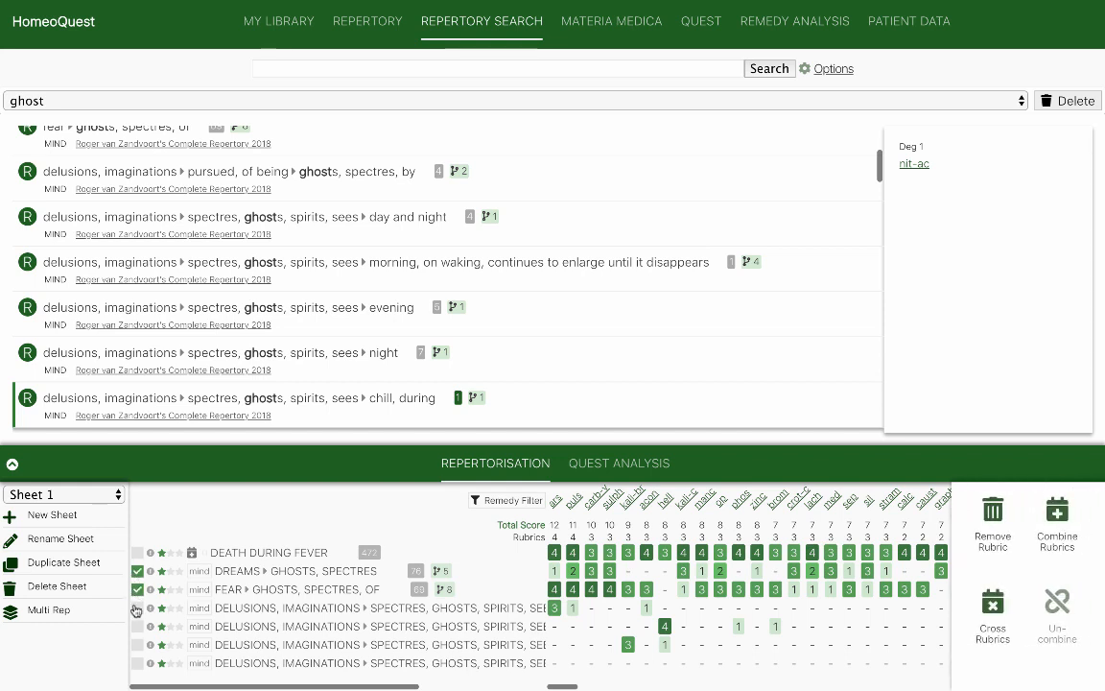
click(137, 608)
click(137, 626)
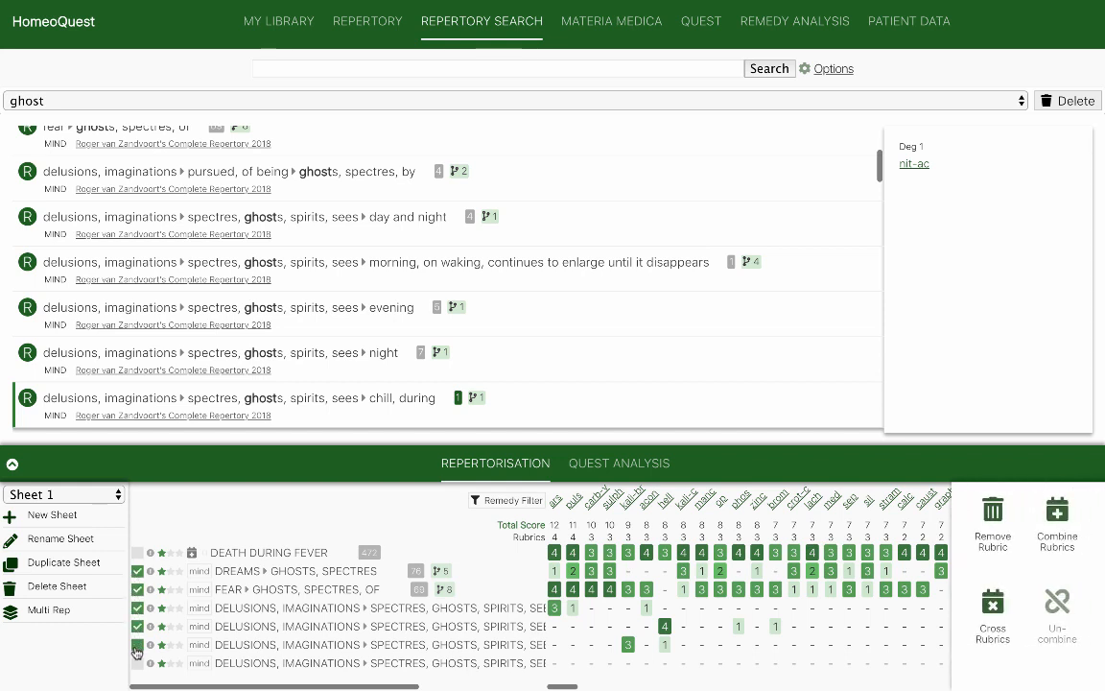
click(137, 646)
click(137, 664)
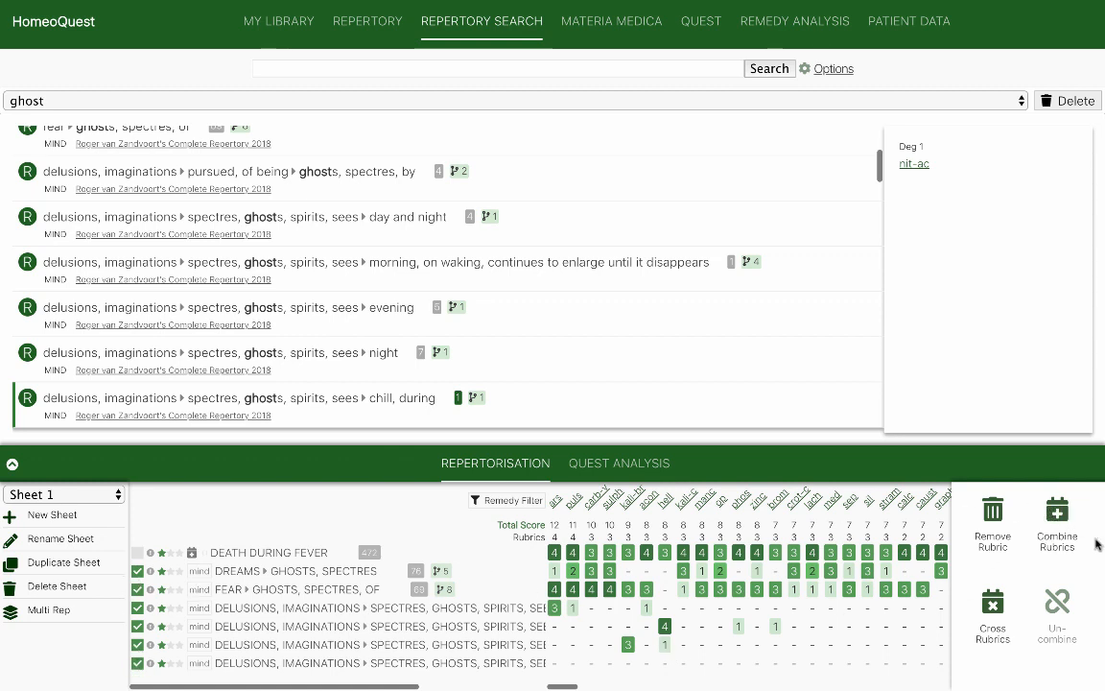
click(1060, 513)
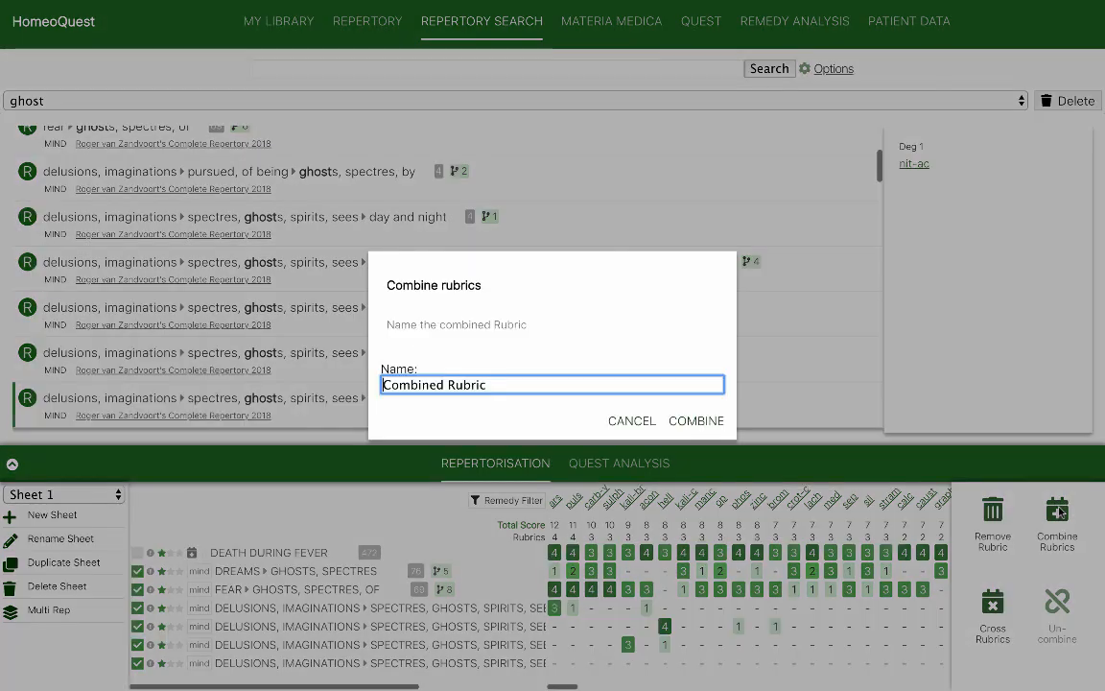
drag(506, 383, 456, 363)
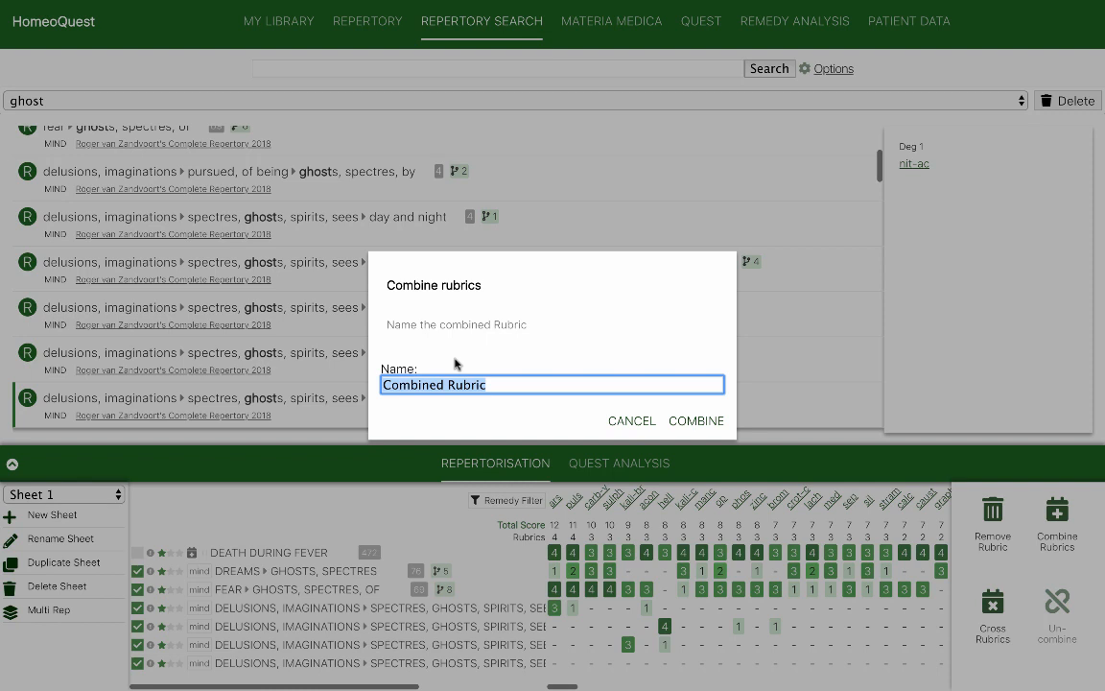
text(Ghosts)
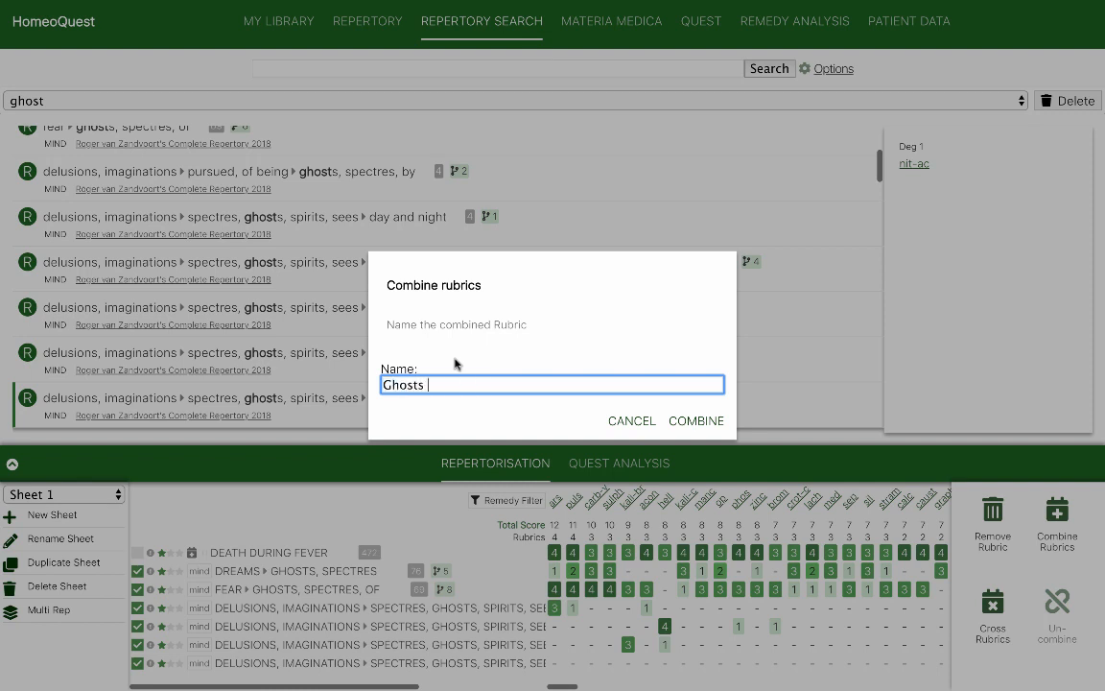
text( During  Fever)
click(696, 423)
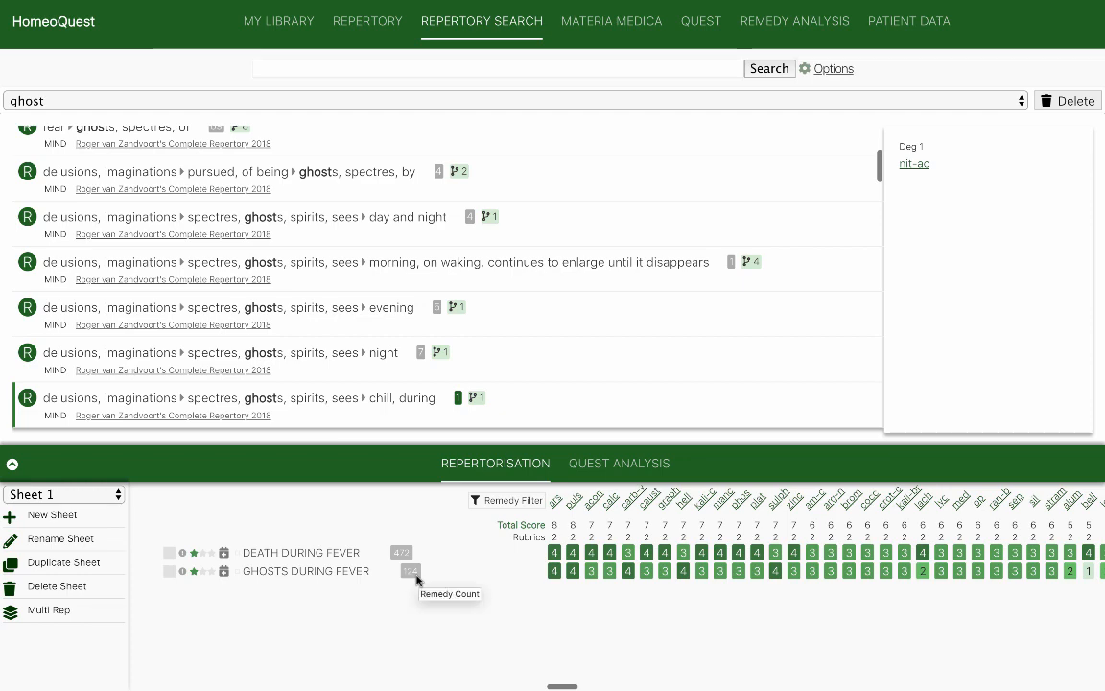
Rename Sheet 1 as "Mentals during fever".
scroll(396, 329, up, 4)
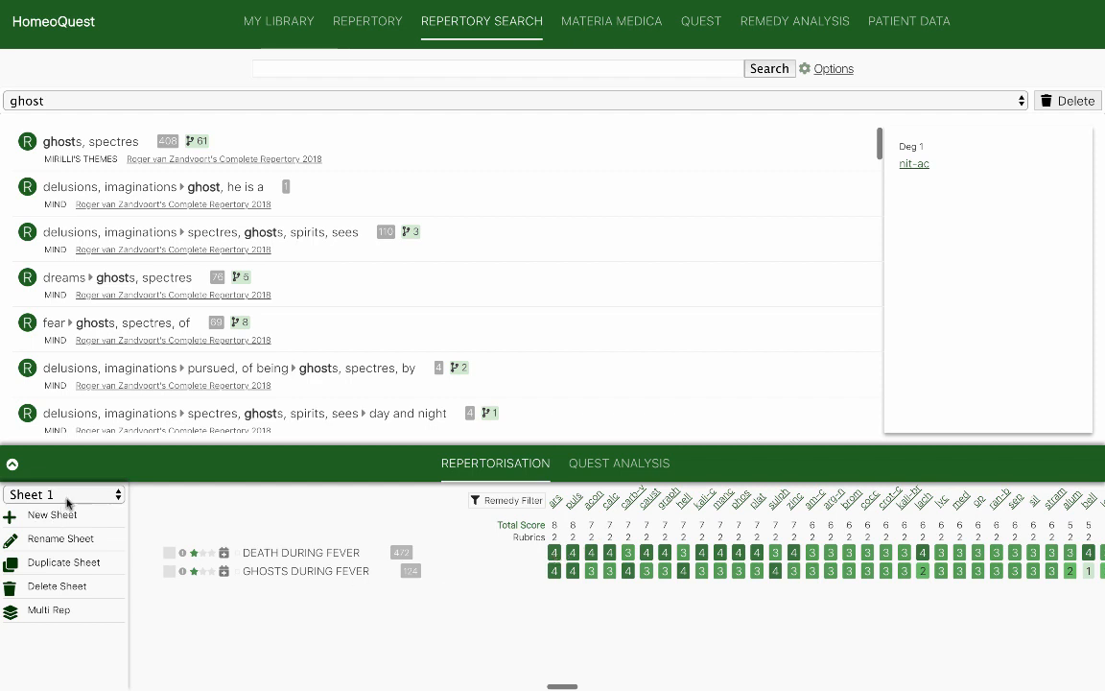
click(60, 538)
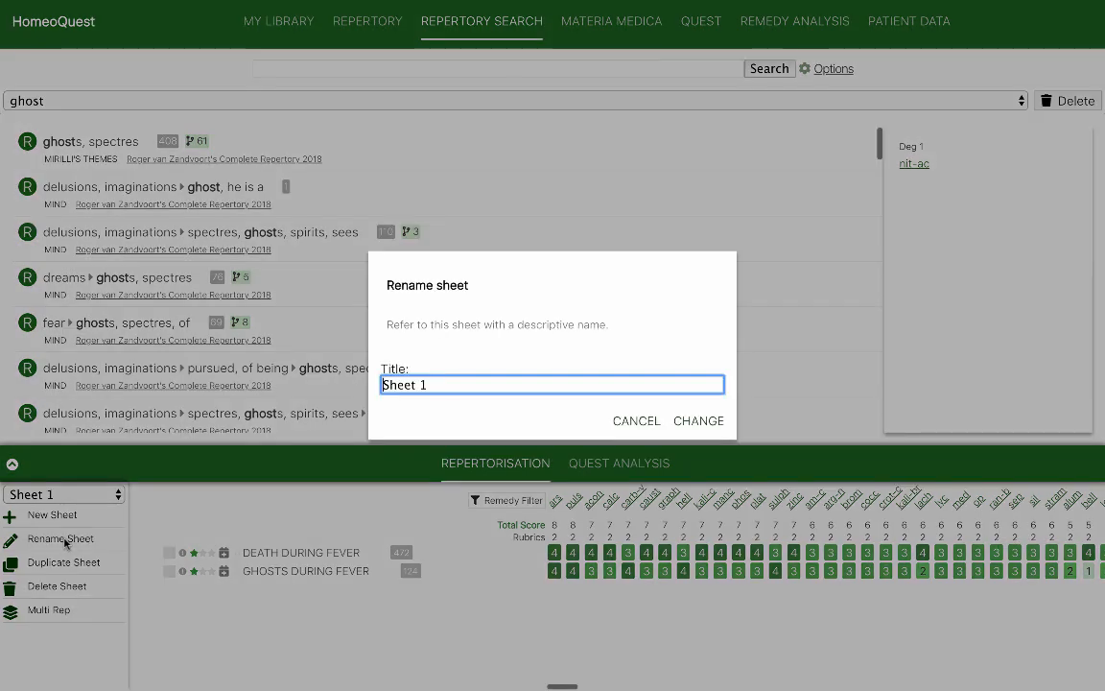
drag(426, 384, 370, 383)
text(Mentals dur)
text(ing fever)
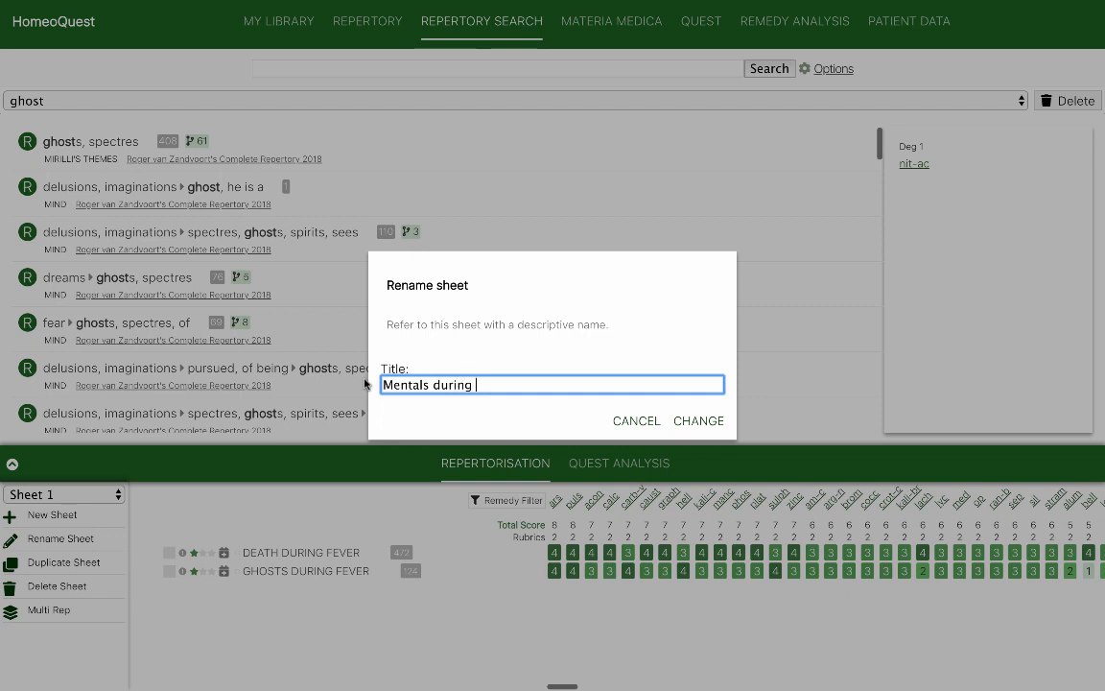
click(699, 421)
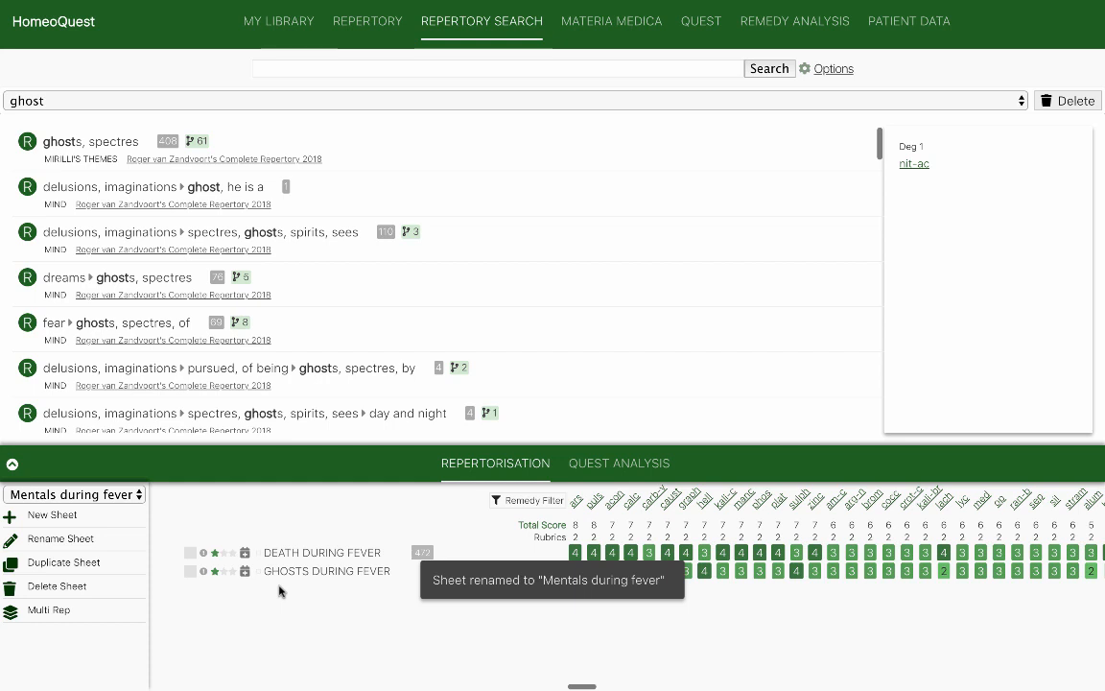
Check the girl's symptoms in the patient data and search the repertory for "company".
click(915, 20)
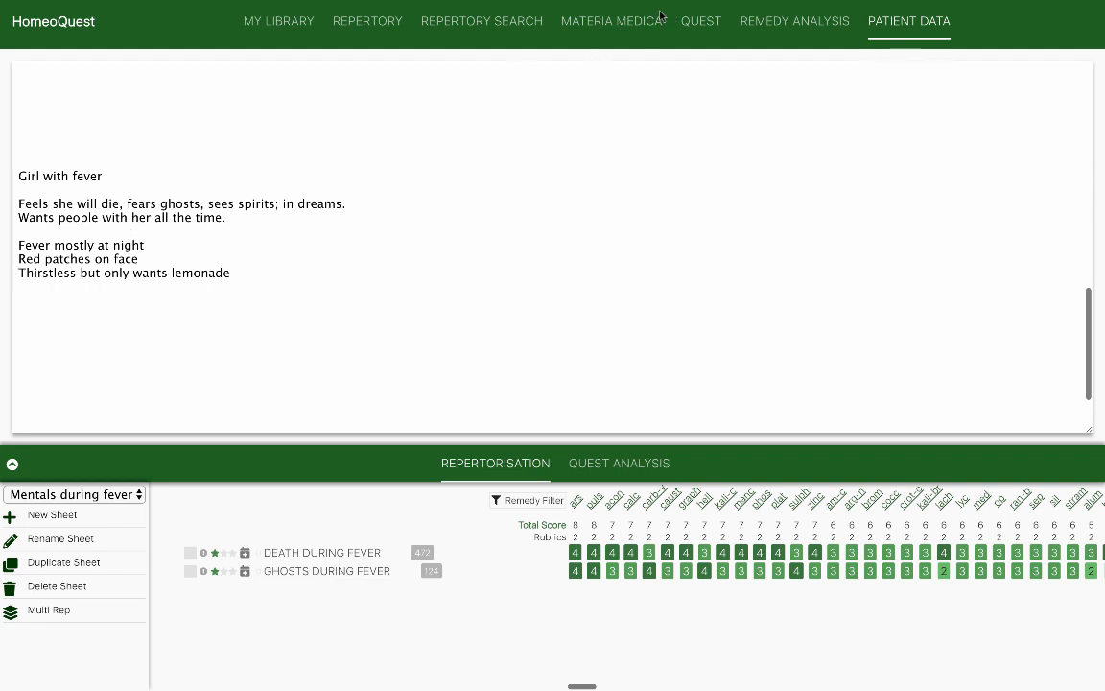
click(486, 23)
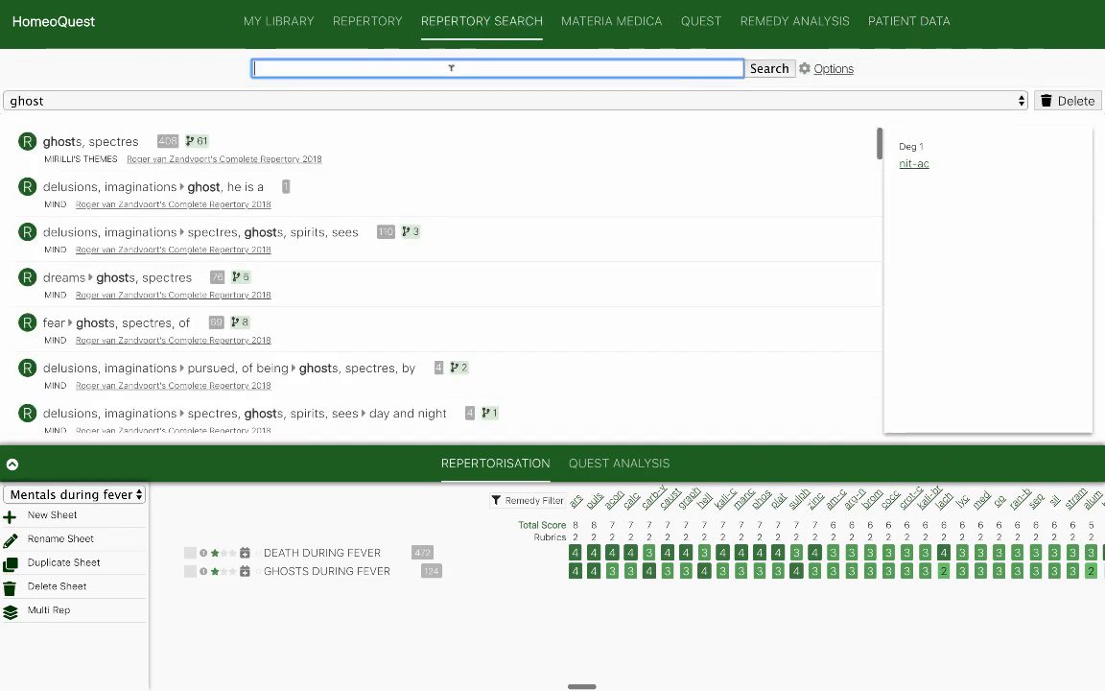
text(company)
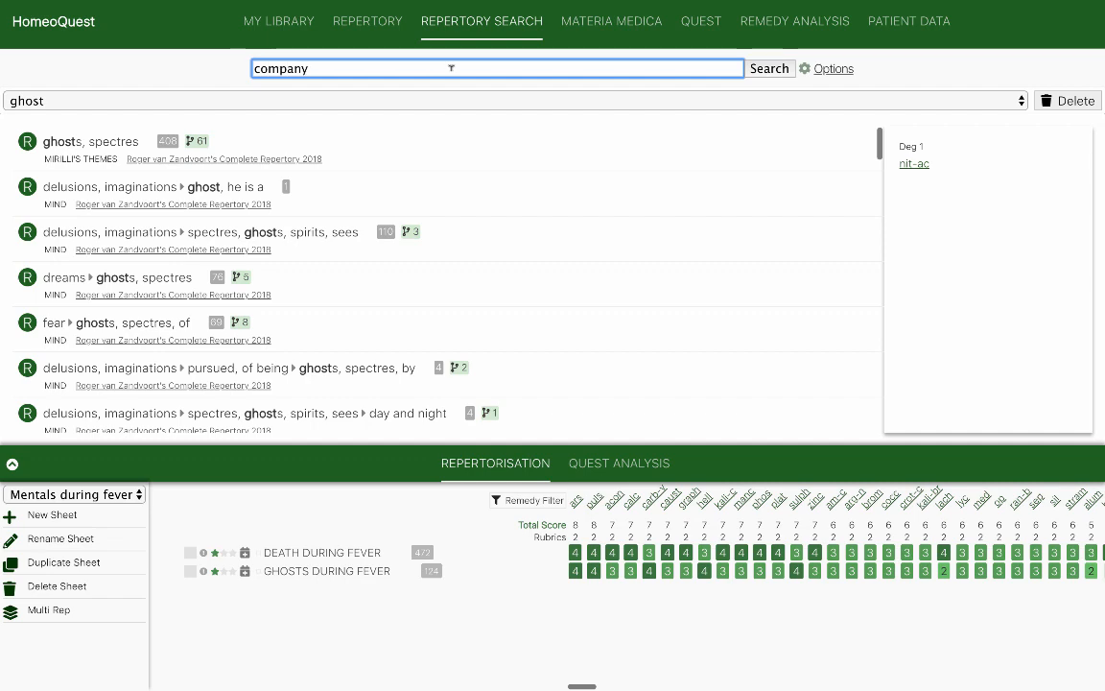
key(Return)
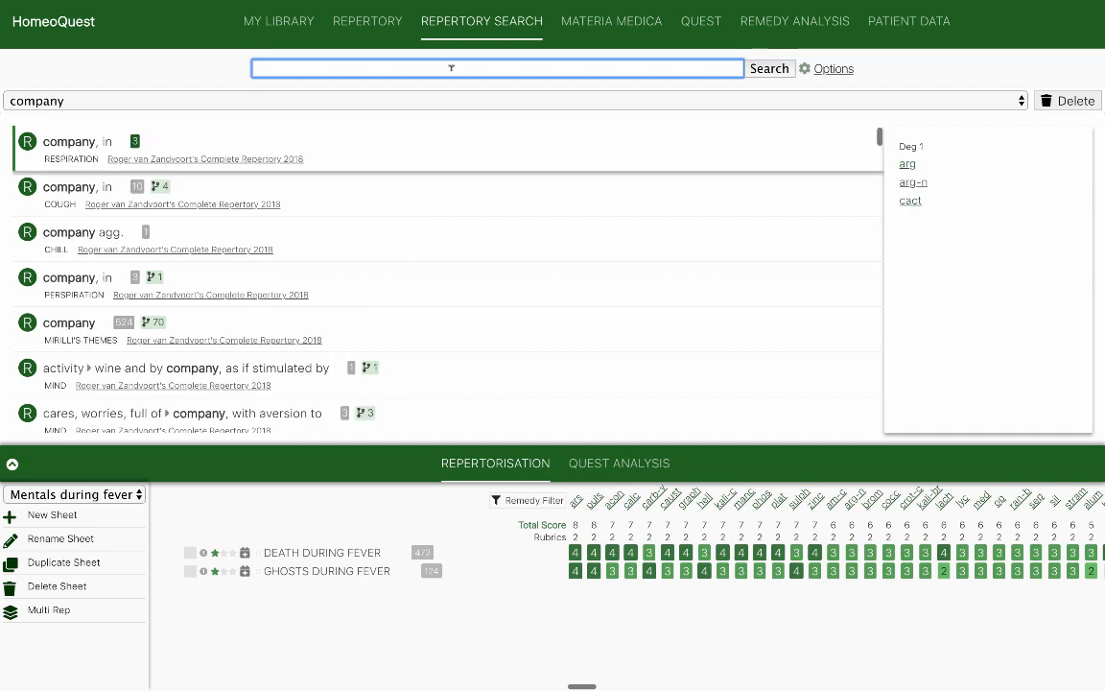
Add the Mind rubrics "company, amel." and "company, desire for" to the "Mentals during fever" sheet.
scroll(362, 291, down, 2)
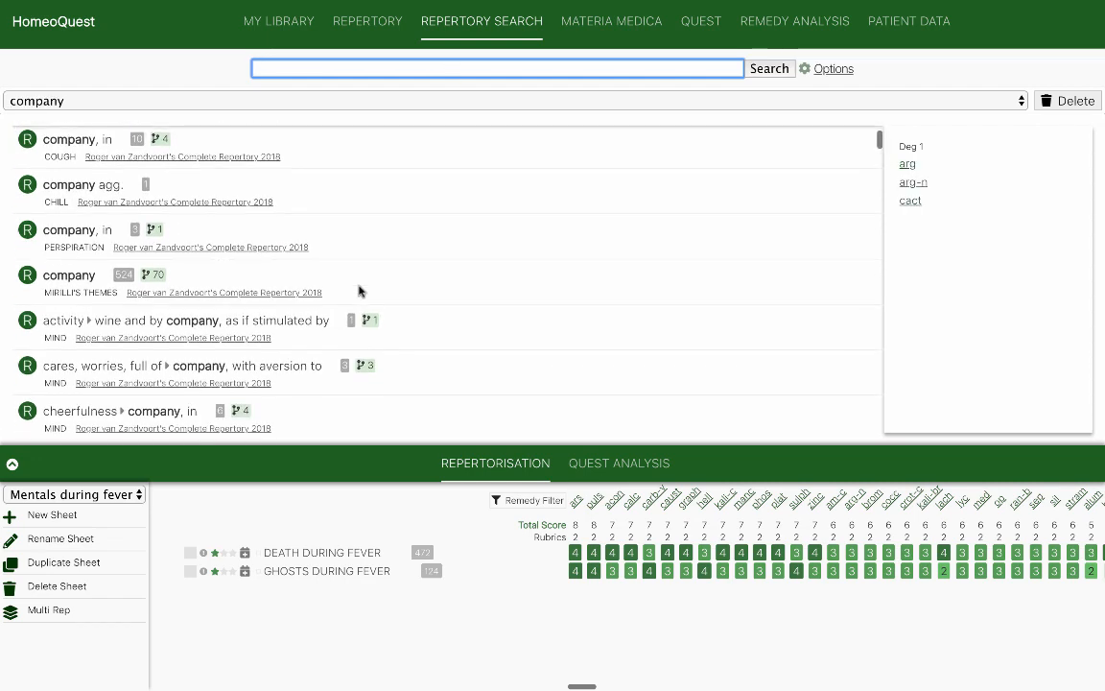
scroll(362, 291, down, 5)
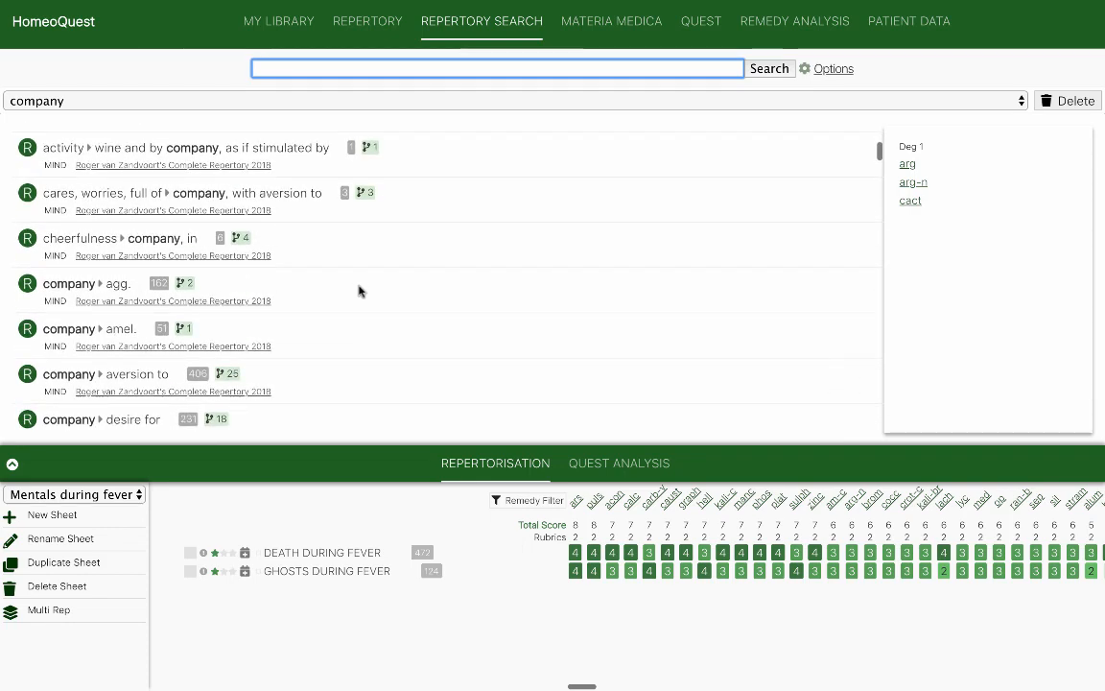
click(102, 273)
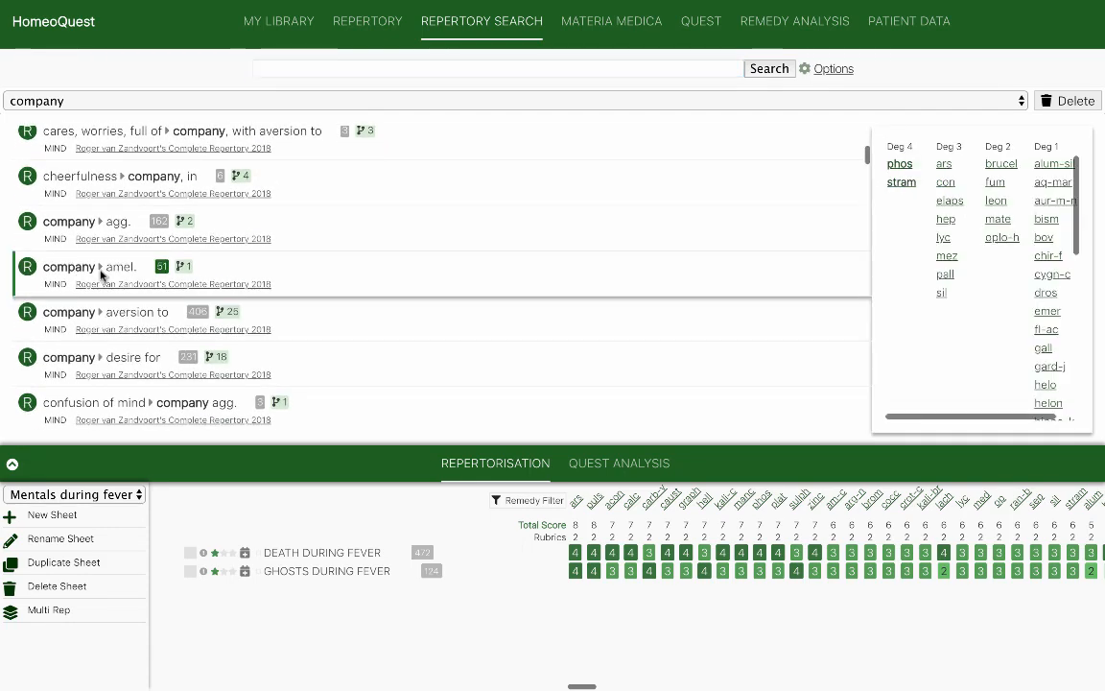
double_click(101, 273)
click(117, 361)
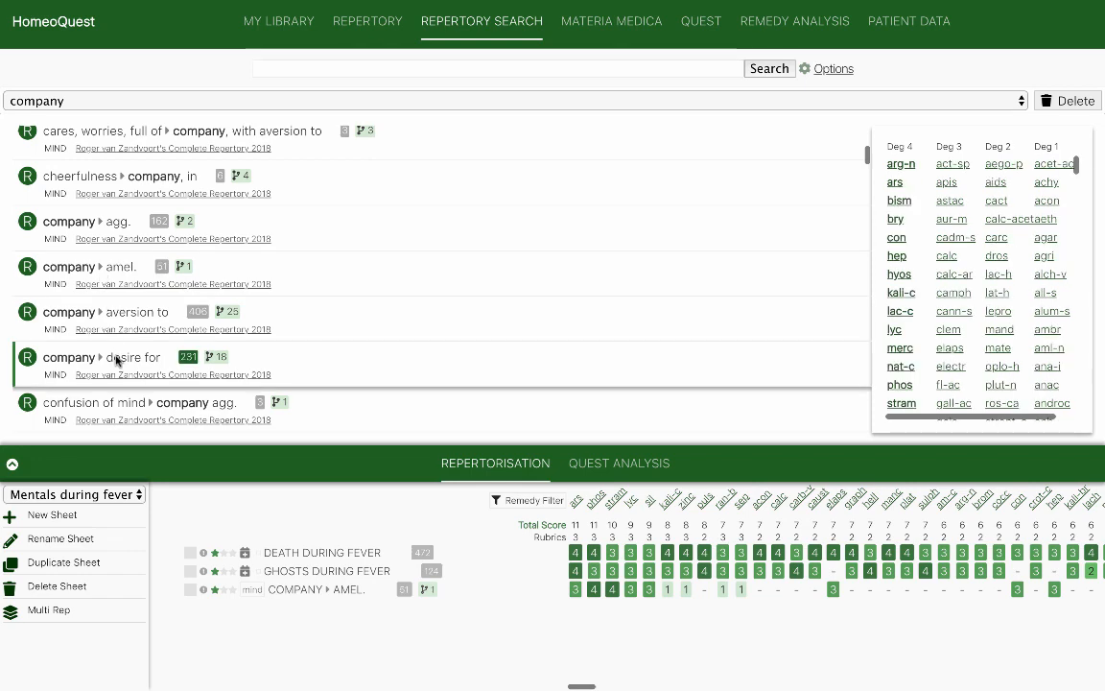
double_click(117, 361)
Find the Mind rubric "fear, company amel." among the company results and add it to the sheet.
scroll(117, 361, down, 3)
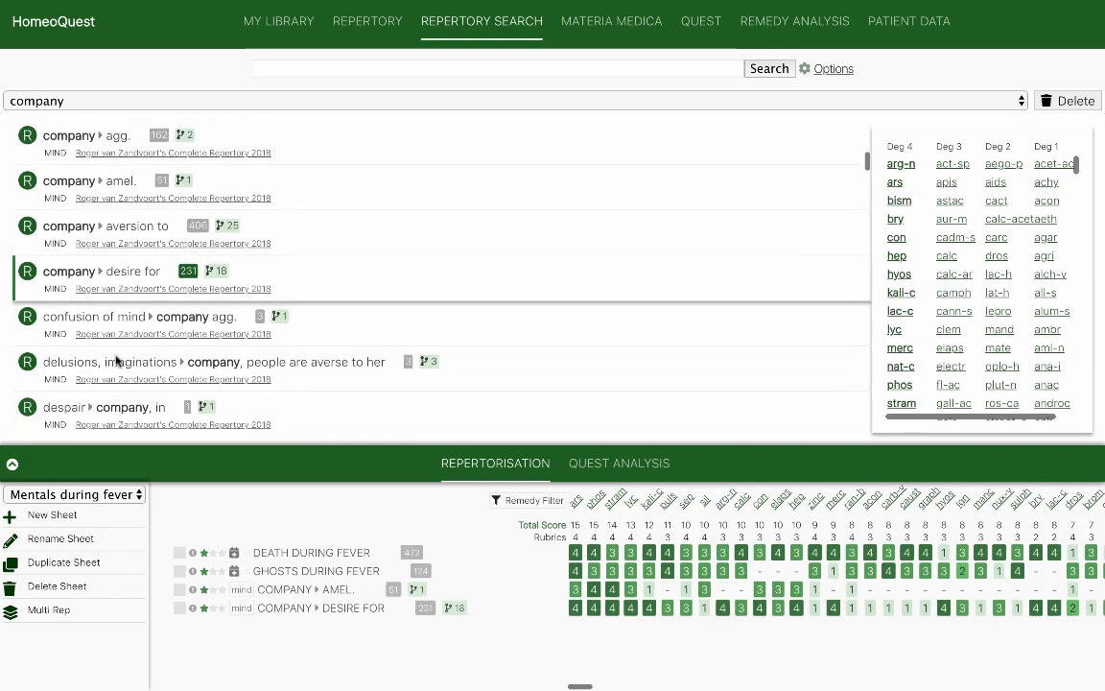
scroll(159, 383, down, 2)
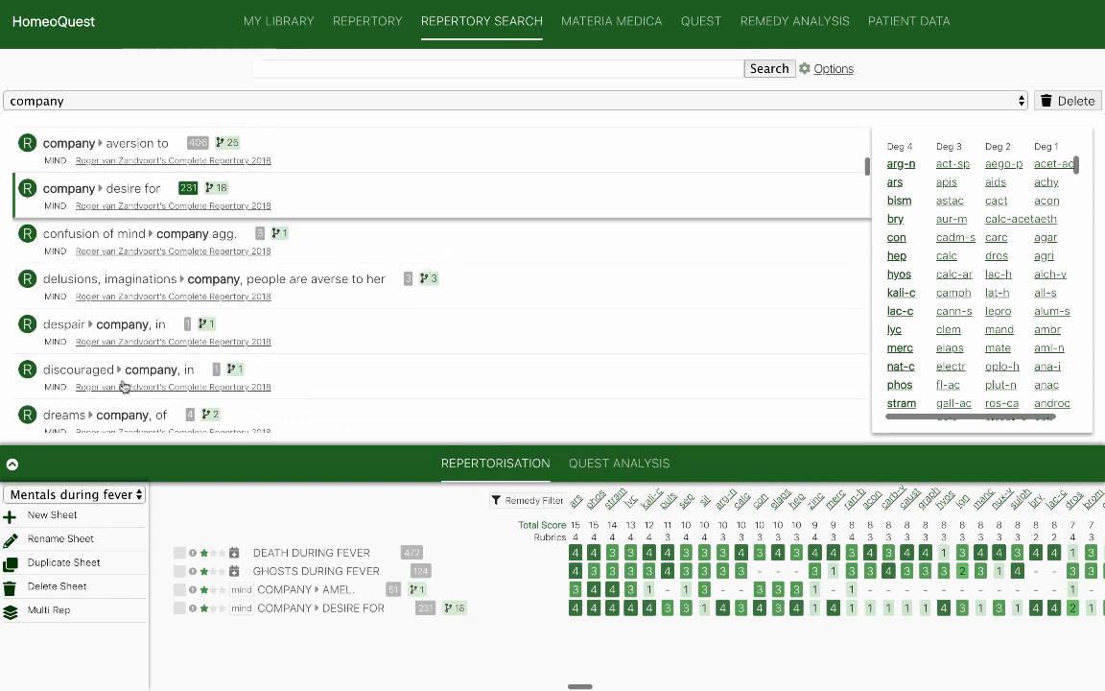
scroll(128, 384, down, 2)
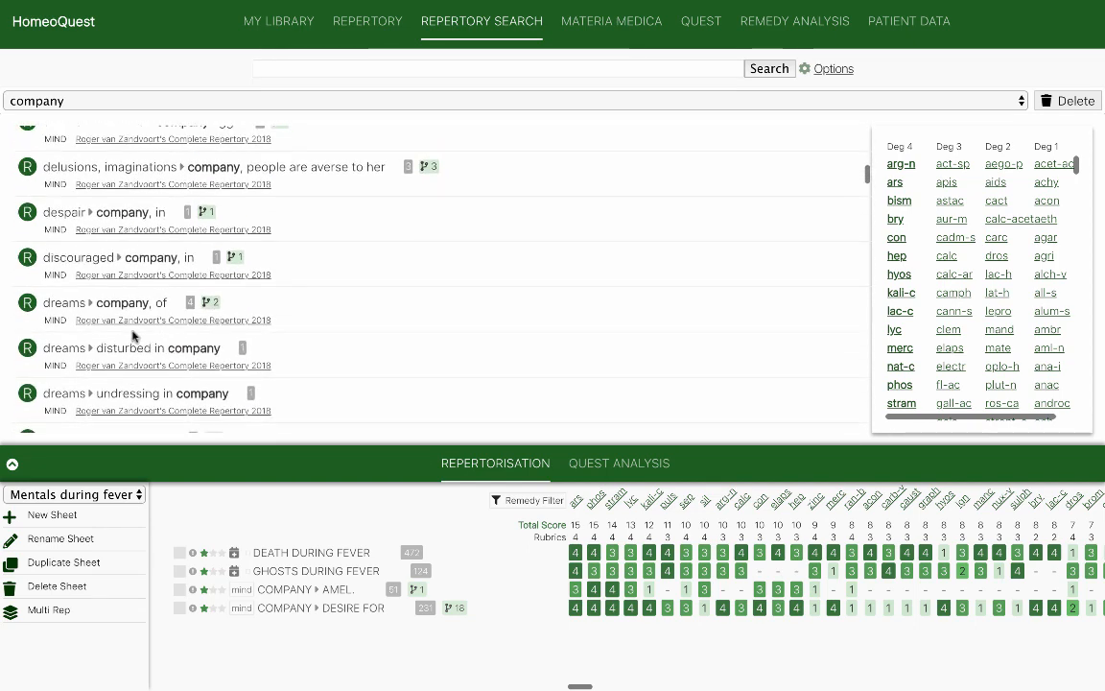
scroll(134, 336, down, 3)
scroll(133, 333, down, 6)
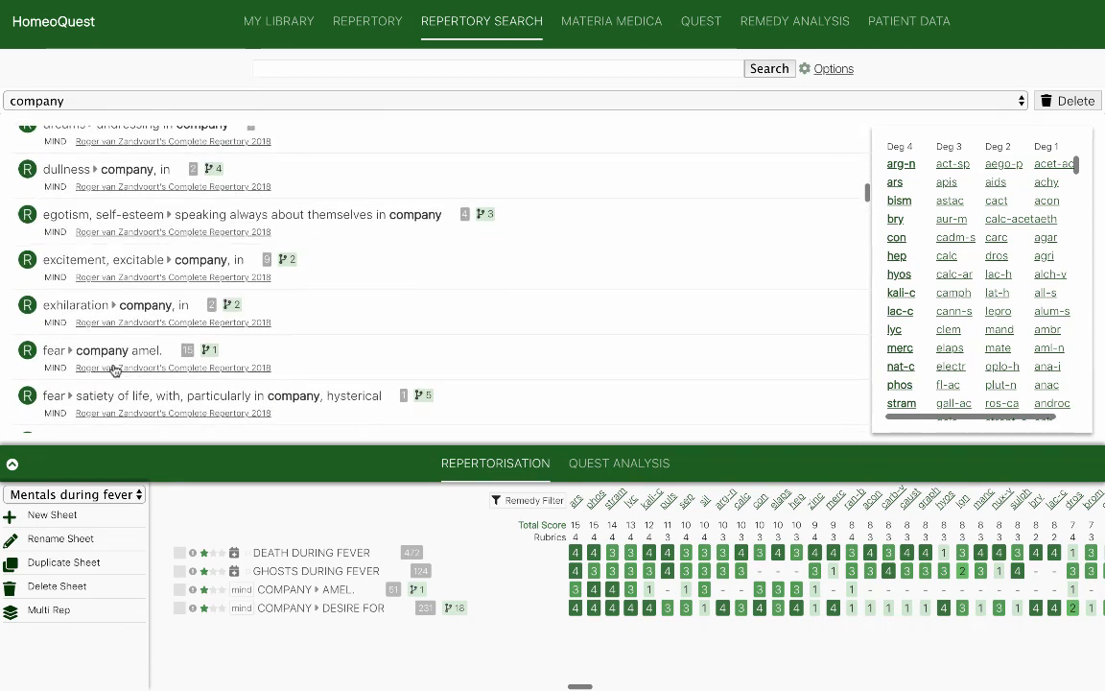
click(116, 355)
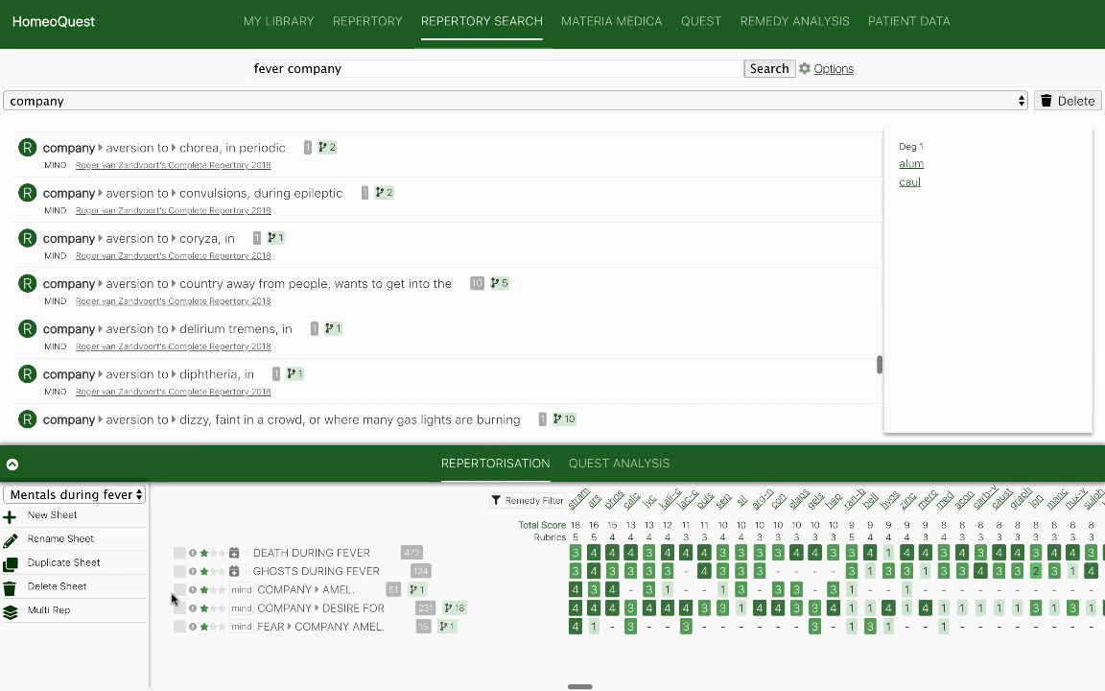
Combine the three company rubrics on the "Mentals during fever" sheet into one rubric named "Company wants".
click(179, 589)
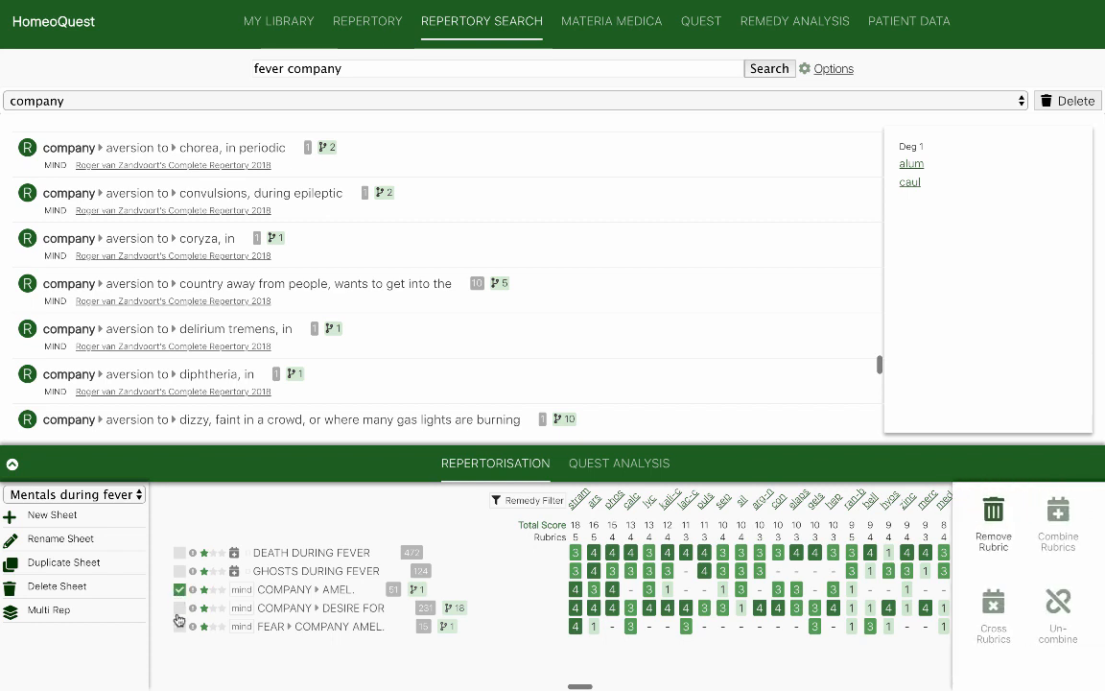
click(179, 608)
click(179, 626)
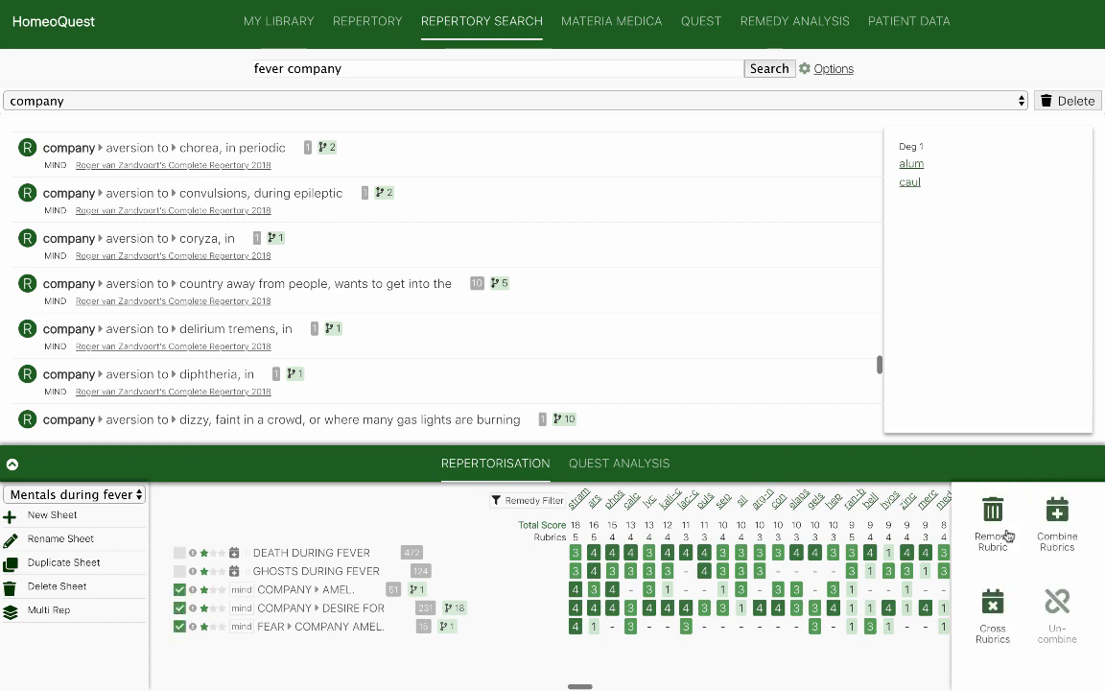
click(1058, 516)
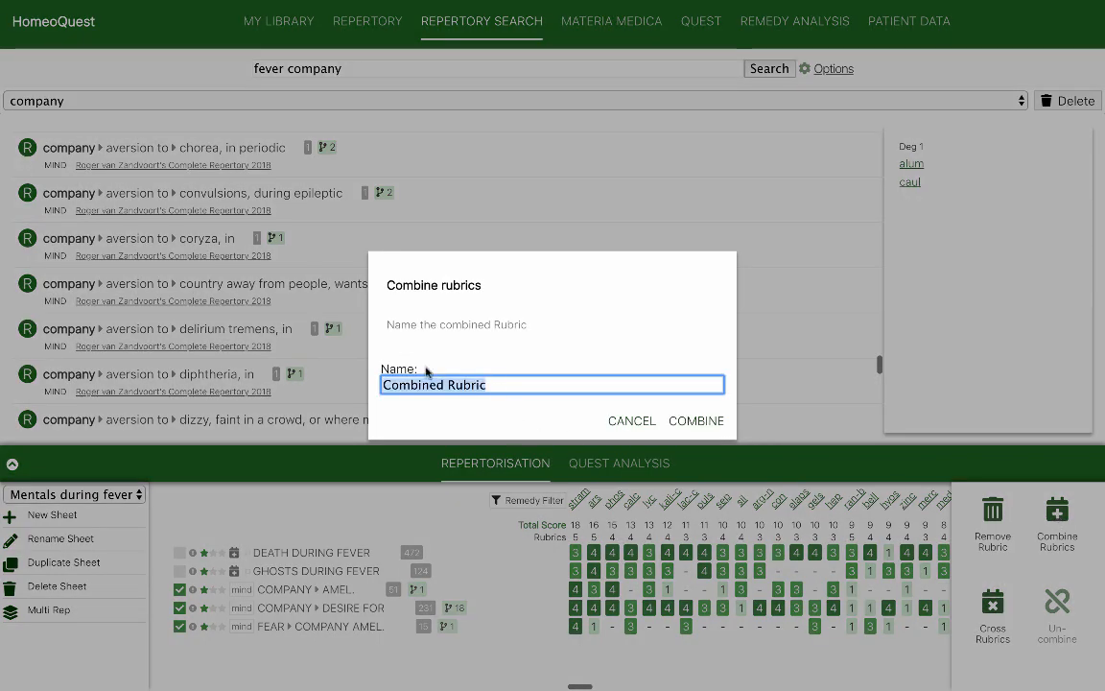
text(Compna)
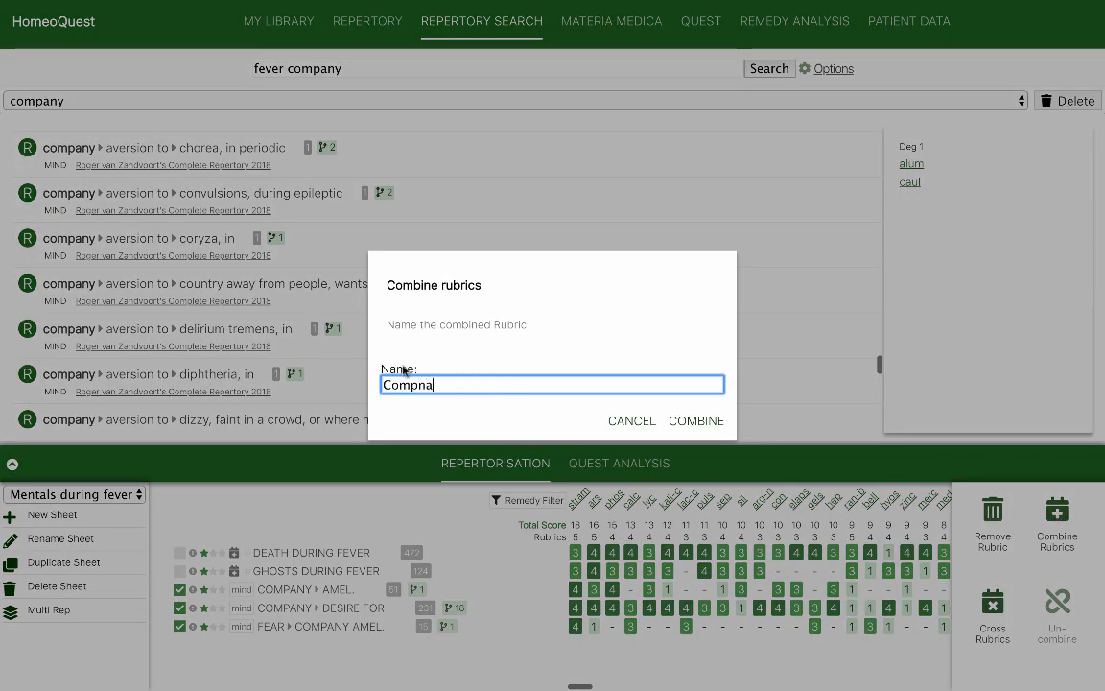
key(BackSpace)
key(BackSpace)
key(BackSpace)
text(pan)
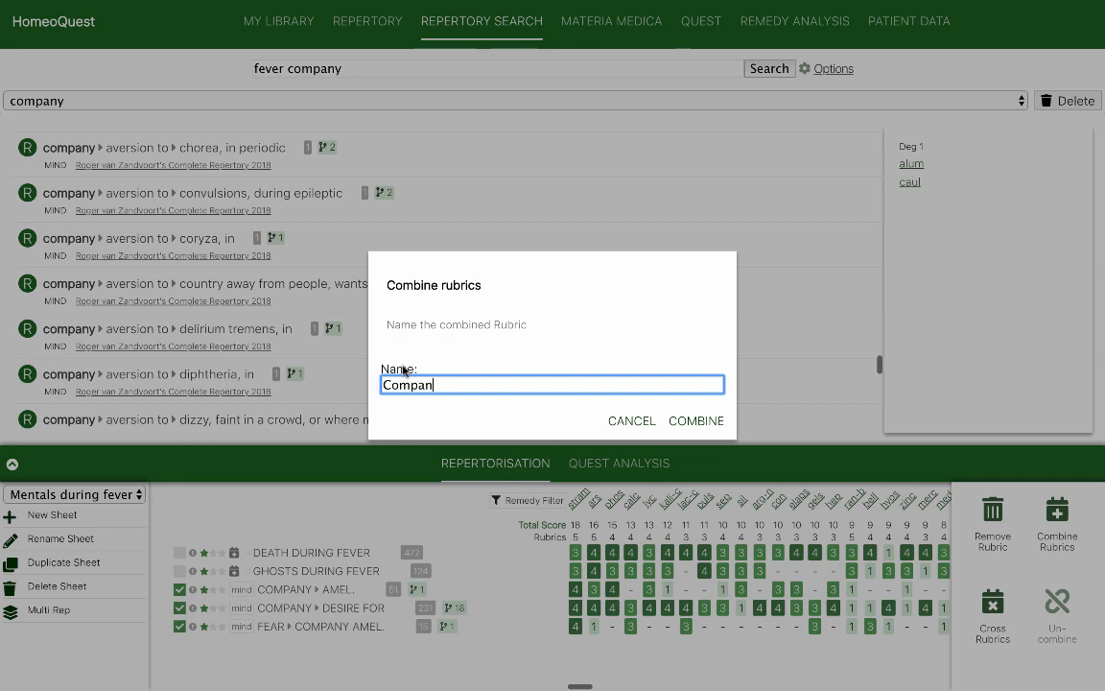
text(y wants)
click(687, 423)
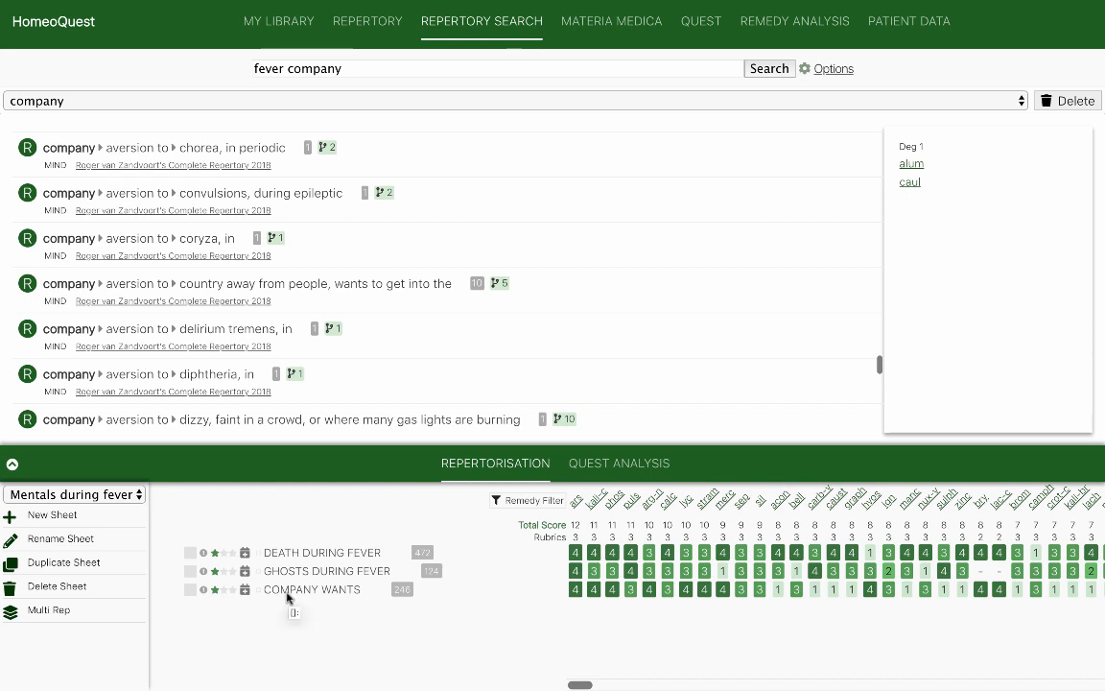
Review the notes on combining and crossing rubrics and the fever case symptoms in the patient data.
click(901, 28)
scroll(565, 228, up, 3)
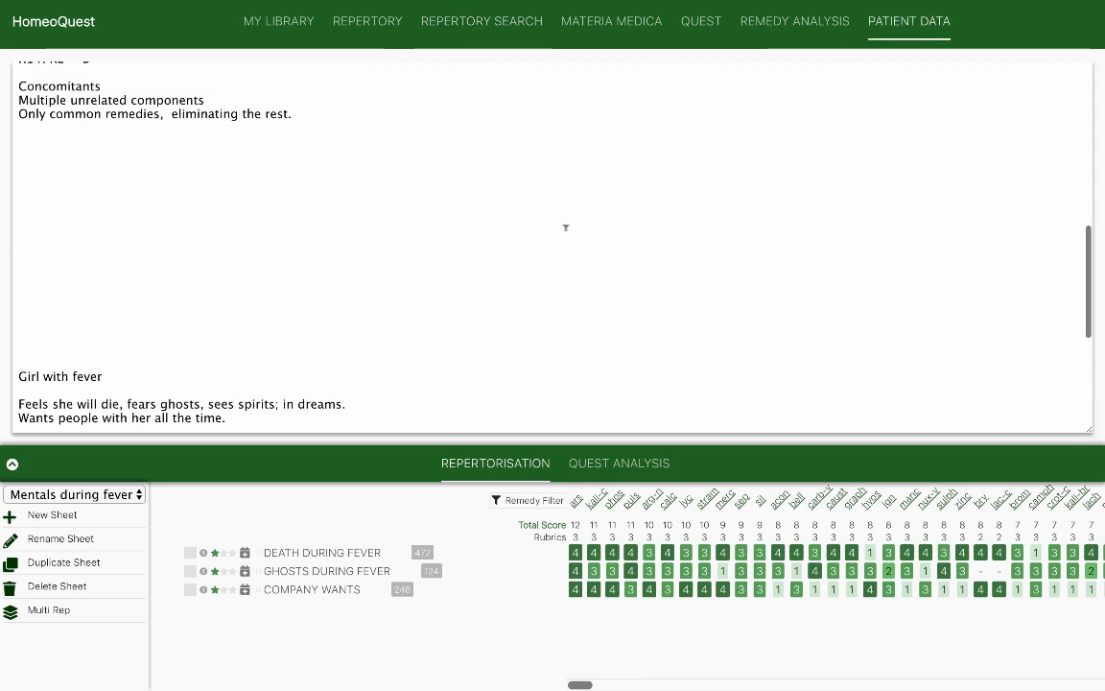
scroll(565, 228, up, 3)
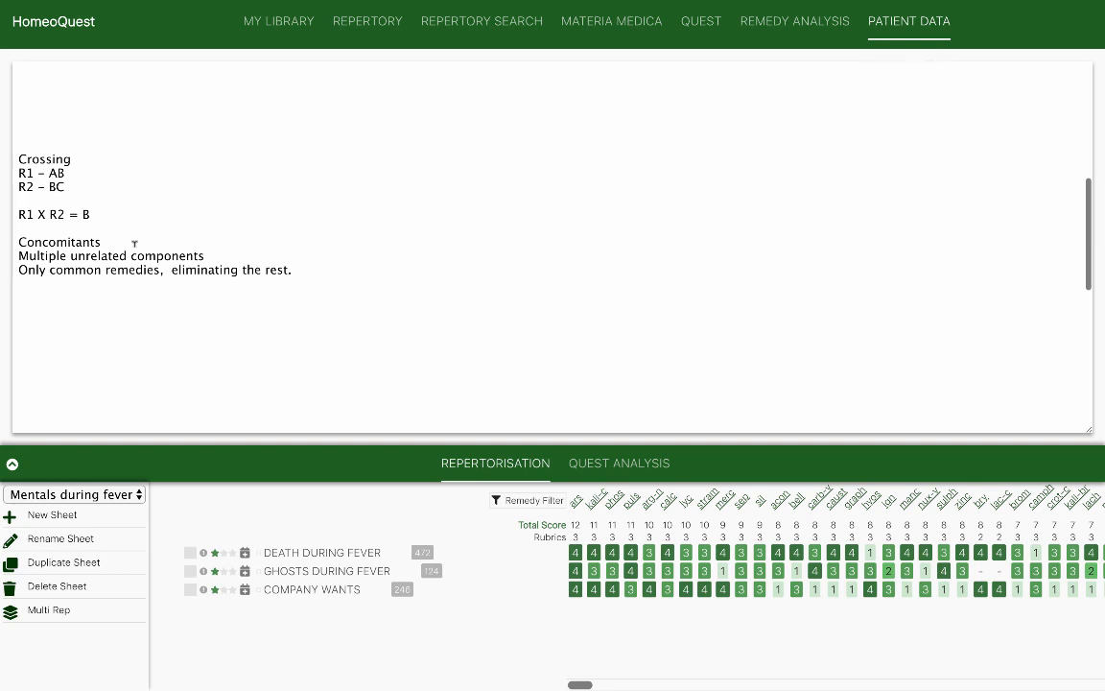
scroll(134, 243, up, 4)
scroll(135, 243, down, 1)
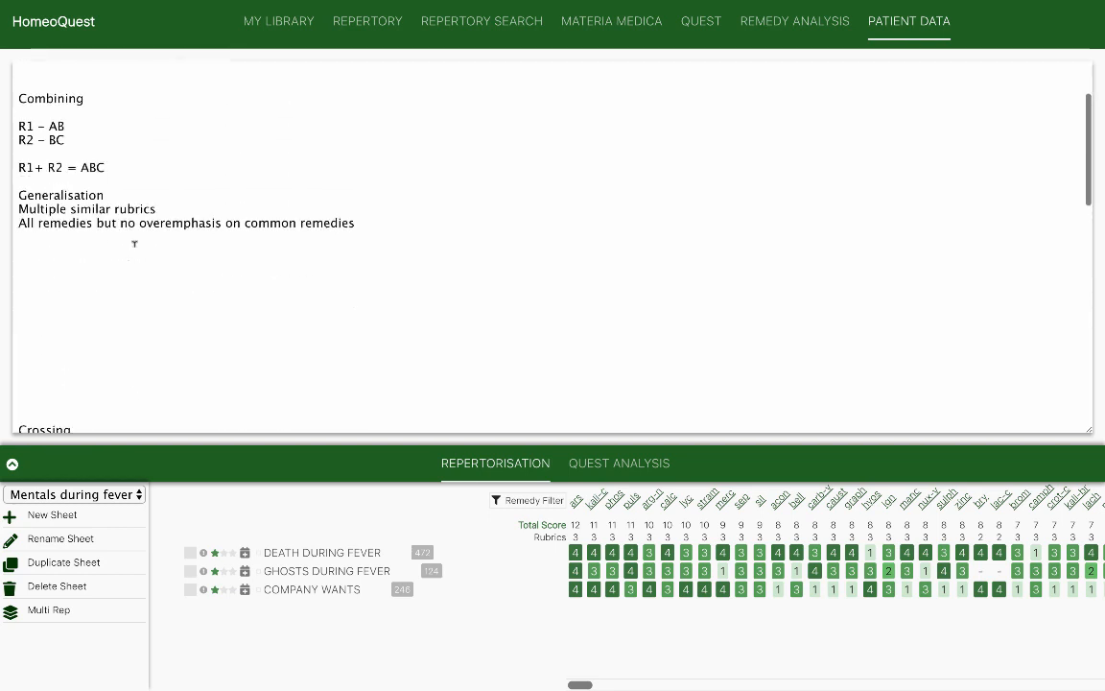
scroll(134, 244, down, 8)
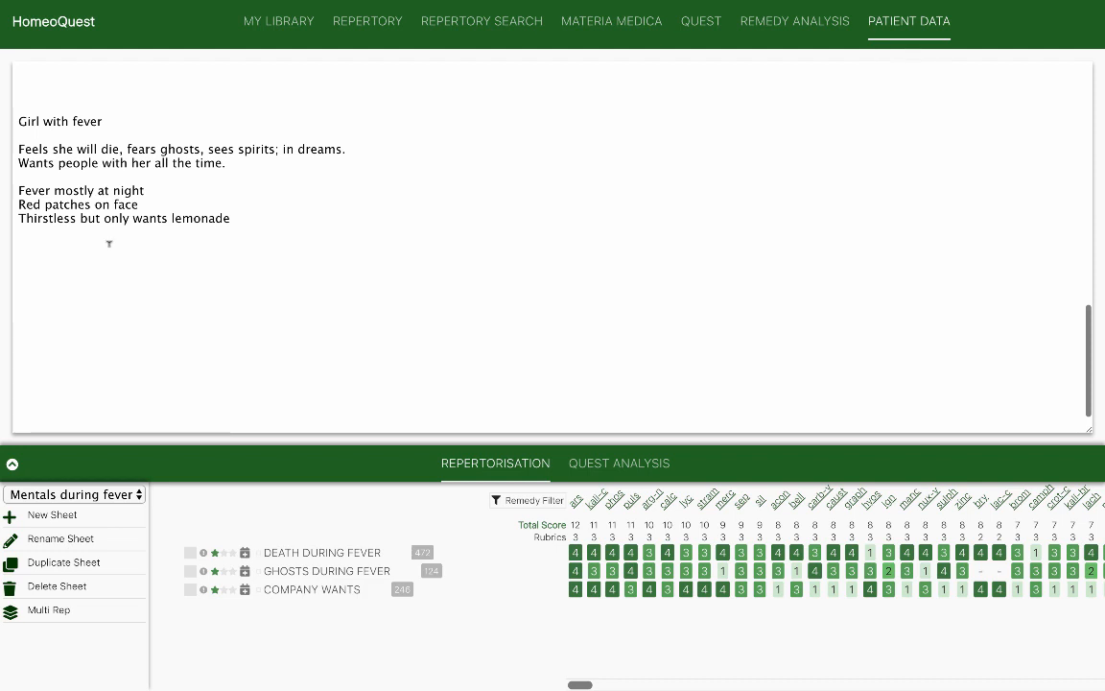
Switch to Sheet 2 and rename it "Physicals during fever".
click(53, 515)
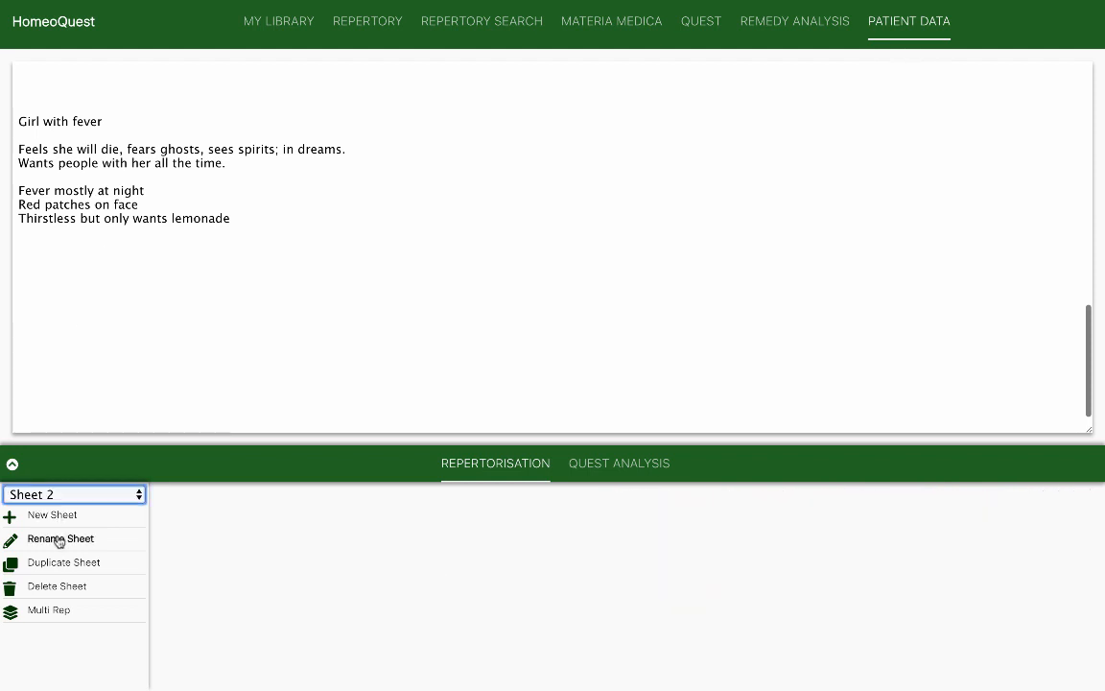
click(58, 539)
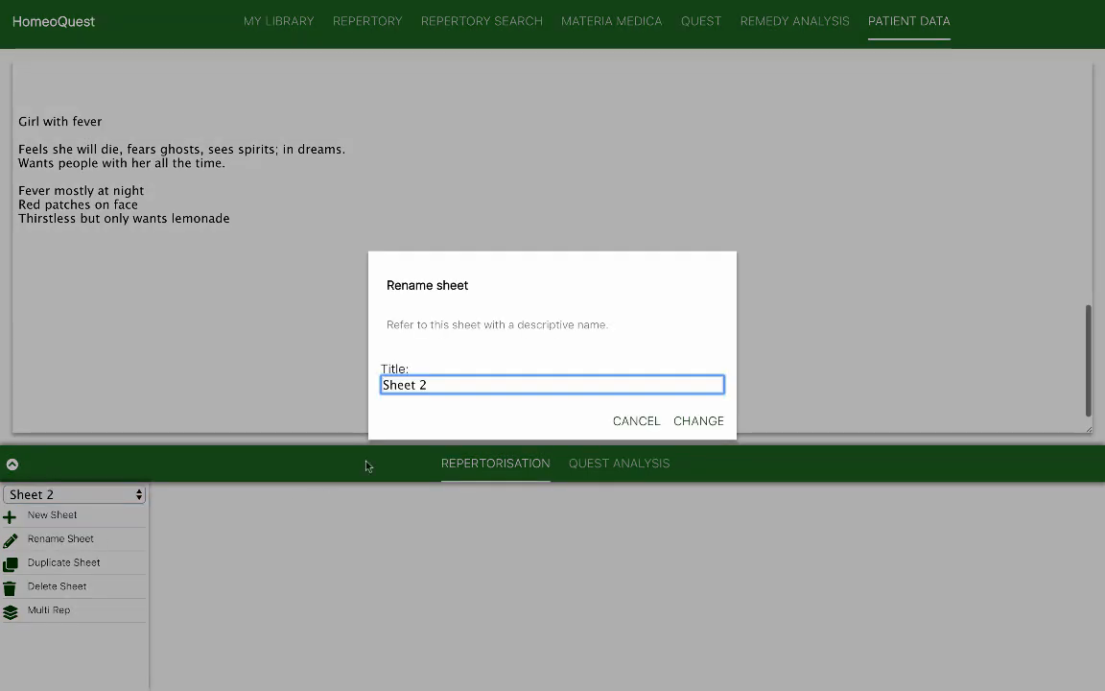
key(ctrl+a)
text(Phy)
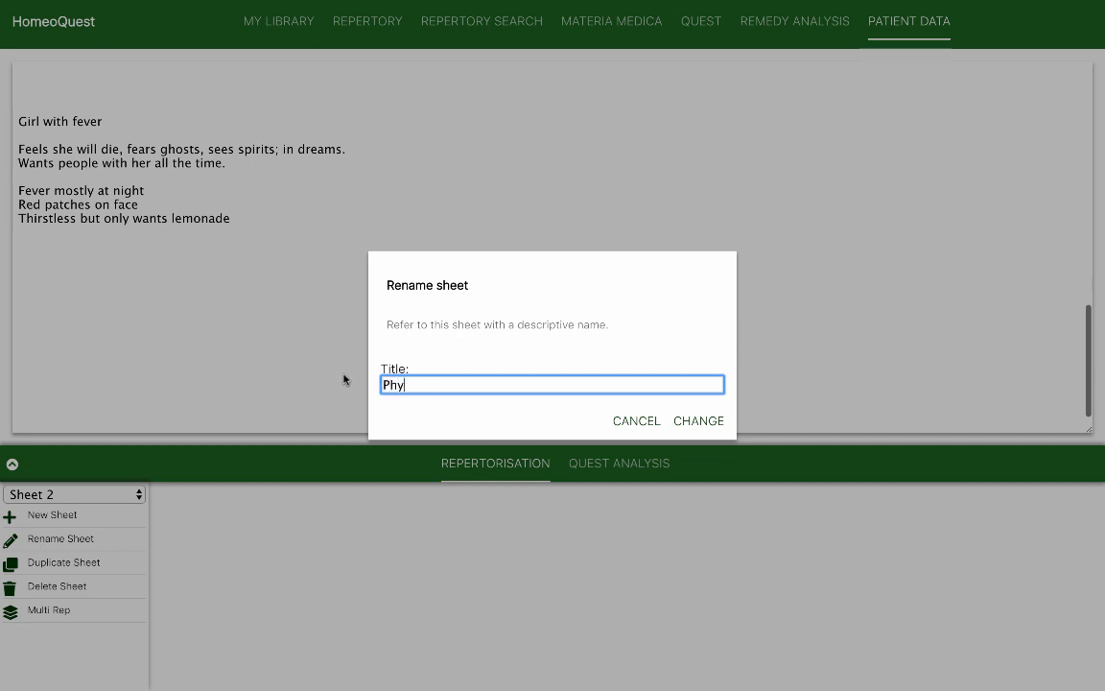
text(sicals during fever)
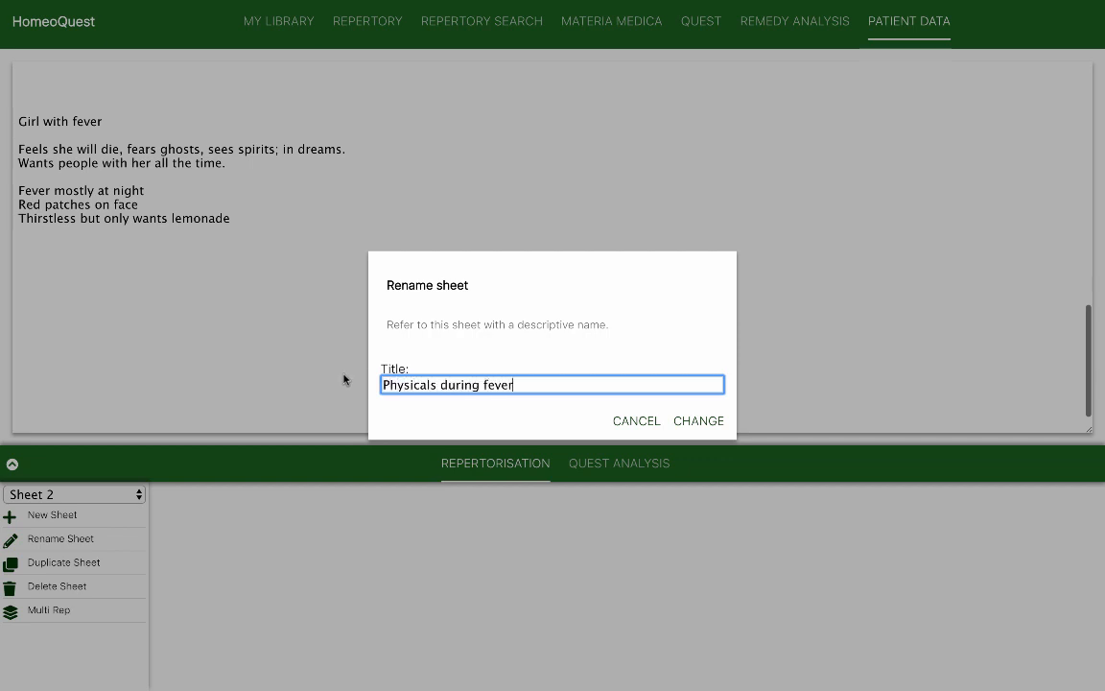
click(698, 423)
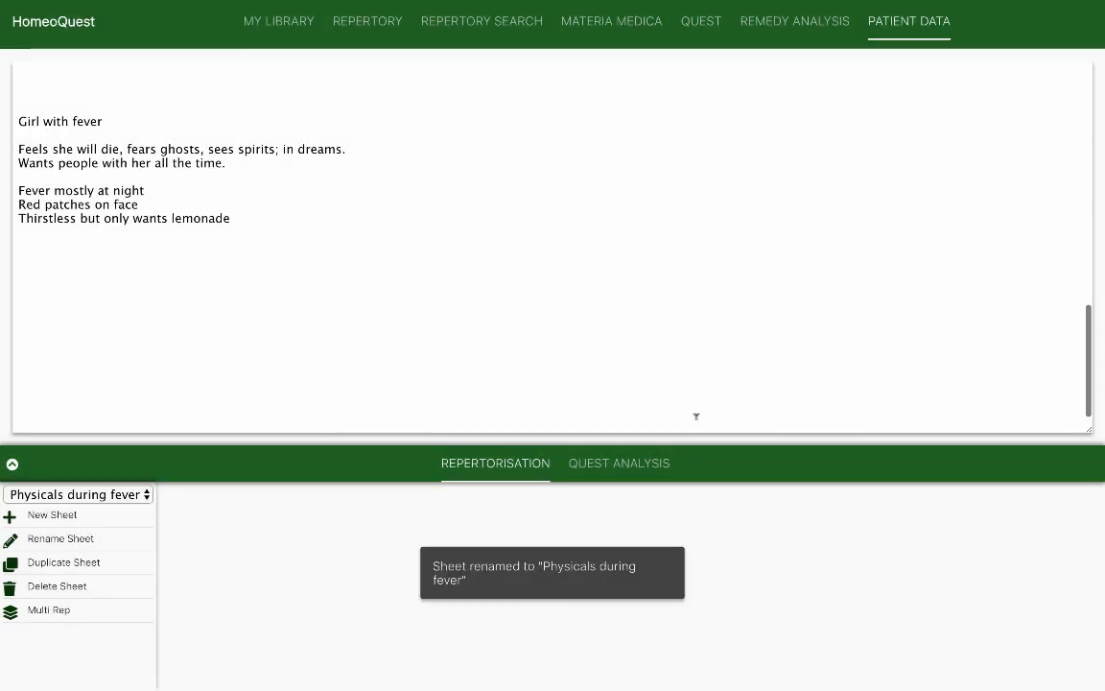
View the "Mentals during fever" sheet and return to the "Physicals during fever" sheet.
click(145, 495)
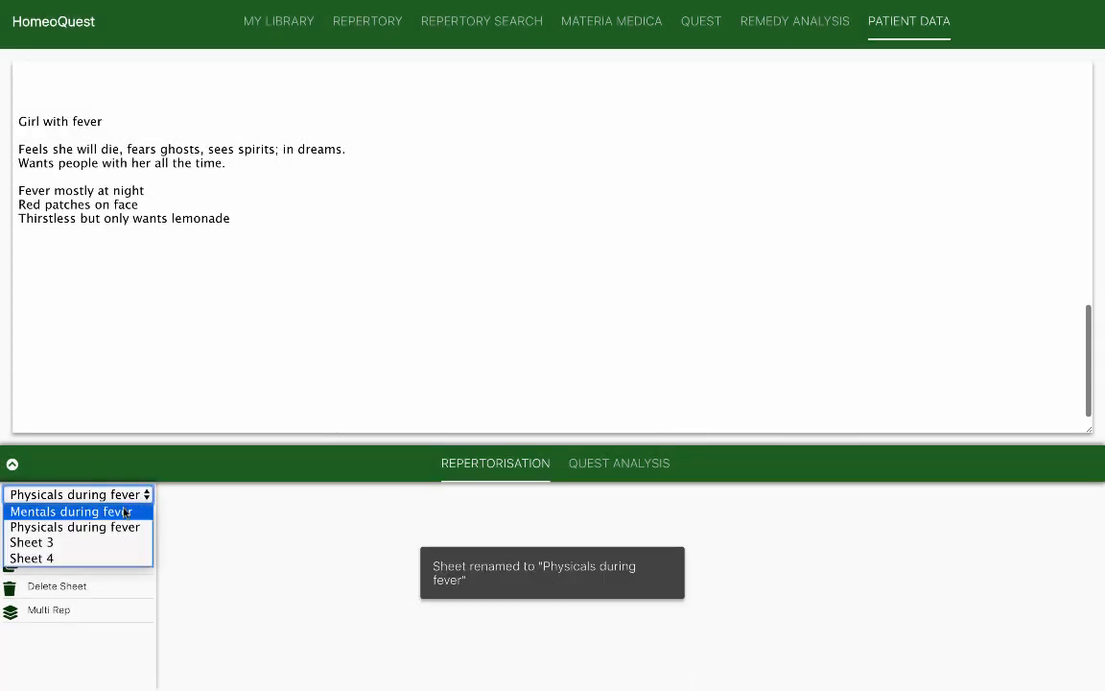
click(126, 513)
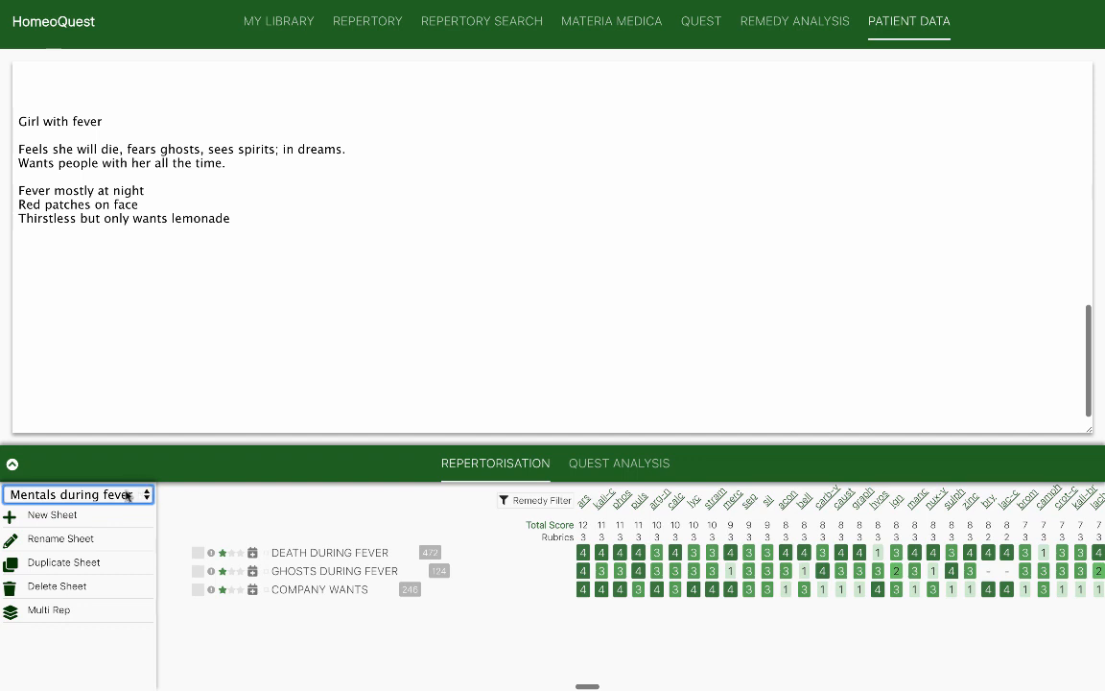
click(128, 495)
click(101, 526)
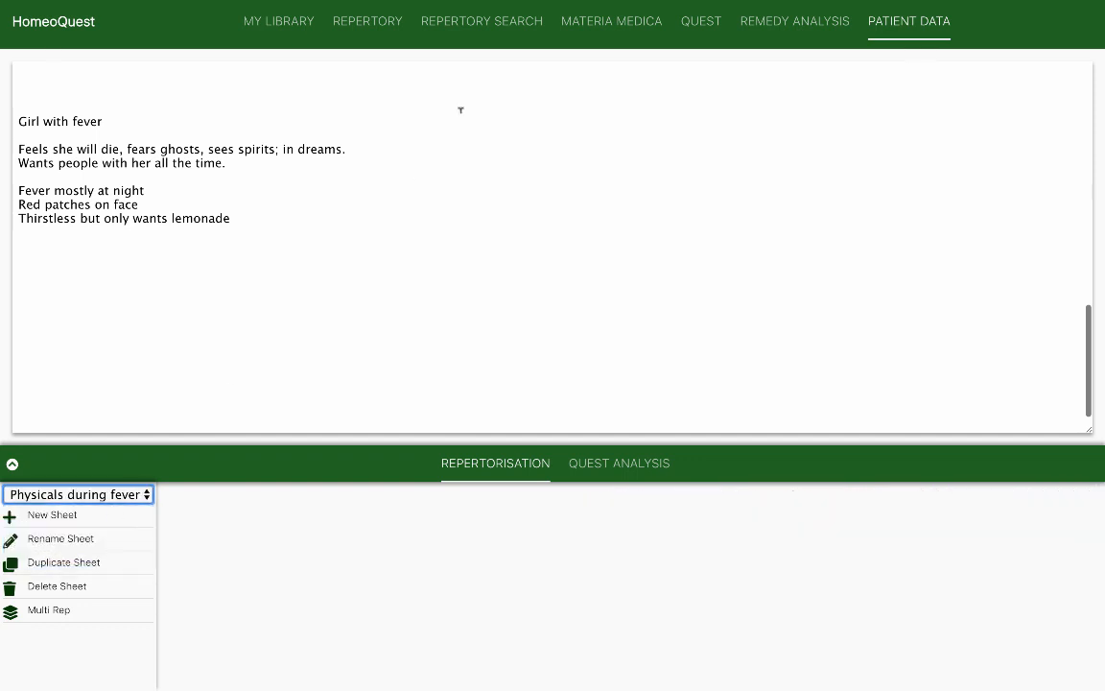
Clear the leftover "fever company" search term and reread the girl's physical symptoms in the patient data.
click(513, 21)
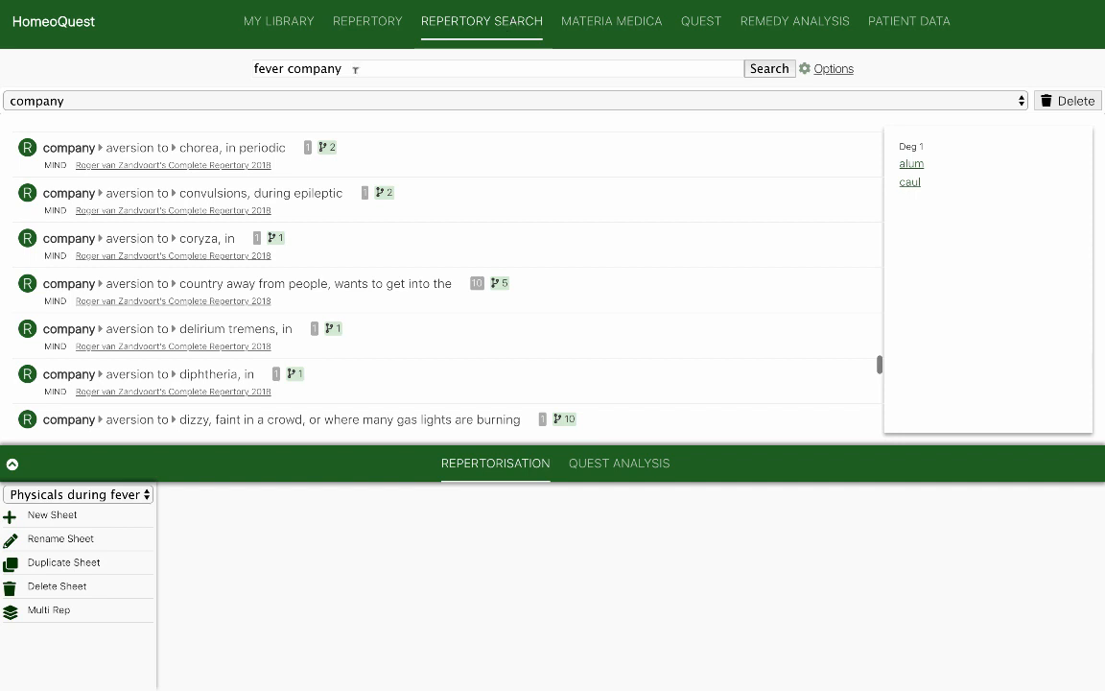
click(278, 63)
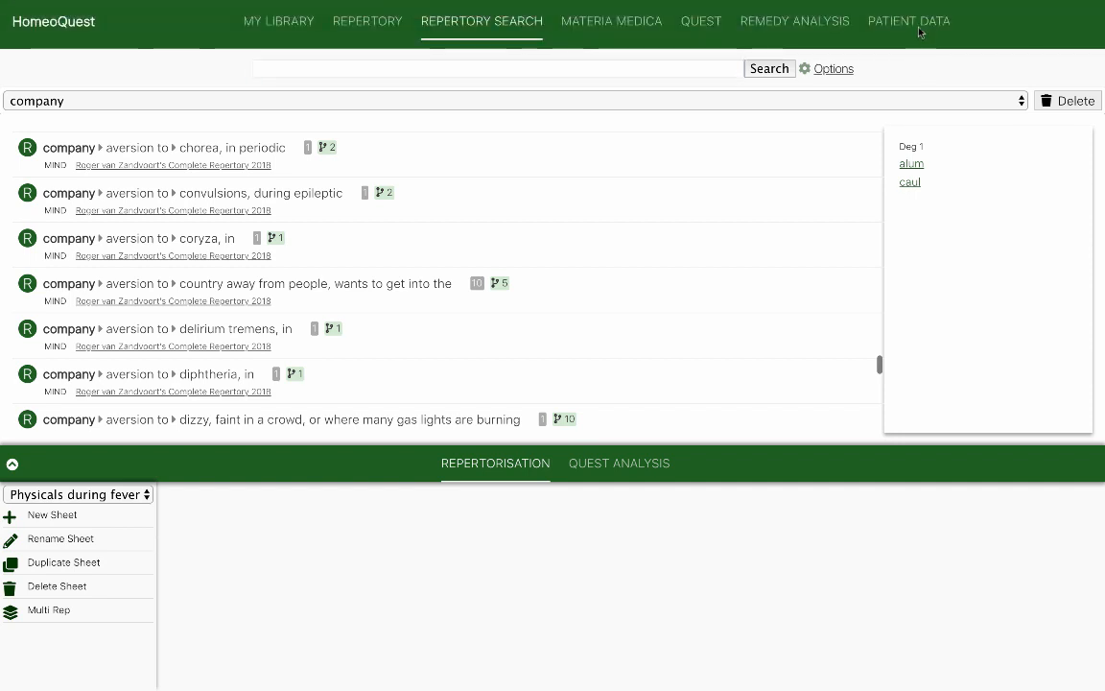
click(908, 21)
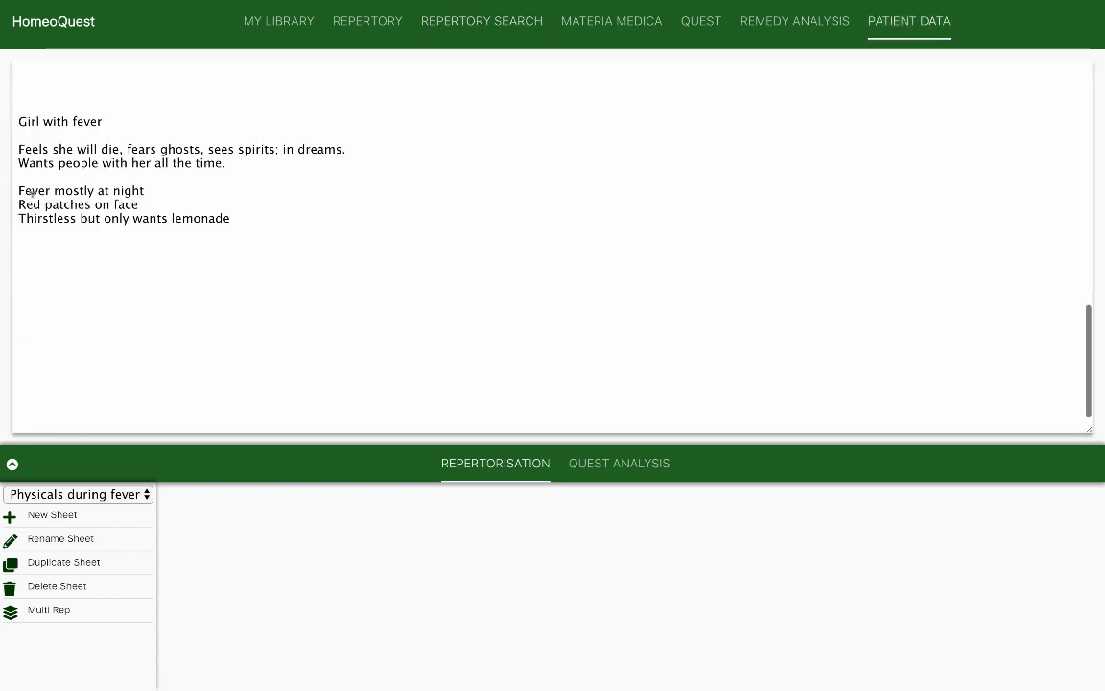
Search the repertory for "fever night" and add the Fever, heat rubric "night, agg." to the "Physicals during fever" sheet.
click(496, 23)
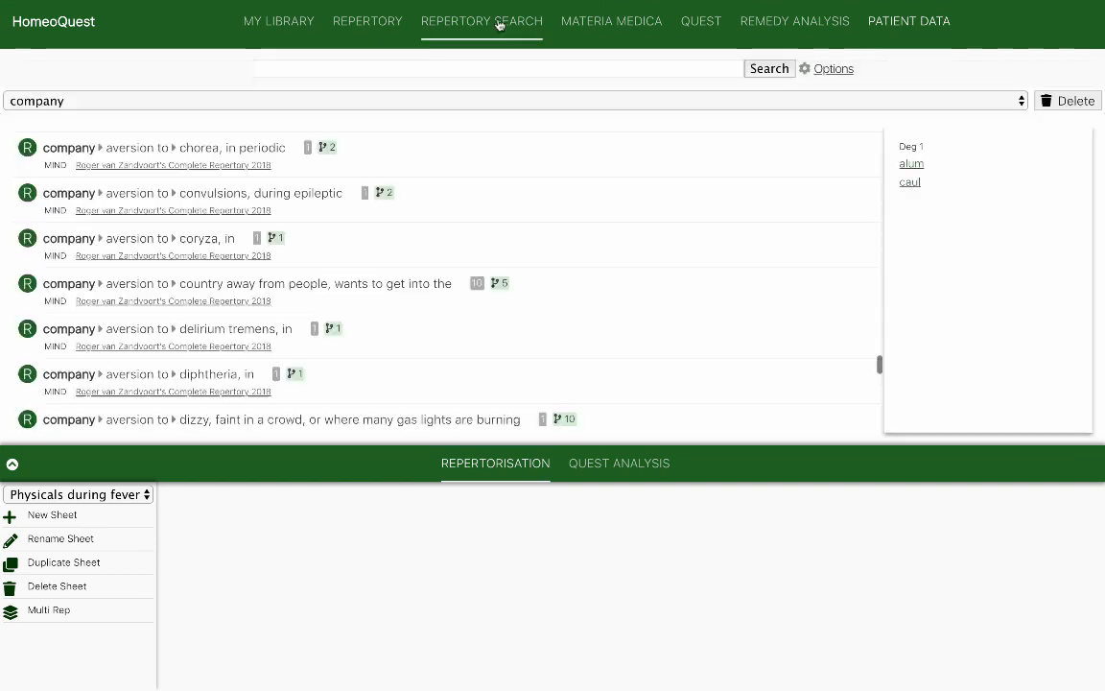
click(372, 63)
text(fever night)
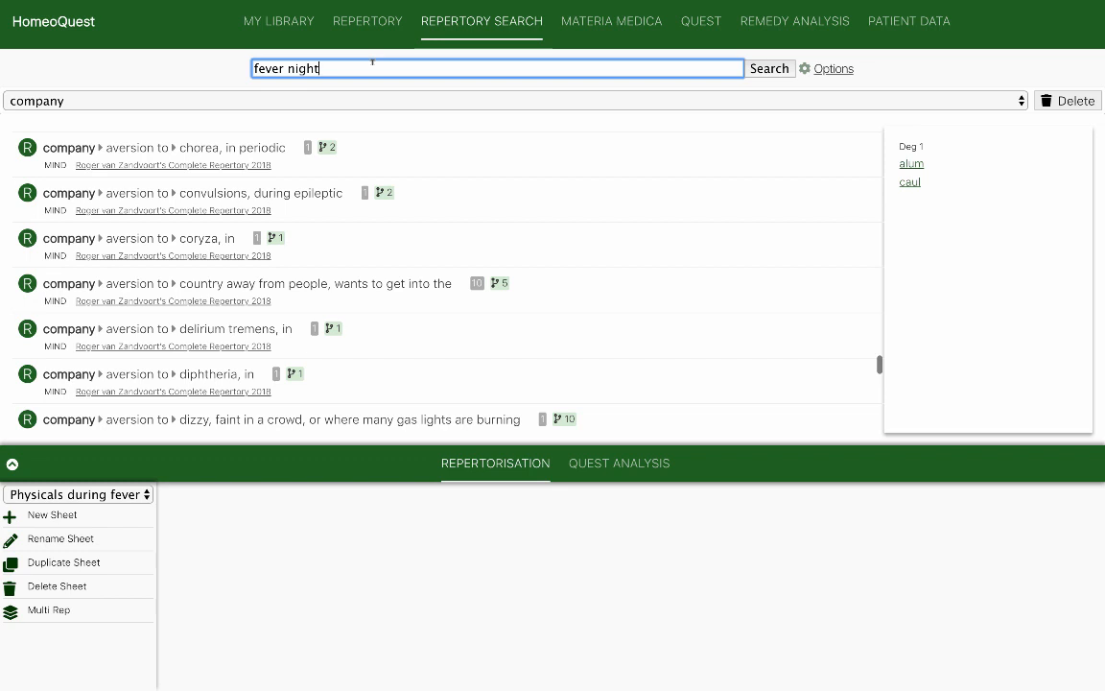
key(Return)
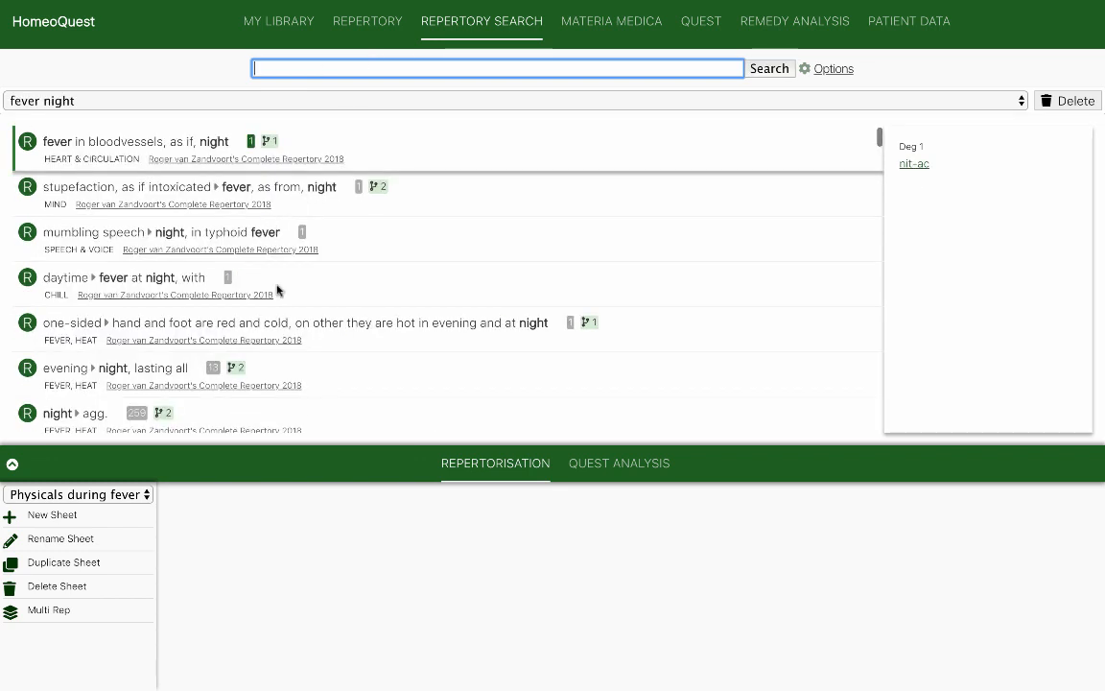
scroll(249, 247, down, 1)
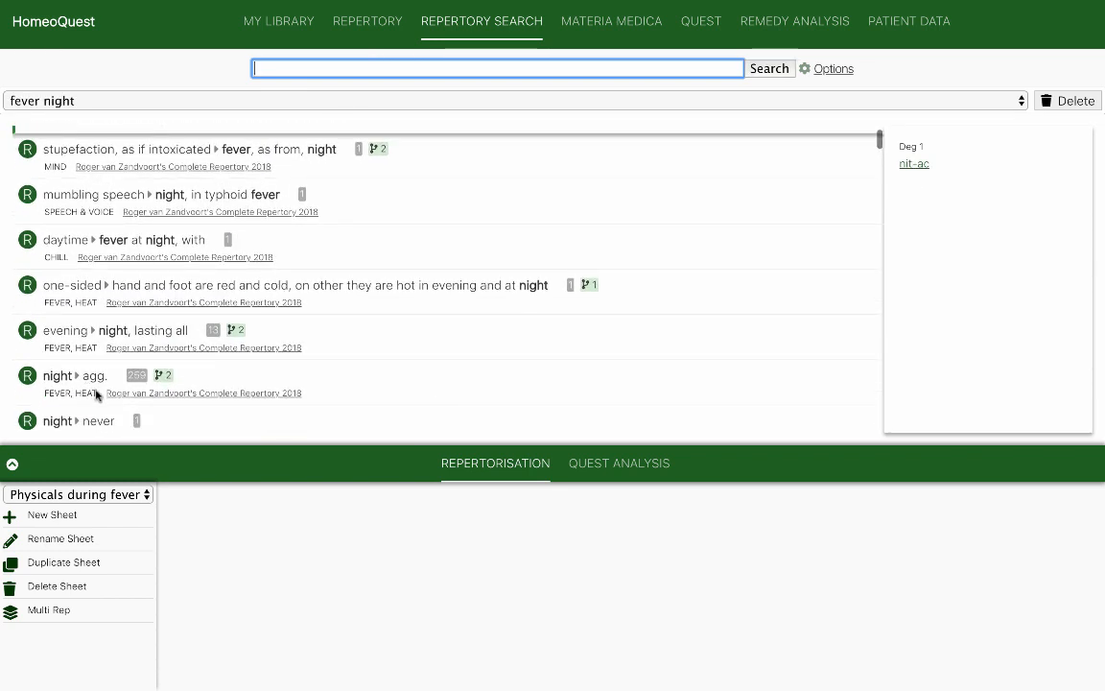
scroll(96, 393, down, 1)
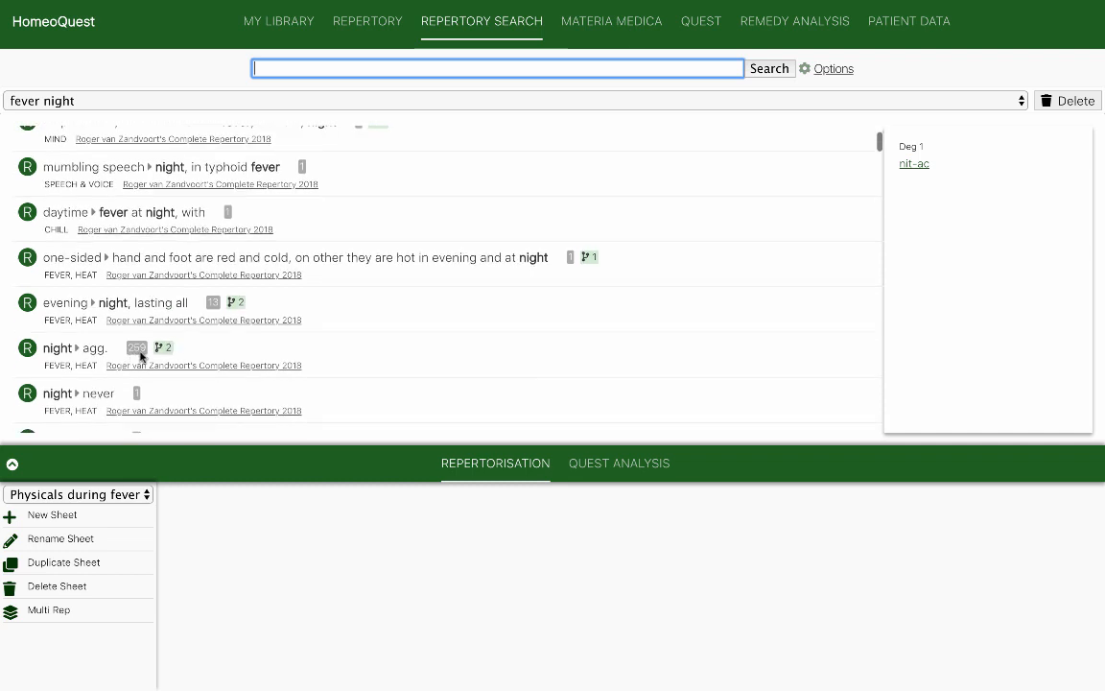
click(140, 352)
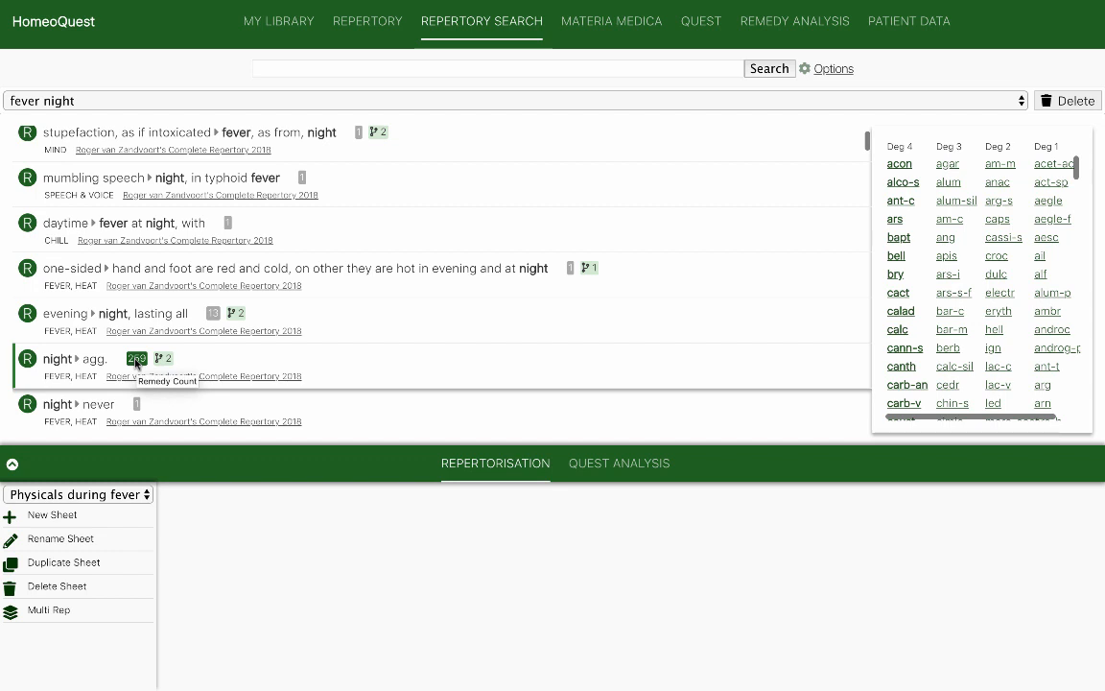
click(136, 360)
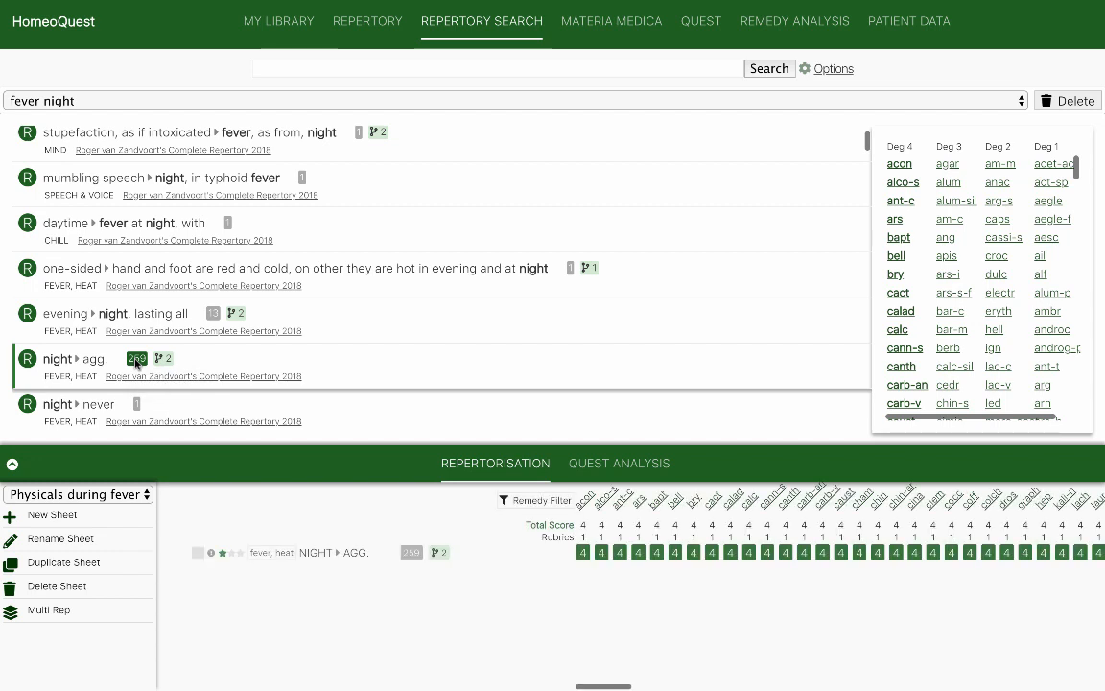
Check the face symptom in the patient data, search for "red circums", and view the remedies of "redness, circumscribed, fever heat, during".
click(927, 21)
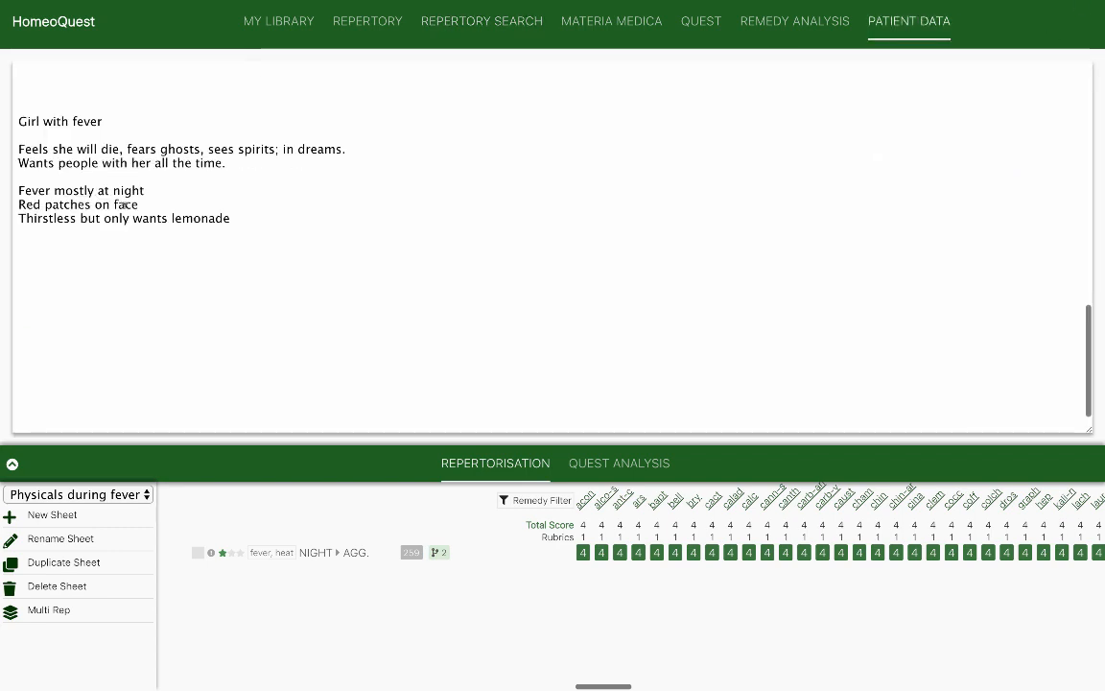
click(510, 23)
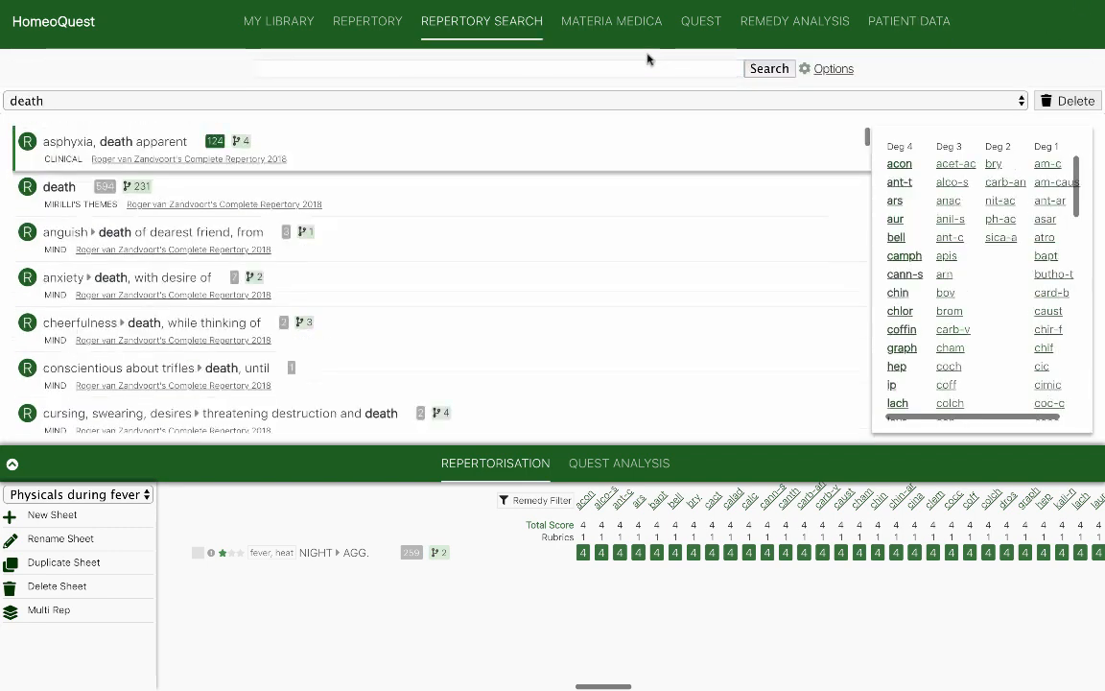
click(515, 61)
text(red)
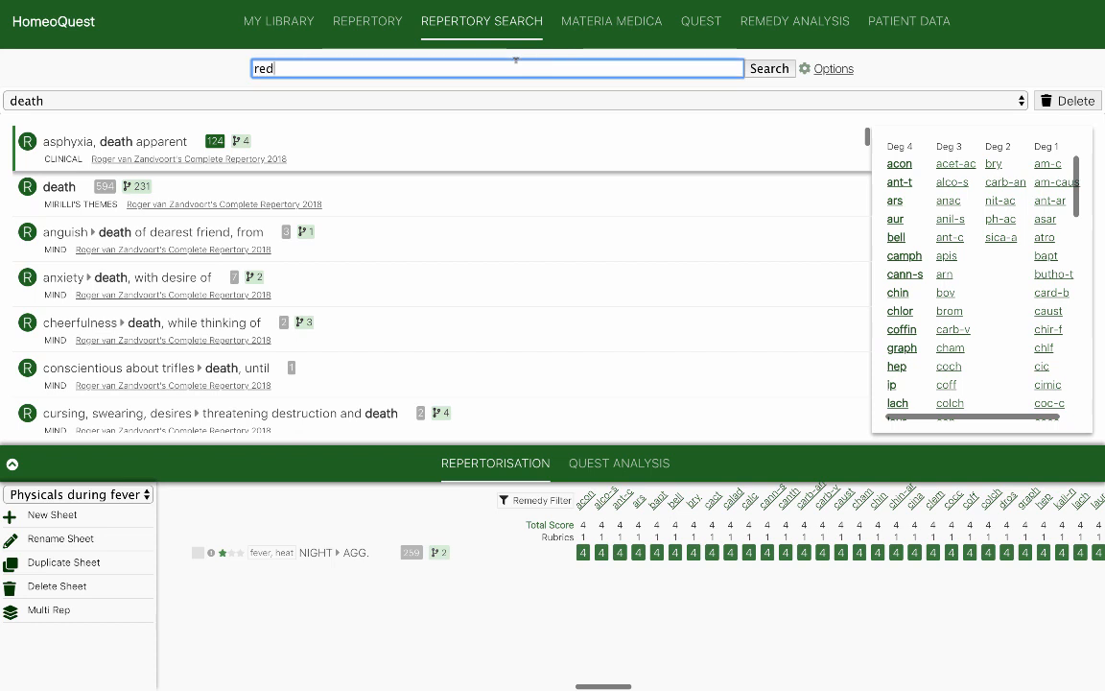
text( circums)
key(Return)
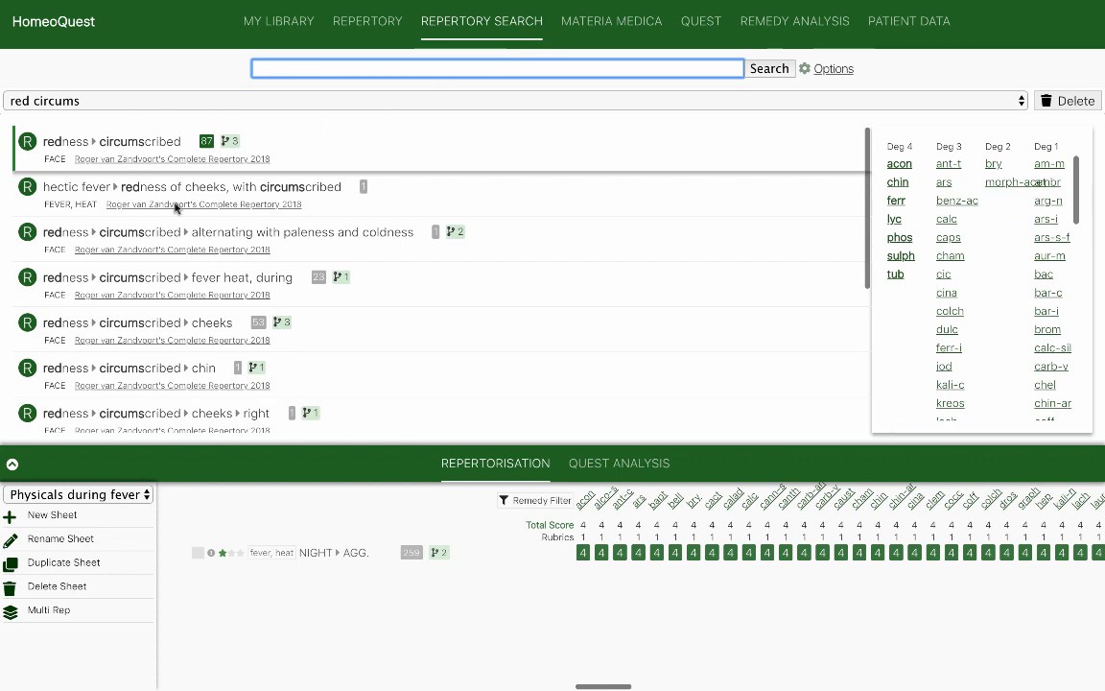
scroll(173, 266, down, 1)
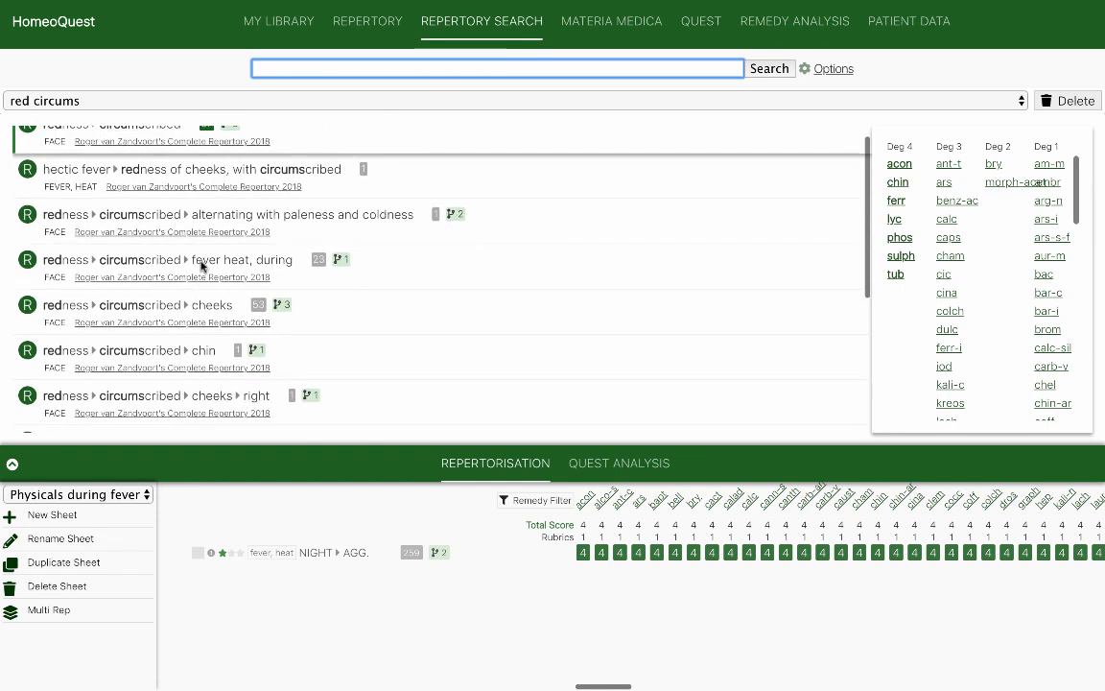
click(202, 266)
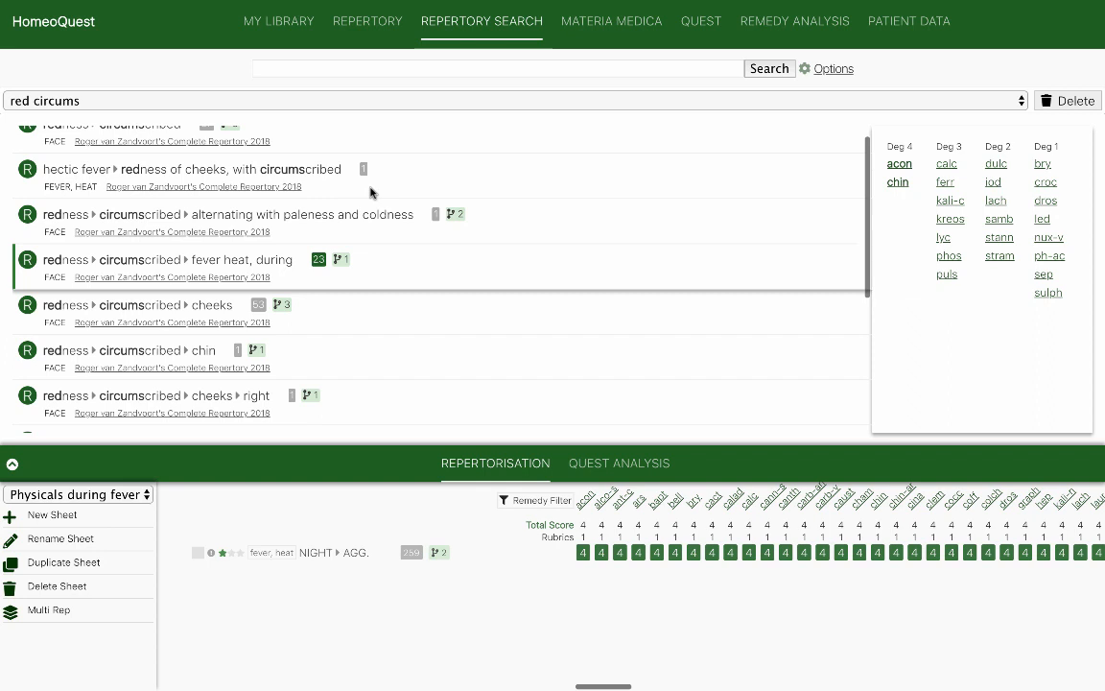
Search the repertory for "red circum" and add the Face rubric "redness, circumscribed" to the sheet.
click(301, 60)
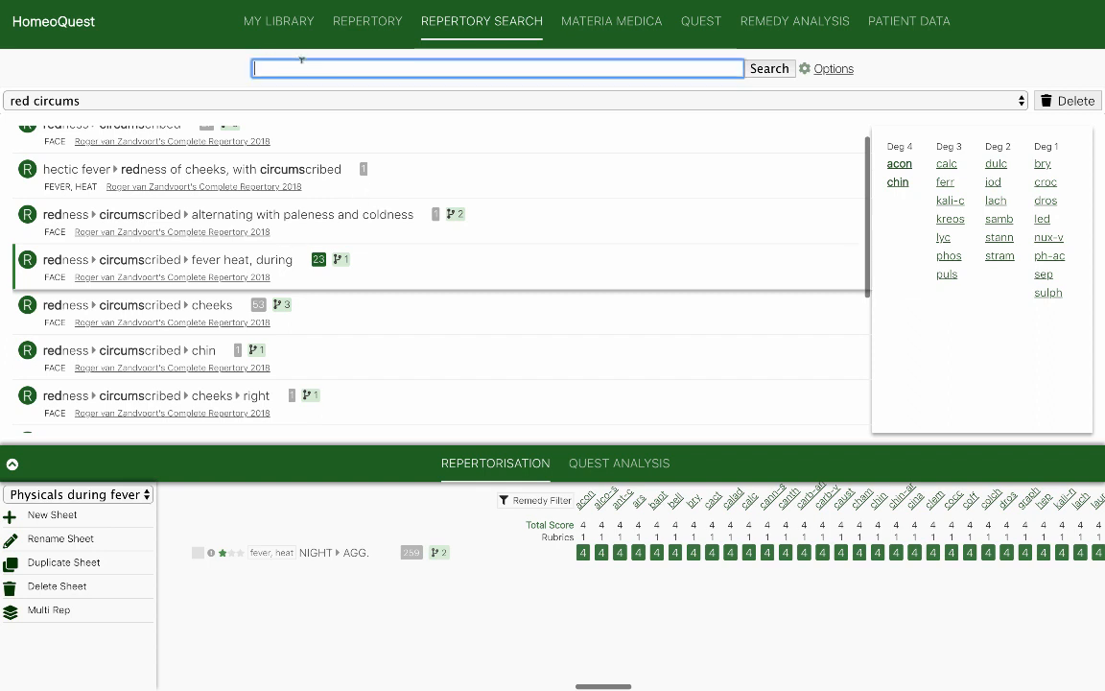
text(red)
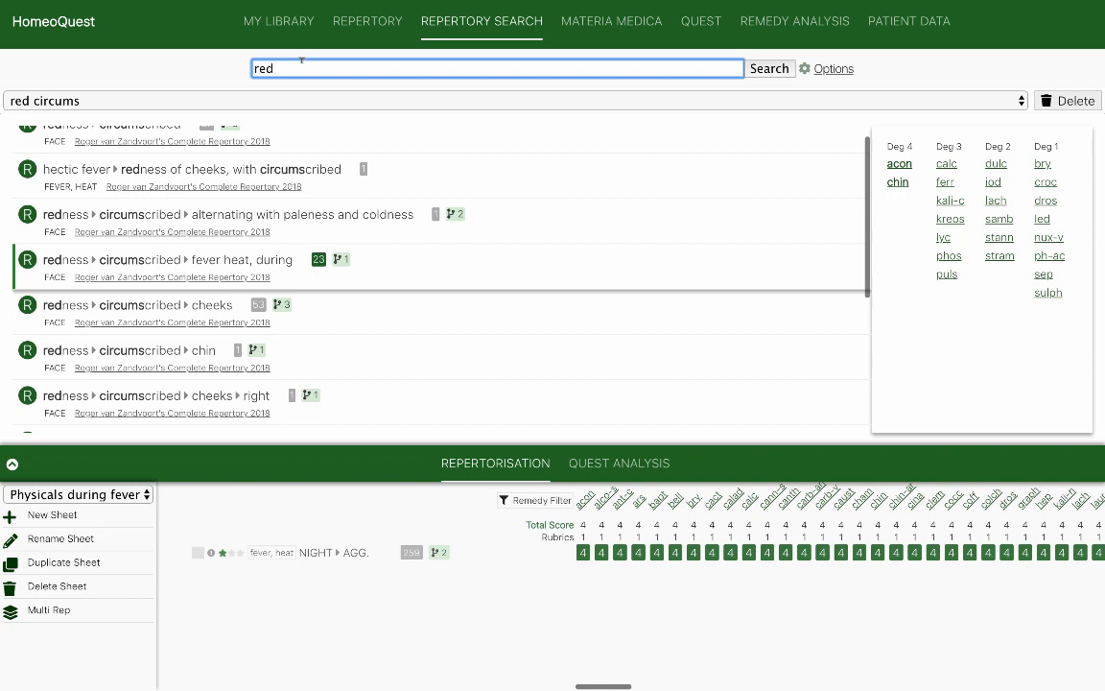
text( circum)
key(Return)
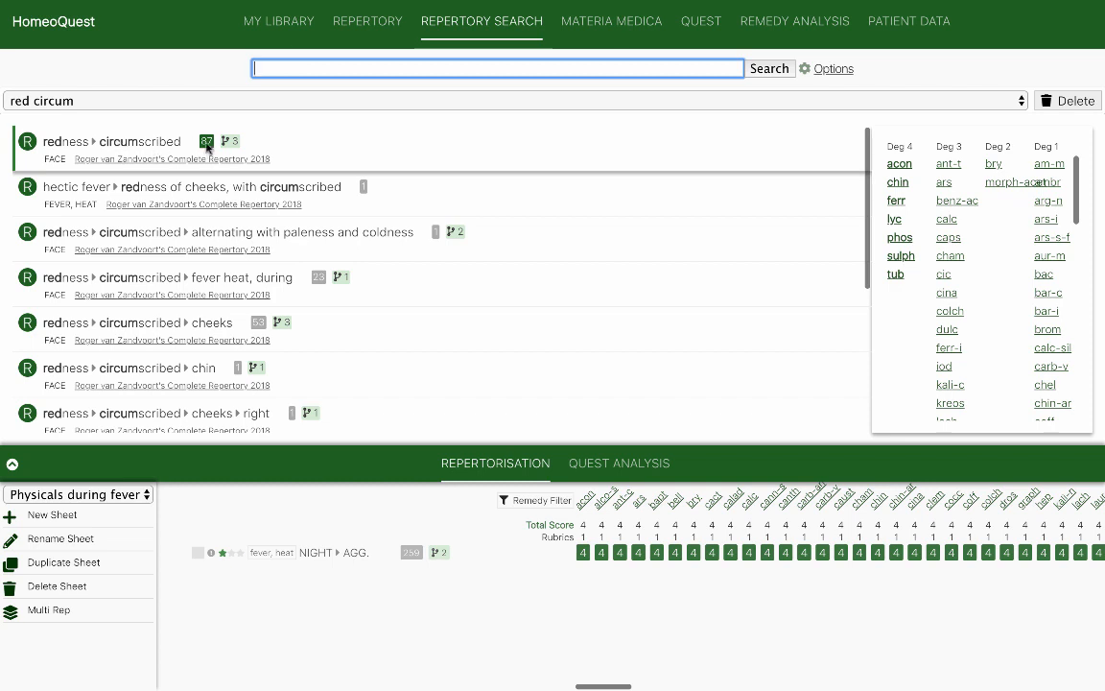
click(148, 145)
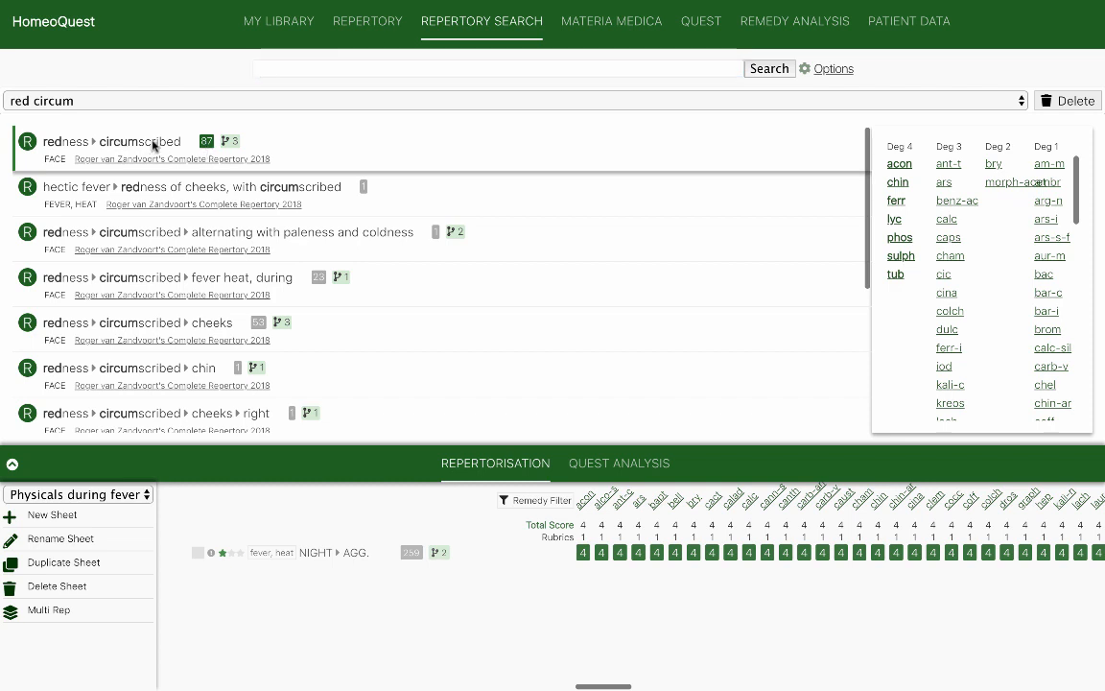
double_click(154, 146)
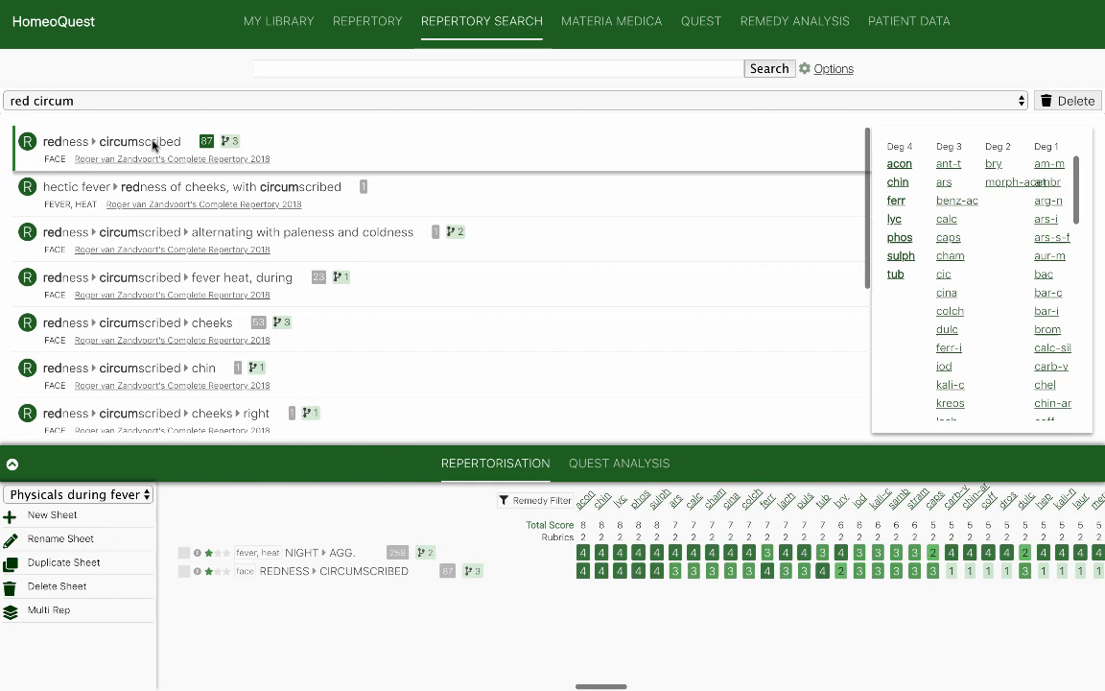
Search the repertory for "fever internal" and add the Fever, heat rubric "internal" to the sheet.
click(272, 64)
text(fever )
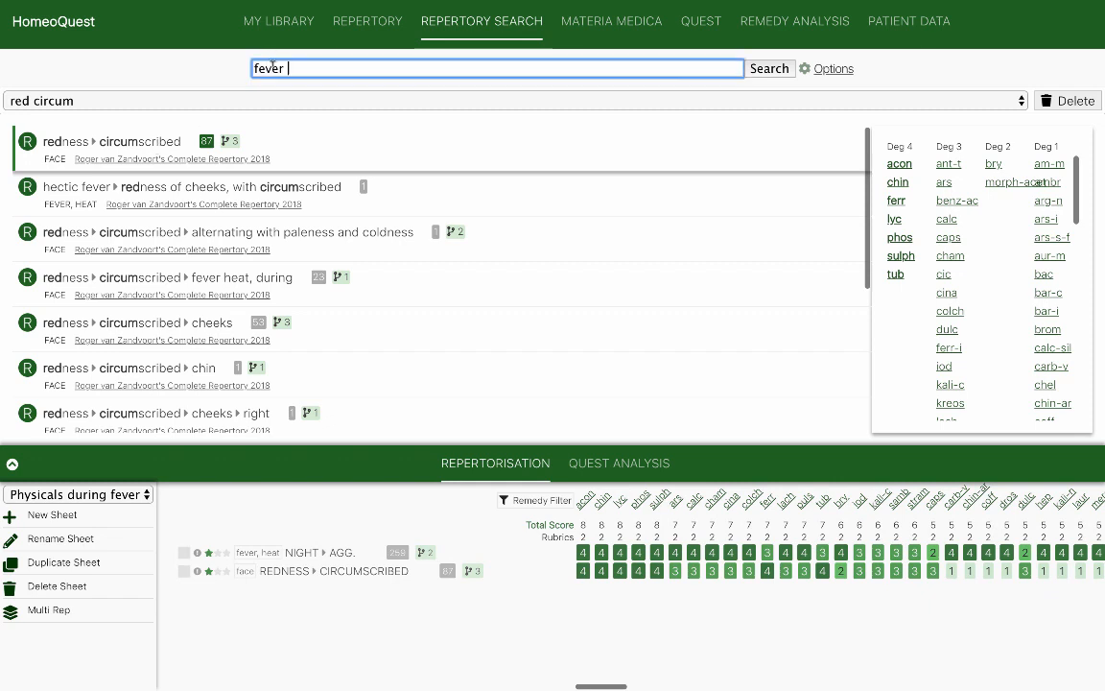
text(internal)
key(Return)
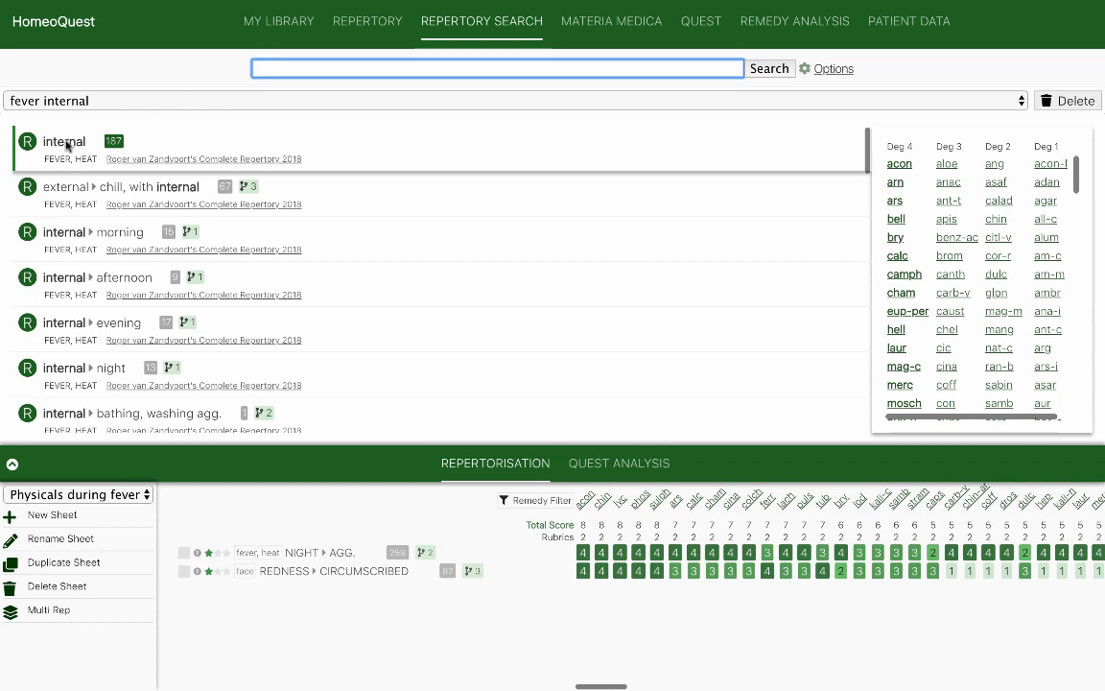
double_click(67, 146)
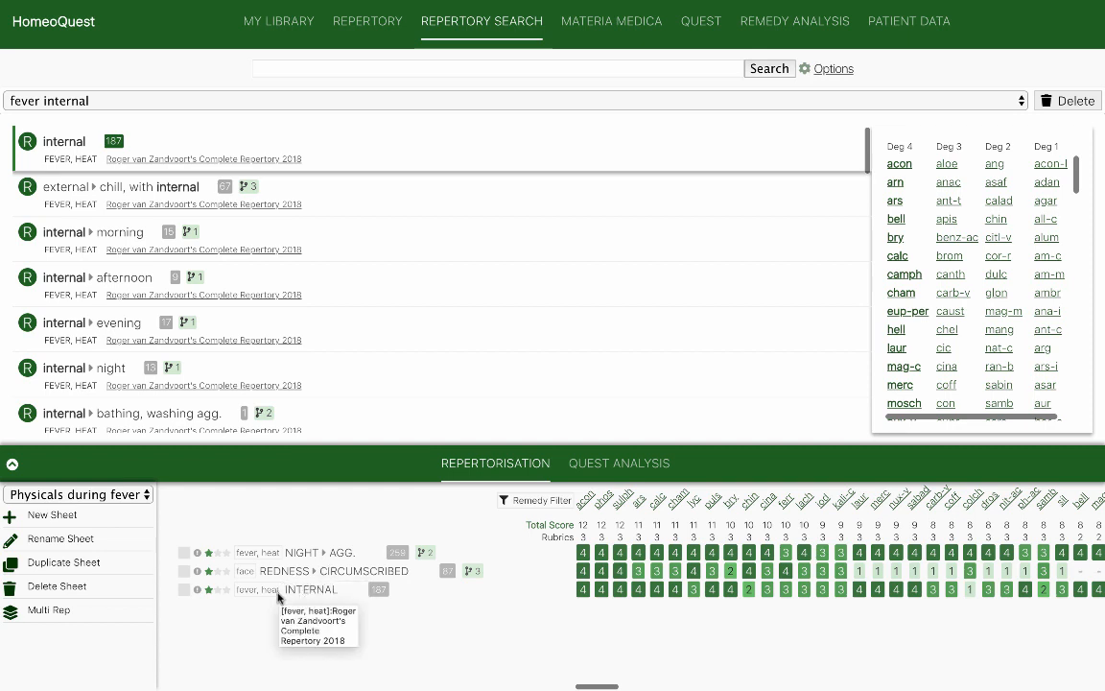
Cross the "redness, circumscribed" and "internal" rubrics into one rubric named "Fever red face circumscribed".
click(184, 589)
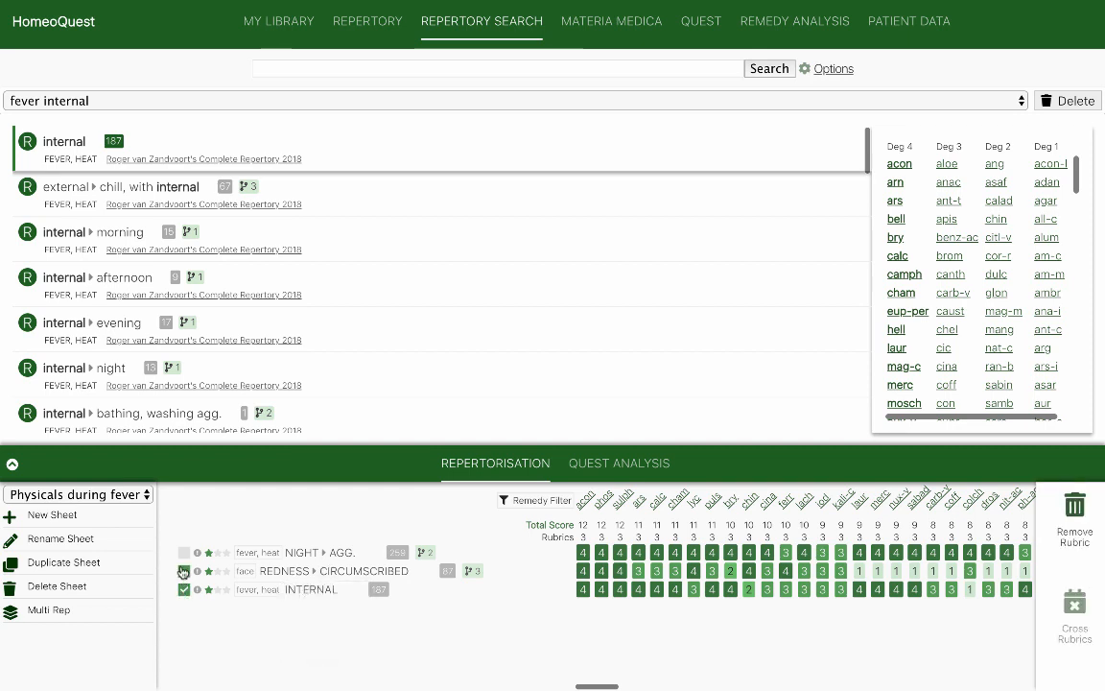
click(185, 571)
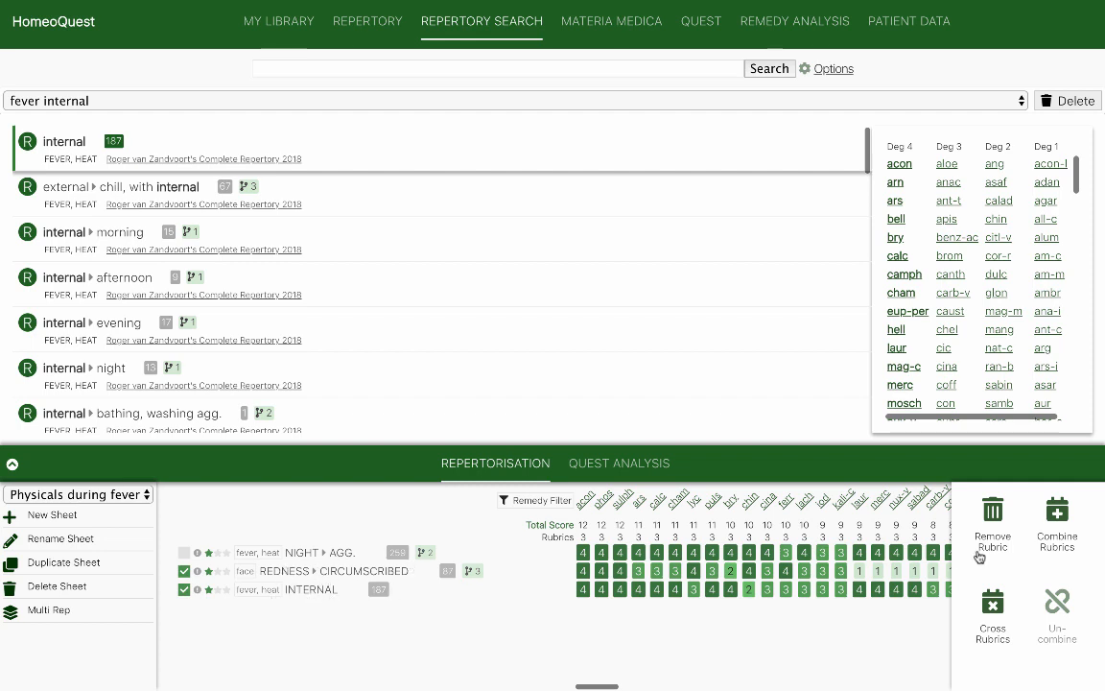
click(1002, 610)
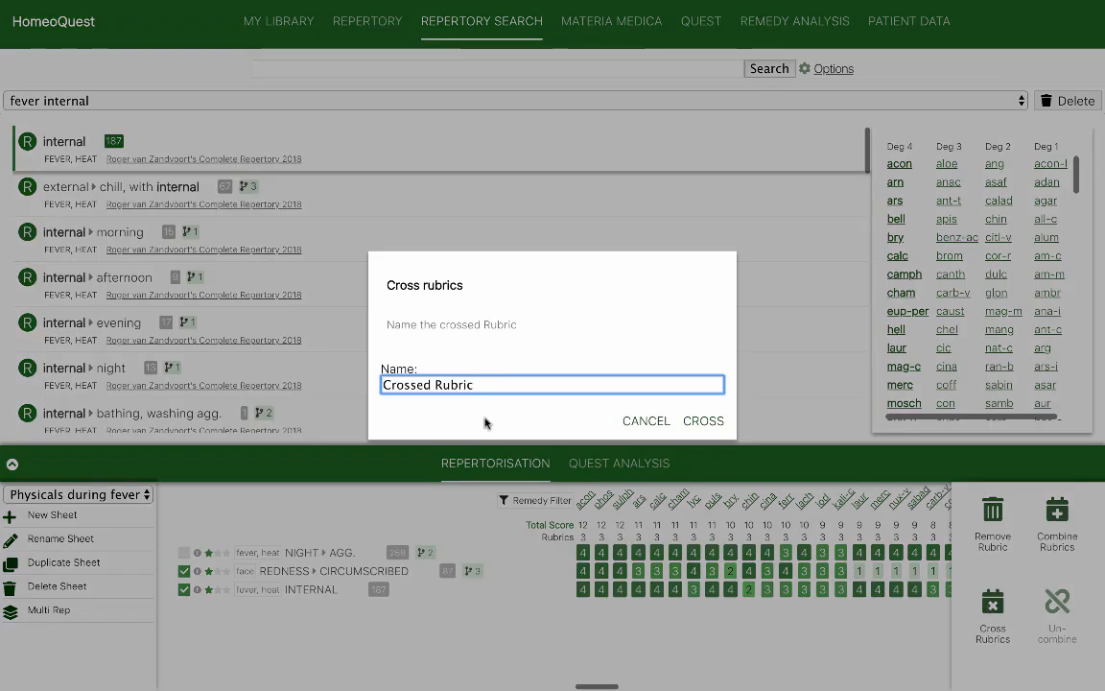
drag(480, 384, 364, 382)
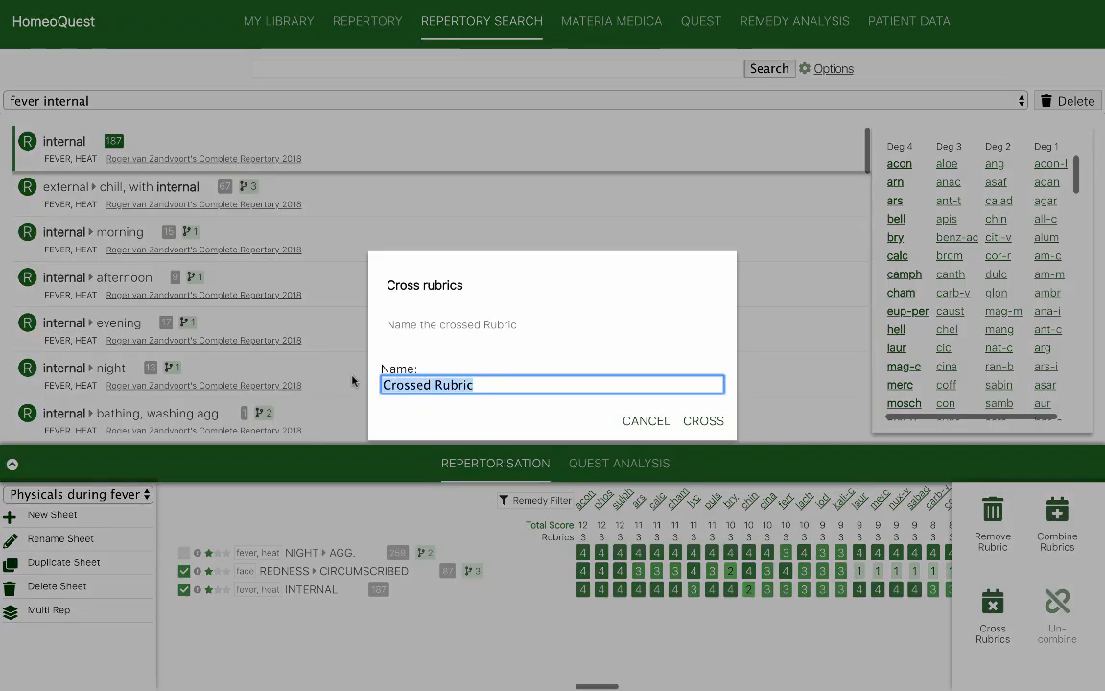
text(Fever red face cir)
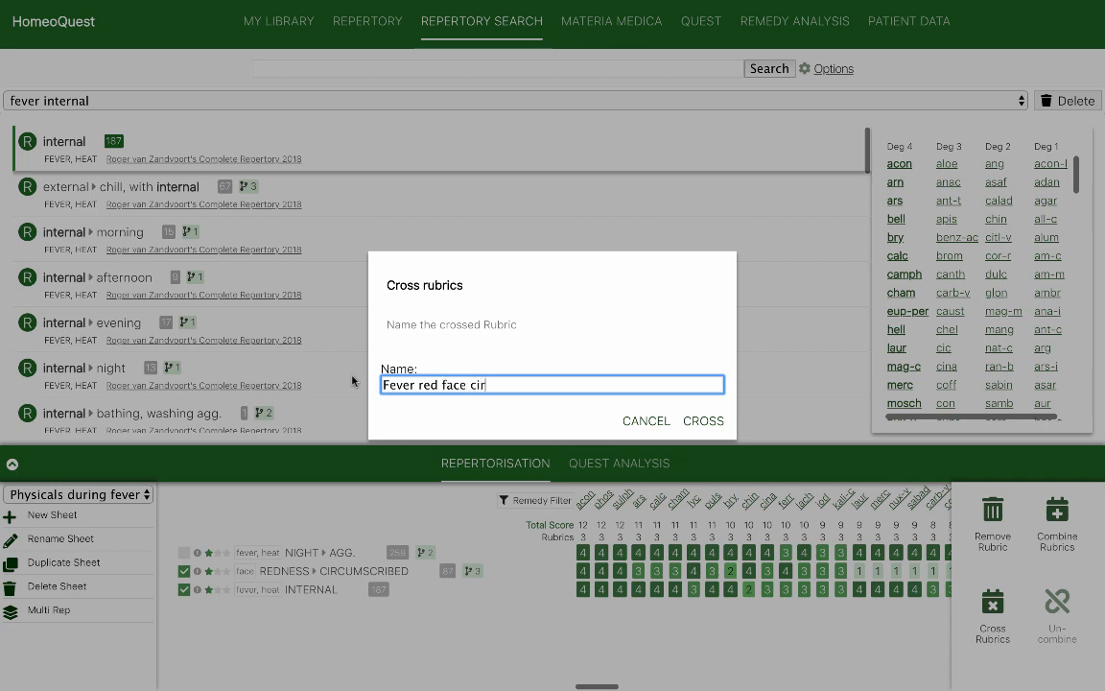
text(cumscribed)
click(705, 420)
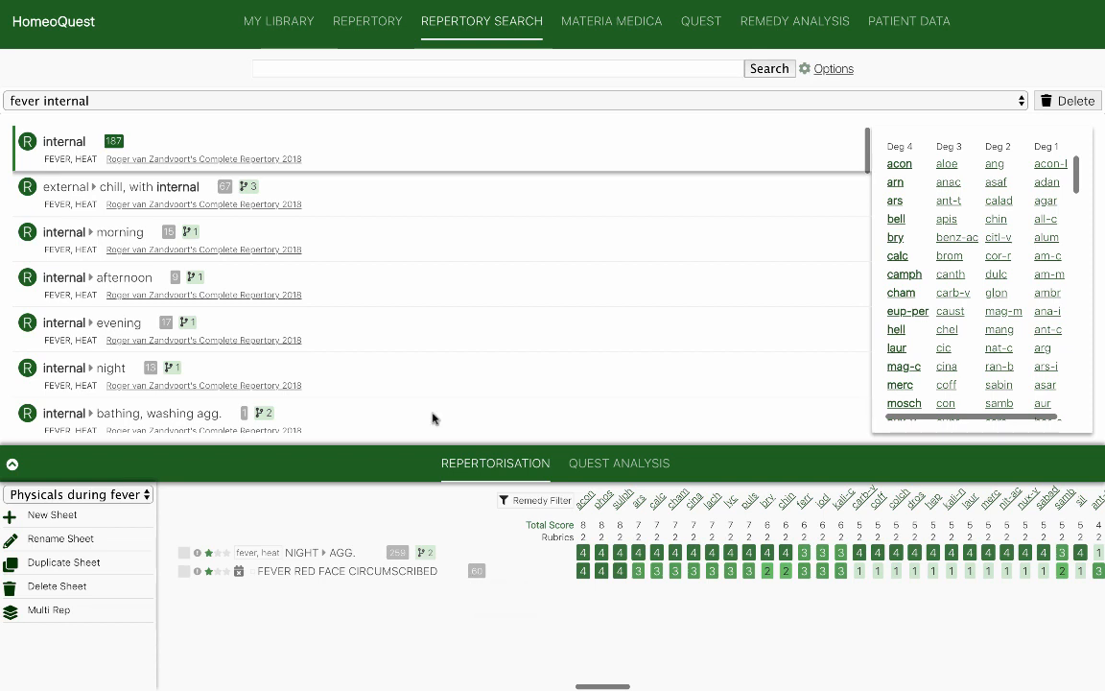
Reopen the earlier "red circum" search results to compare the circumscribed redness rubrics with the crossed rubric.
click(185, 97)
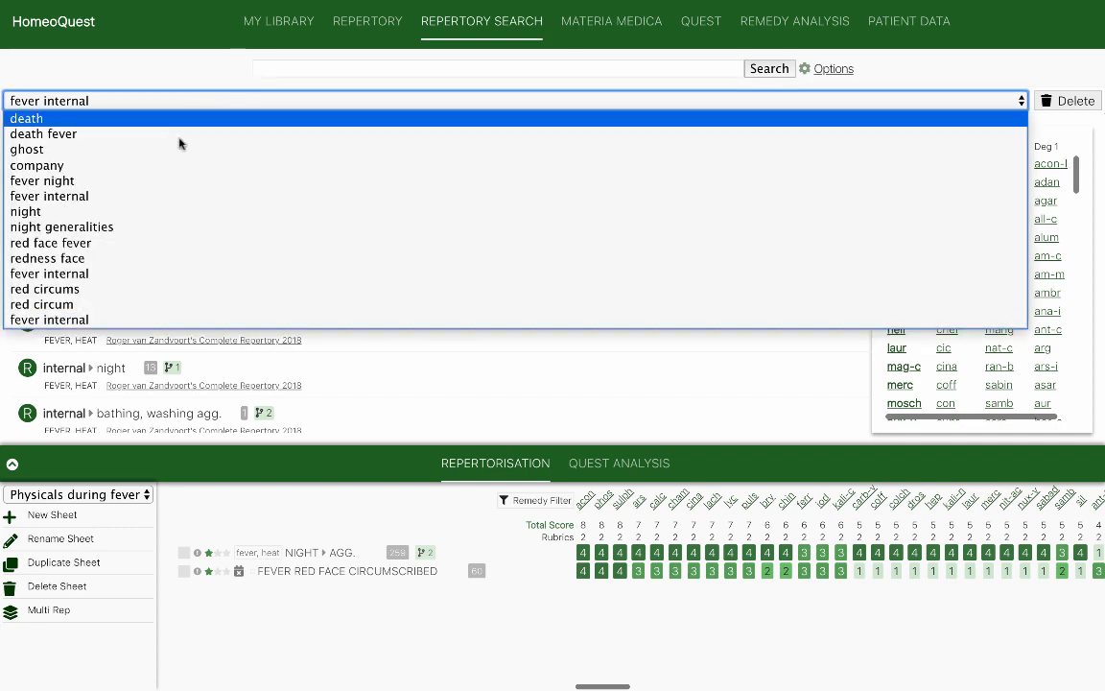
click(96, 304)
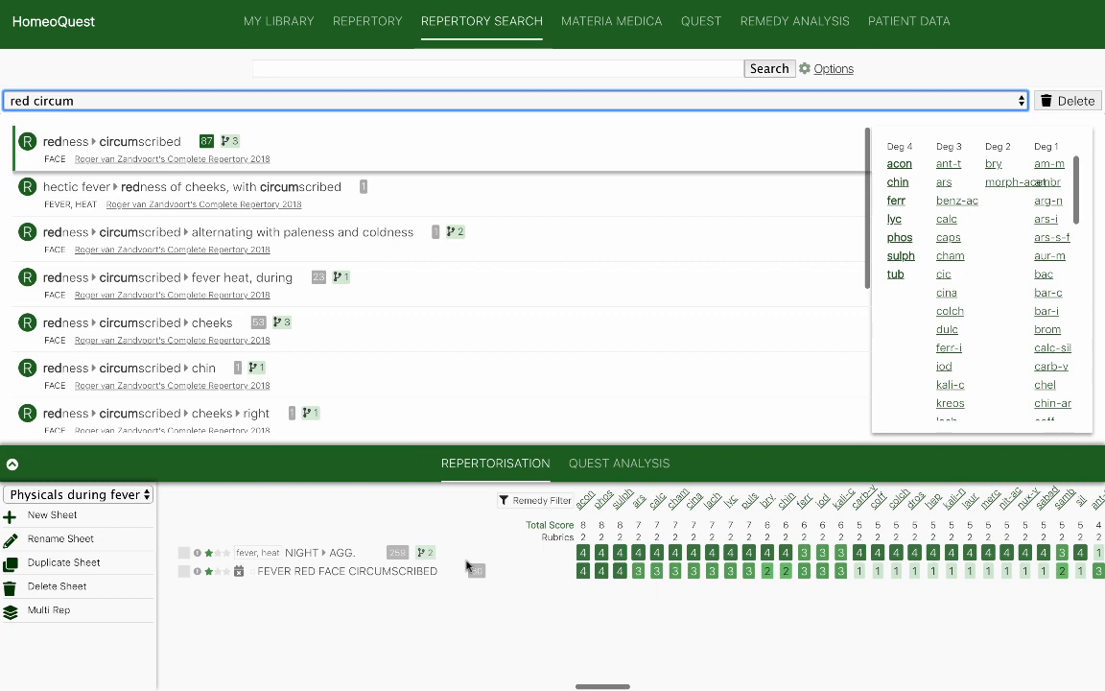
Check the patient notes for the remaining physical symptoms and search the repertory for "lemonade thirstless".
click(906, 21)
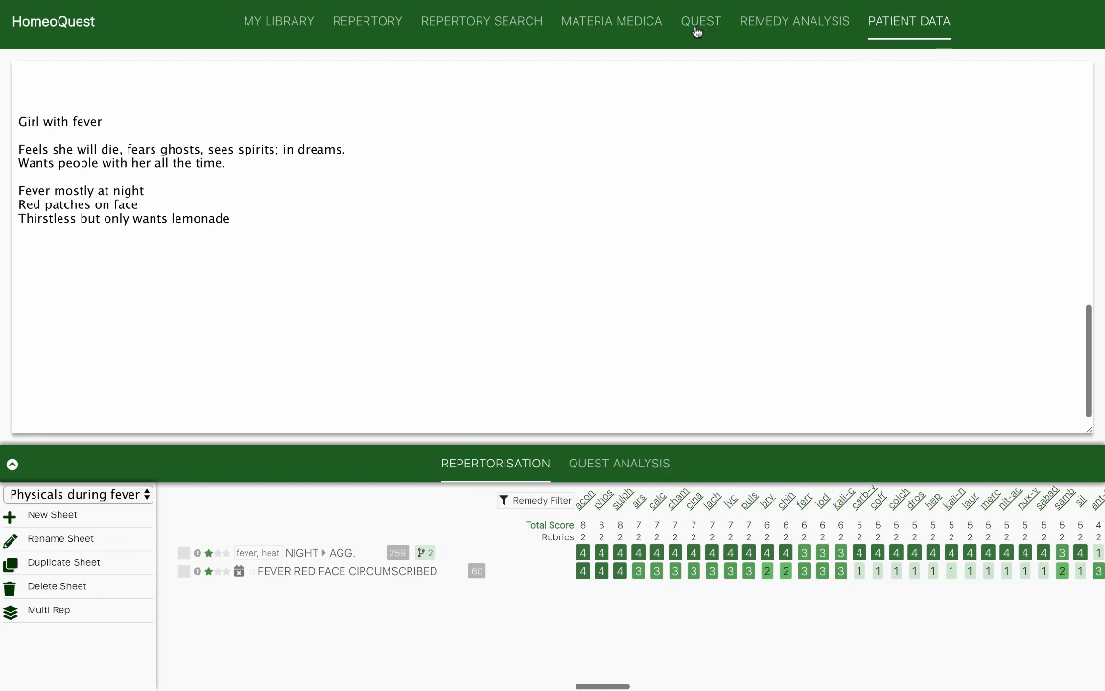
click(515, 23)
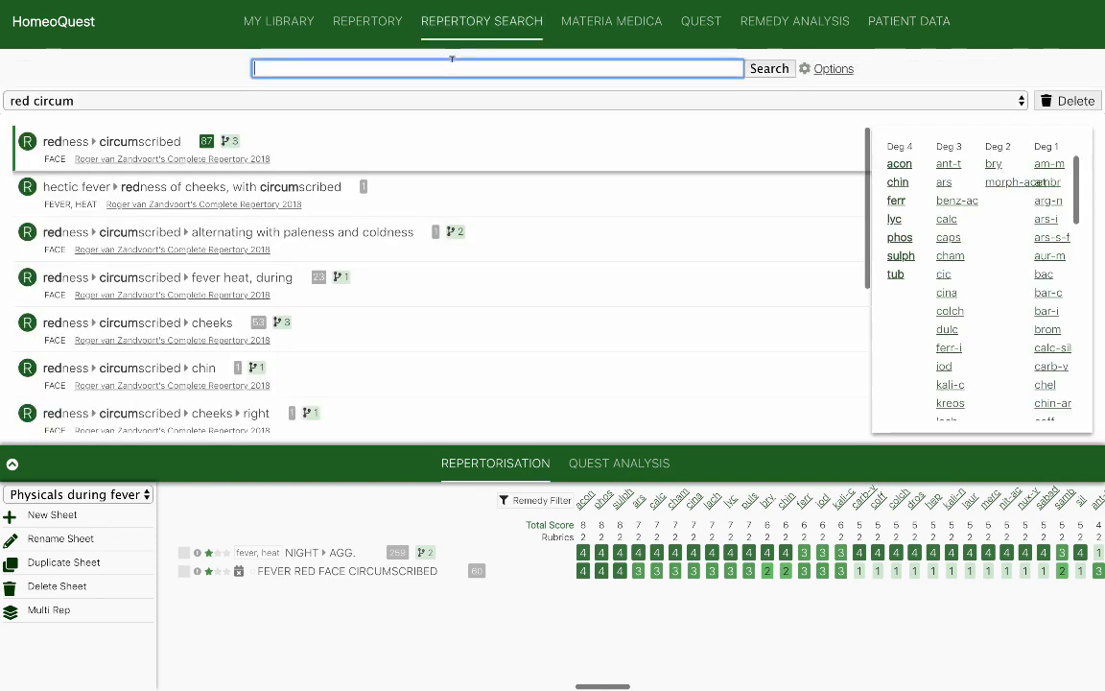
text(lemonad)
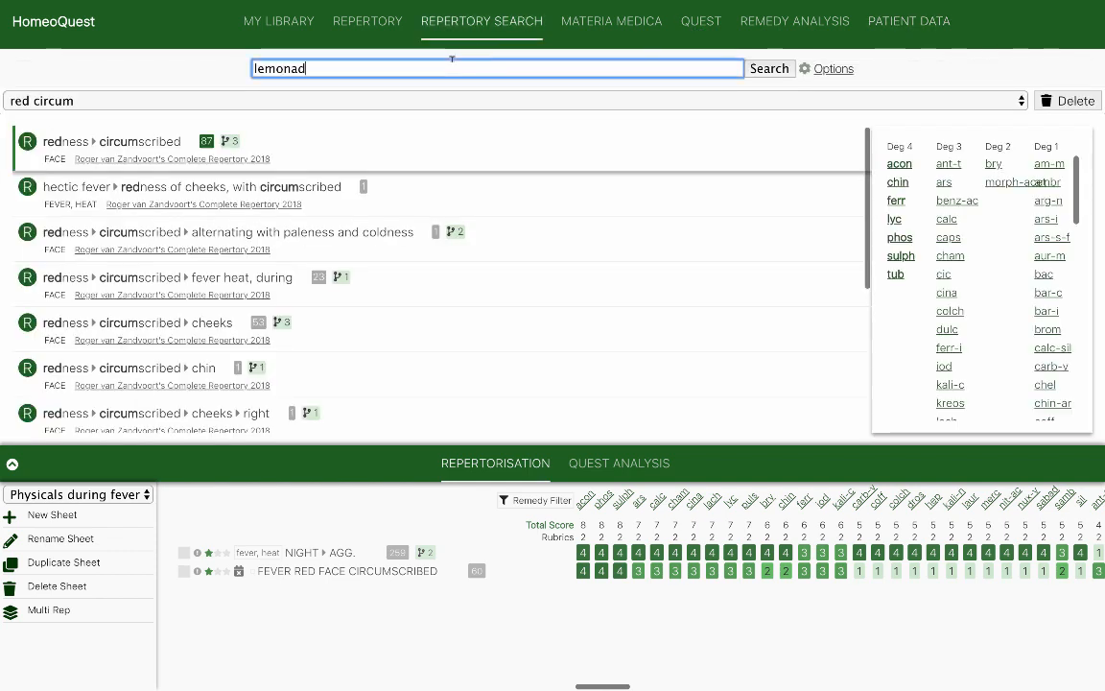
text(e th)
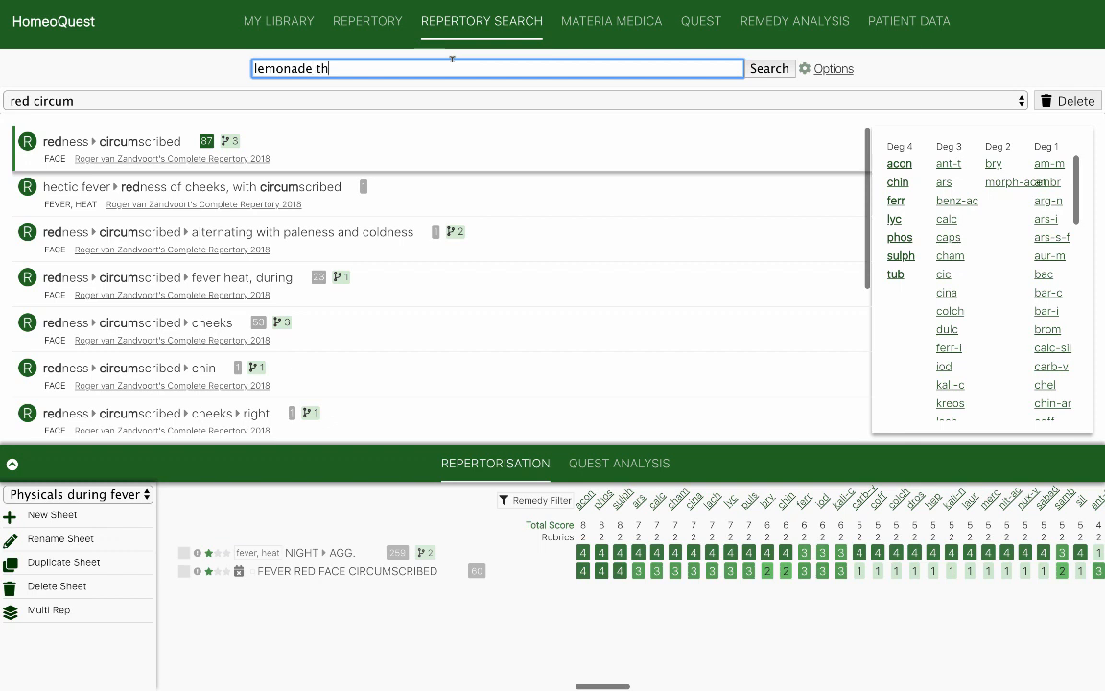
text(irstless)
key(Return)
Replace the search text and search the repertory for "thirstless" alone.
drag(394, 68, 239, 70)
text(thirstless)
key(Return)
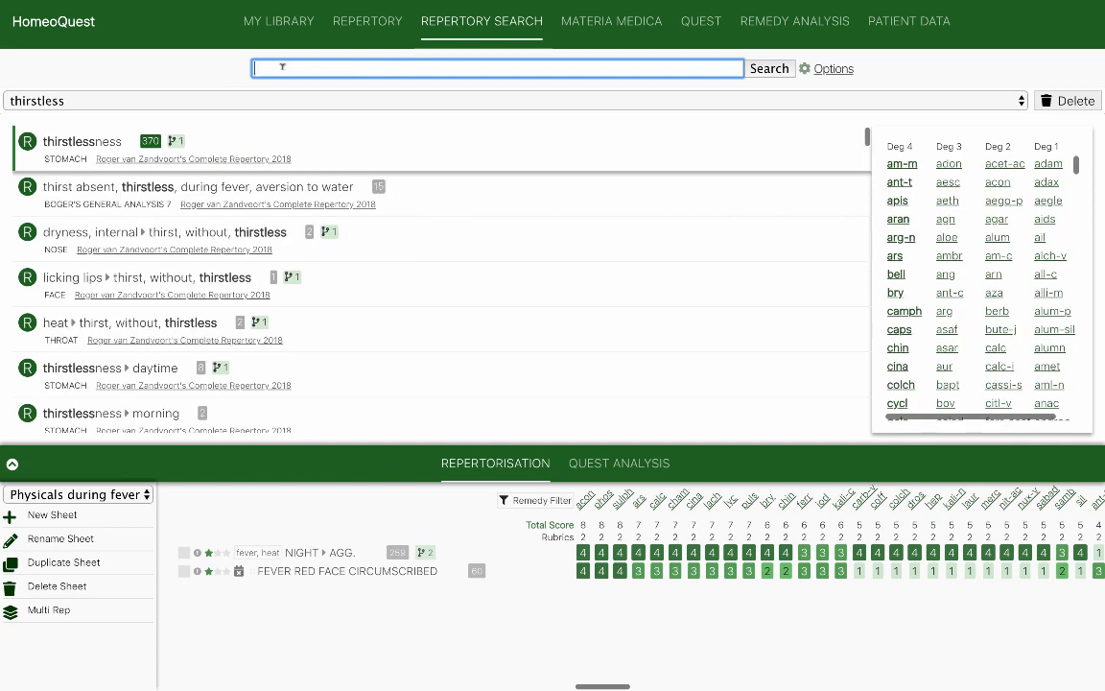
Search the repertory for "thirstless fever" and add the Stomach rubric "thirstlessness, fever, during" to the sheet.
text(thirst)
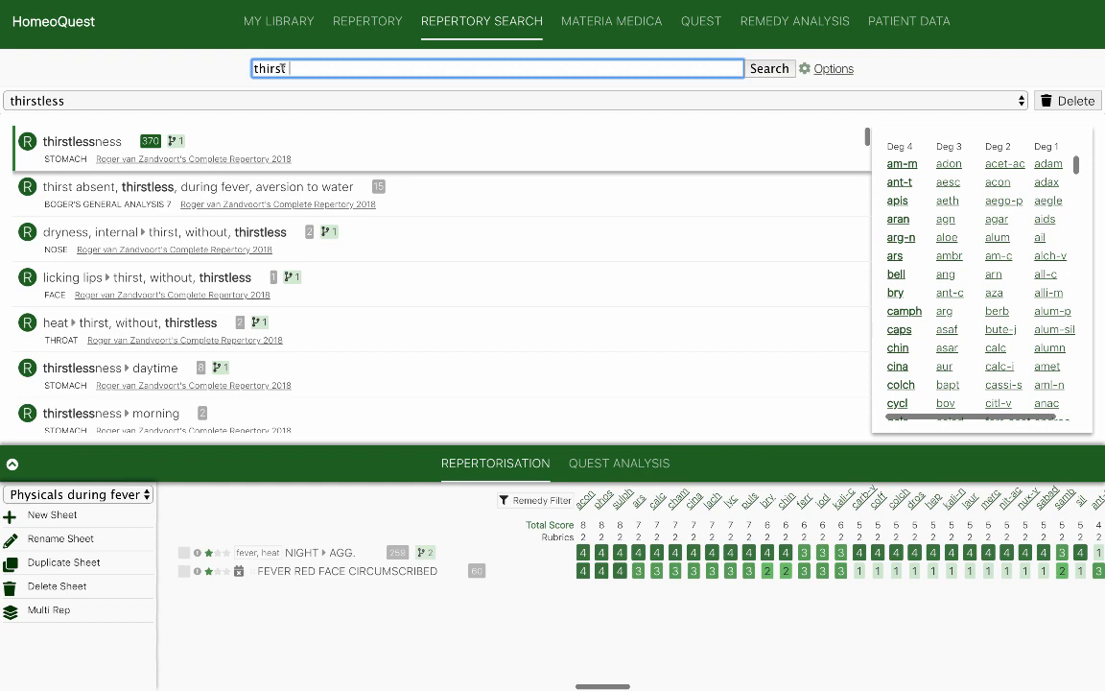
text(less fever)
key(Return)
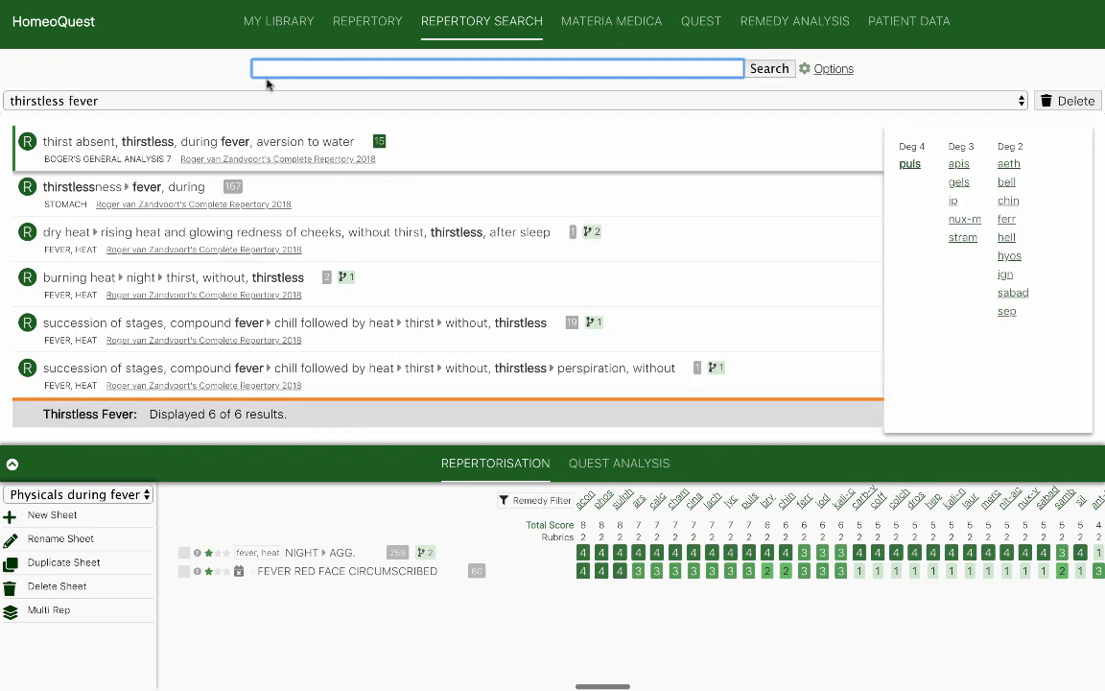
click(164, 191)
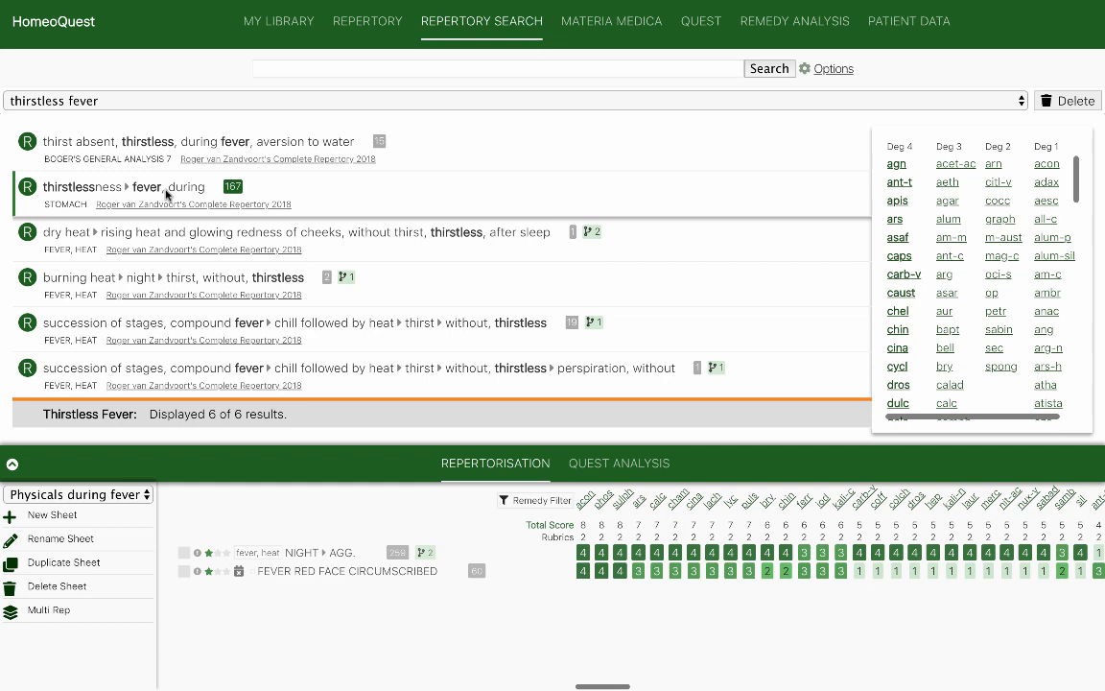
double_click(165, 194)
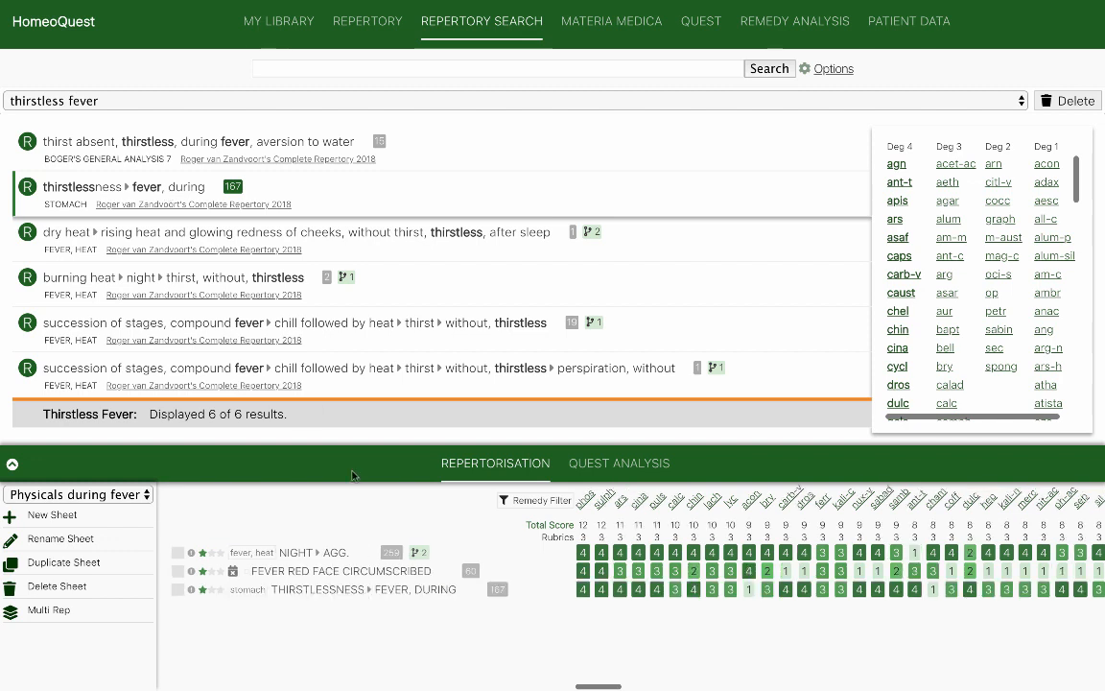
Search the repertory for "desire lemona" and add the Generalities rubric "food and drinks, lemonade, desires" to the sheet.
click(331, 63)
text(desire)
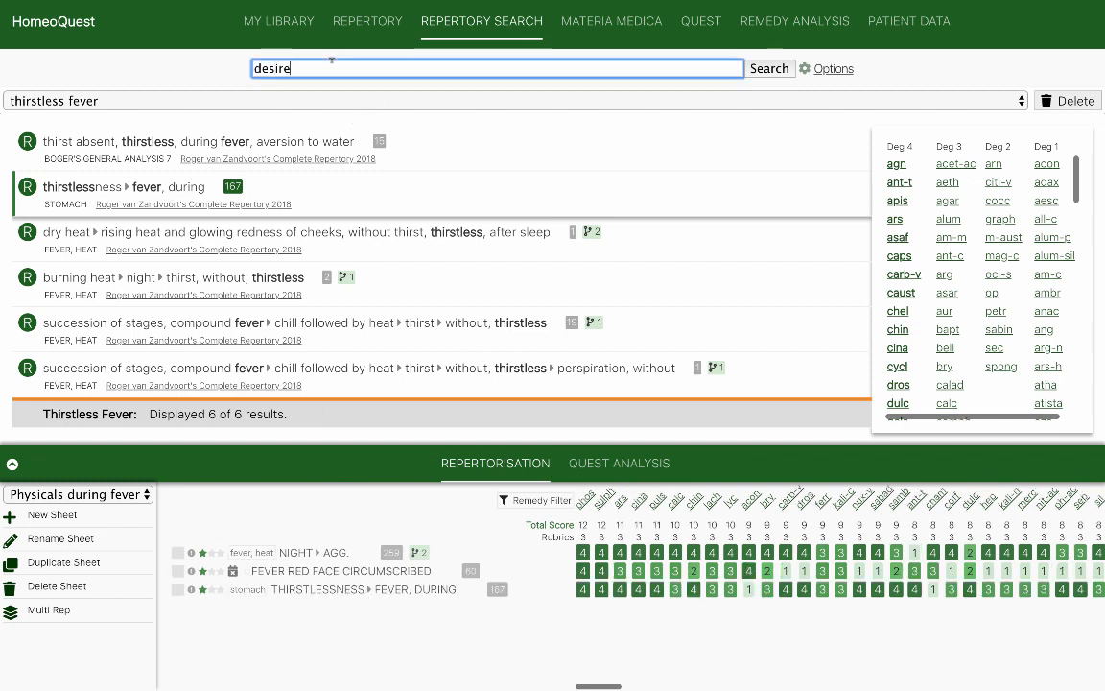
text( lemona)
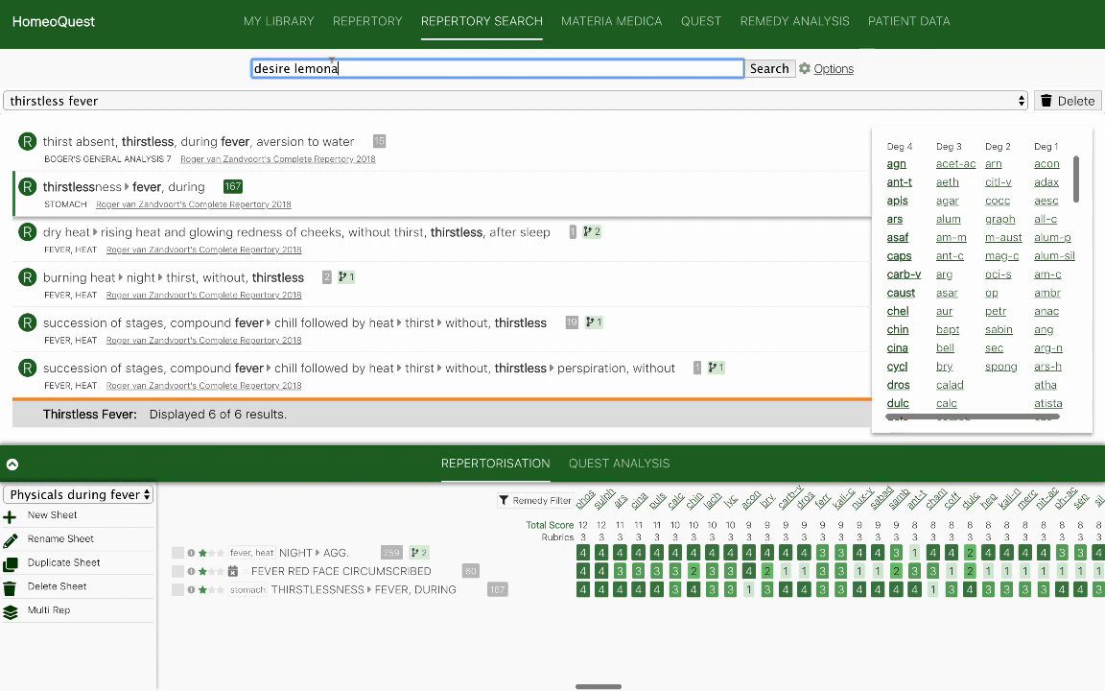
key(Return)
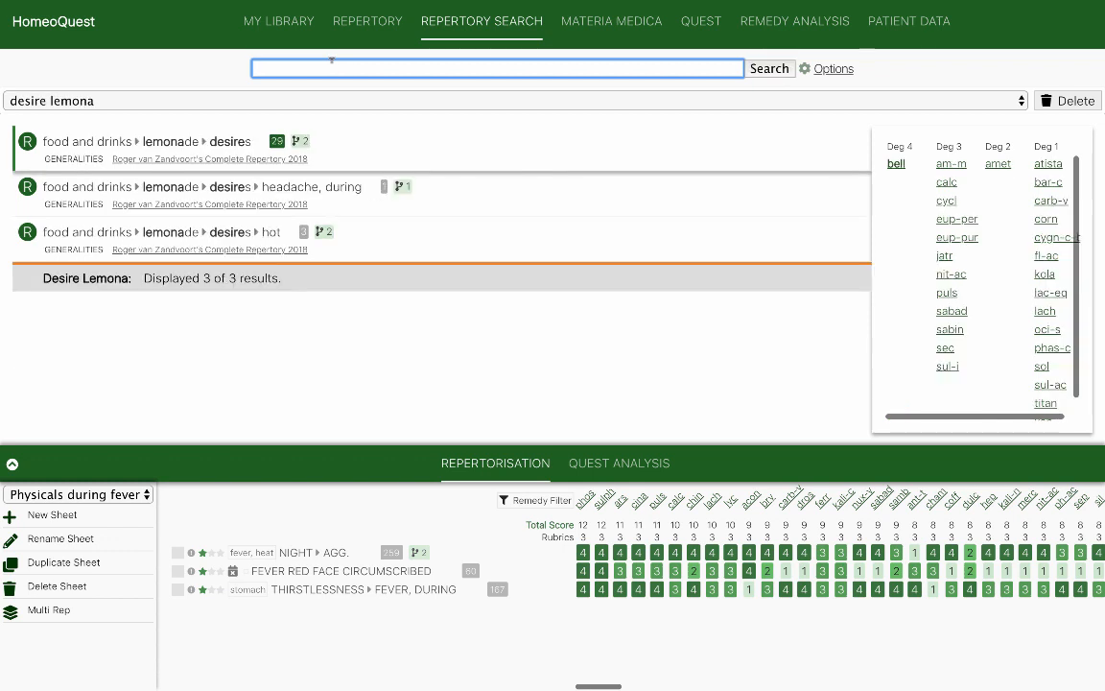
click(228, 144)
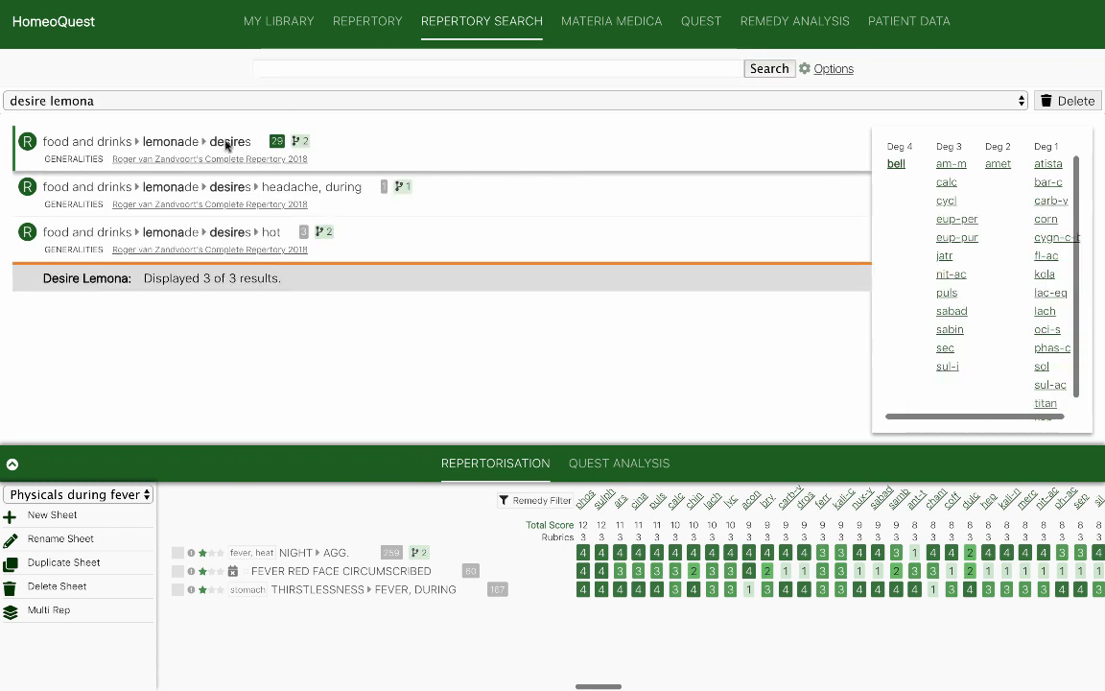
double_click(228, 144)
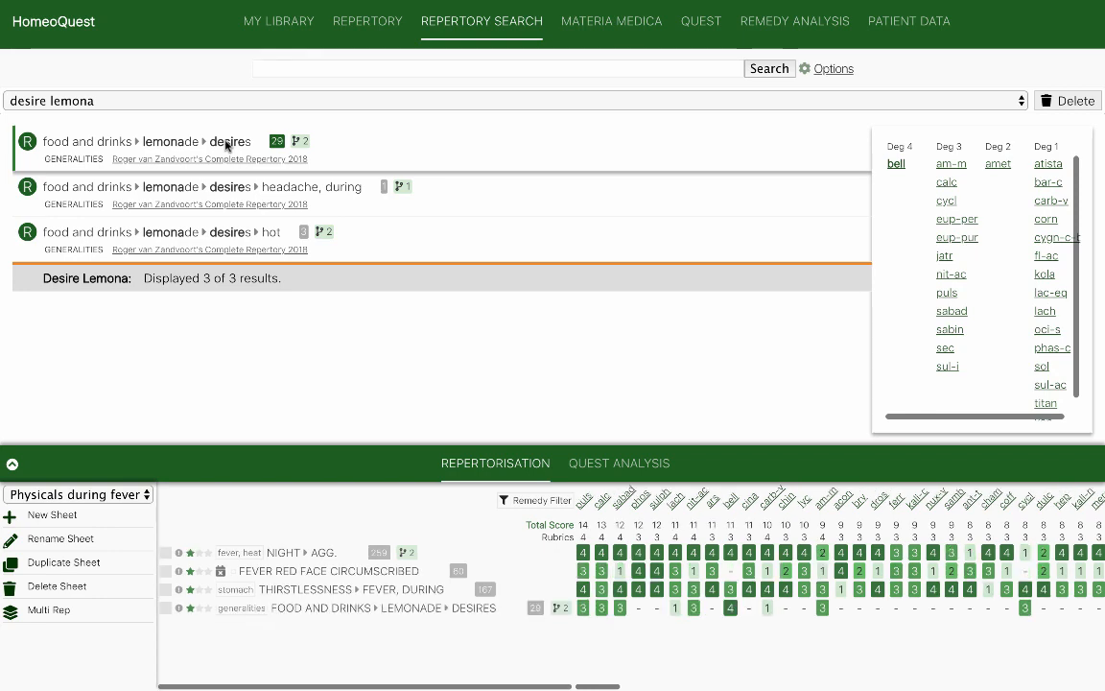
Cross the "thirstlessness, fever, during" and "lemonade, desires" rubrics into one rubric named "Thirstless with desire lemonade".
click(165, 589)
click(165, 608)
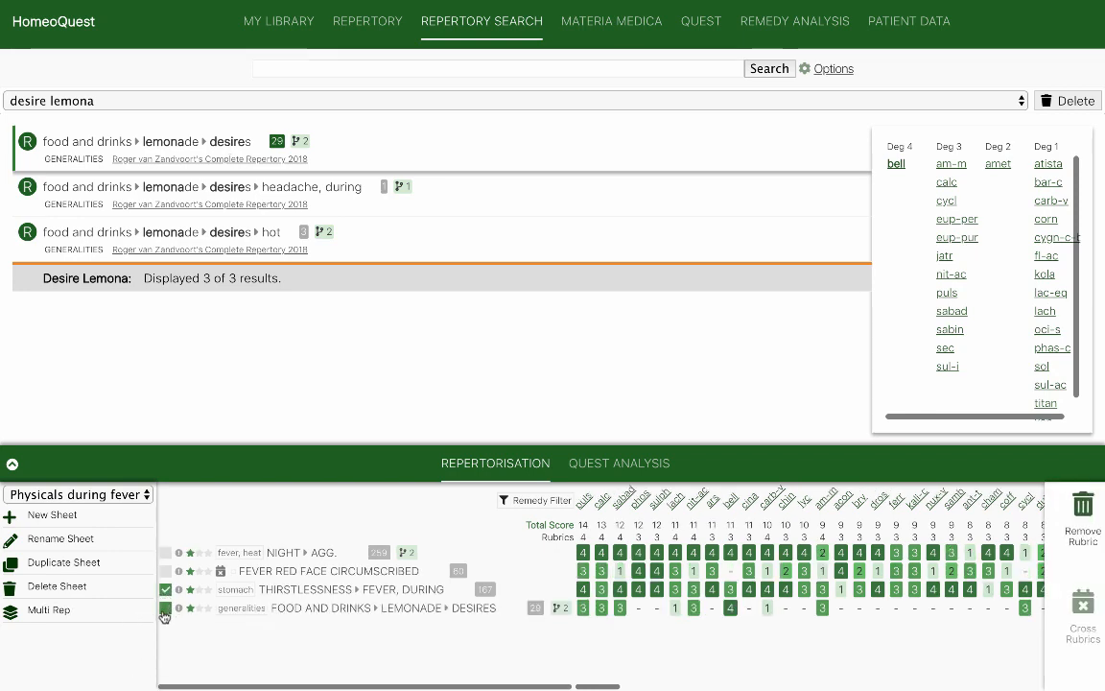
click(992, 614)
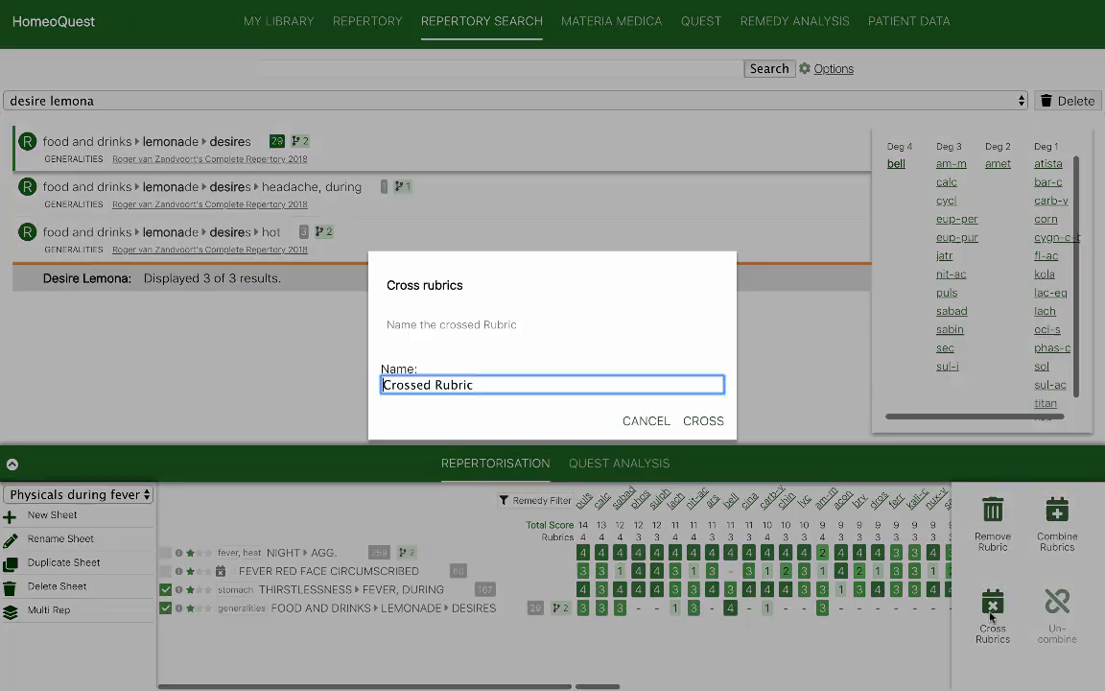
drag(475, 385, 349, 365)
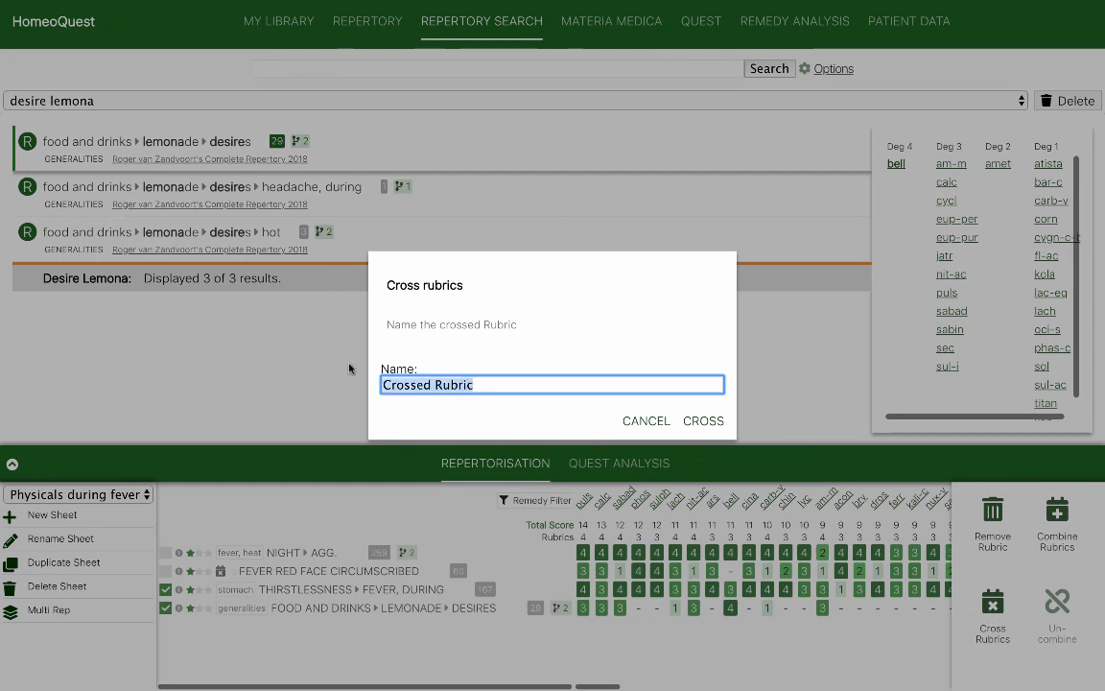
text(Thirstless)
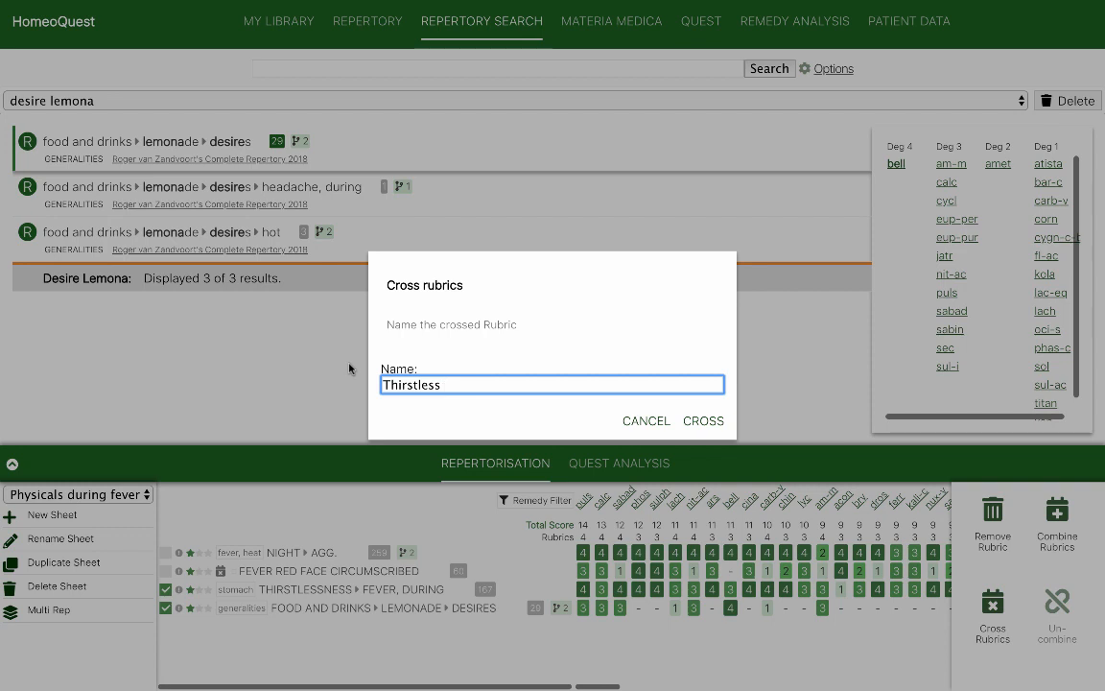
text(with desire lemonade)
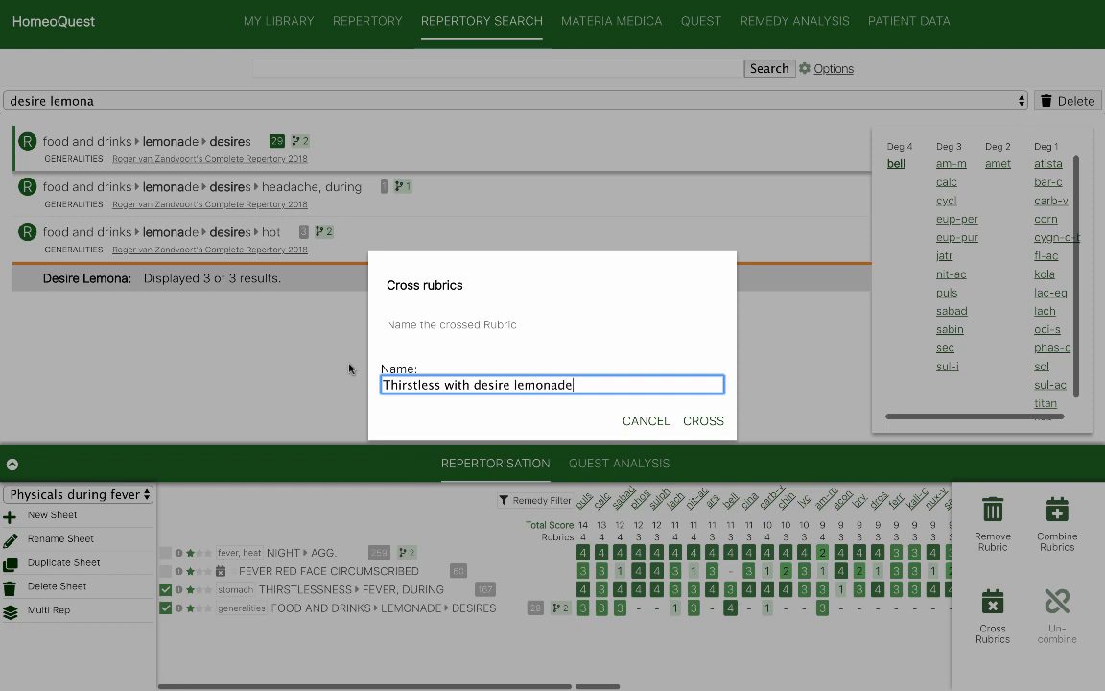
click(705, 420)
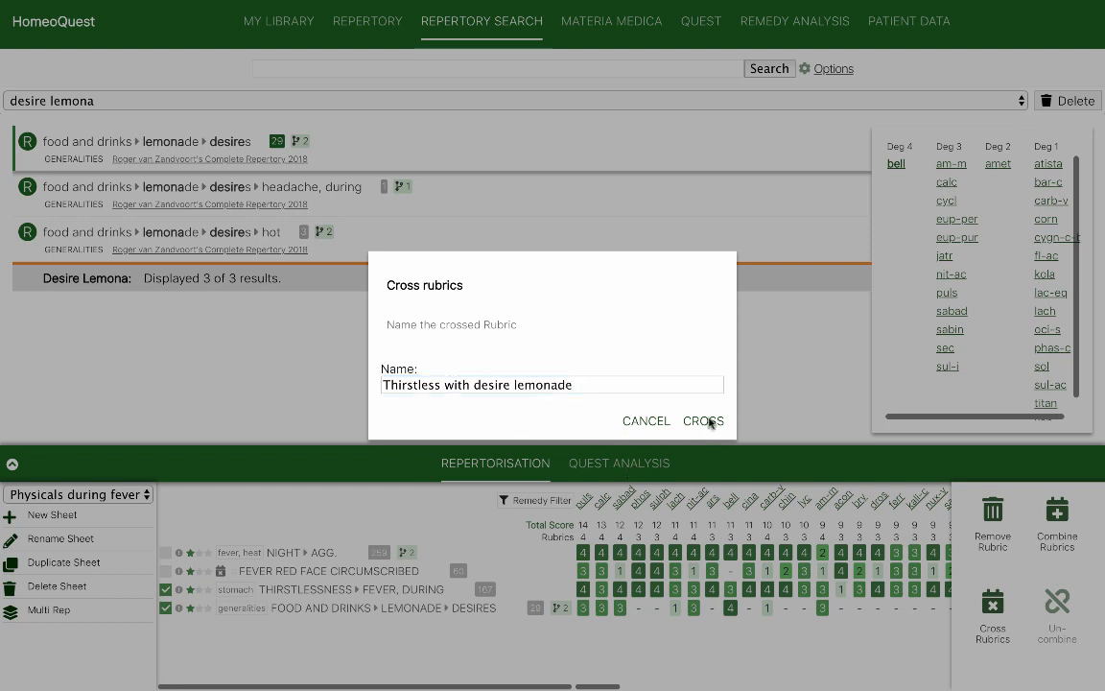